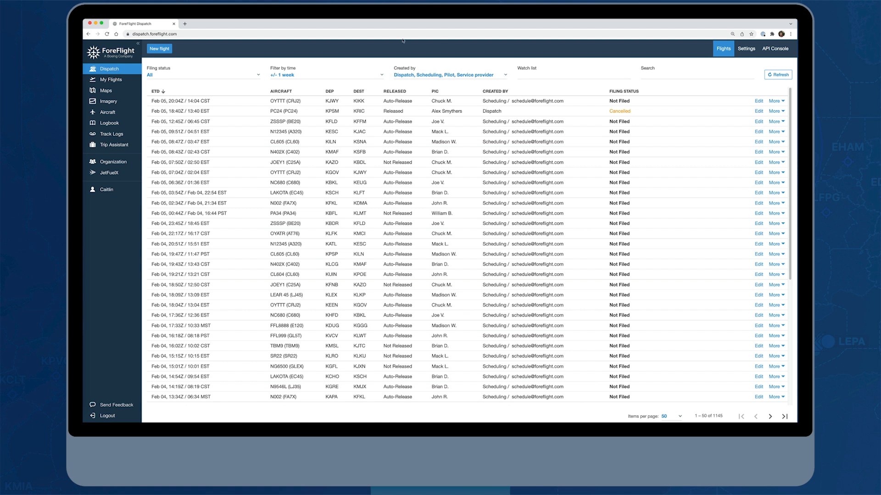
Review the filing status, time range and creator filters, keeping All and +/- 1 week
{"action": "left_click", "coordinate": [252, 76]}
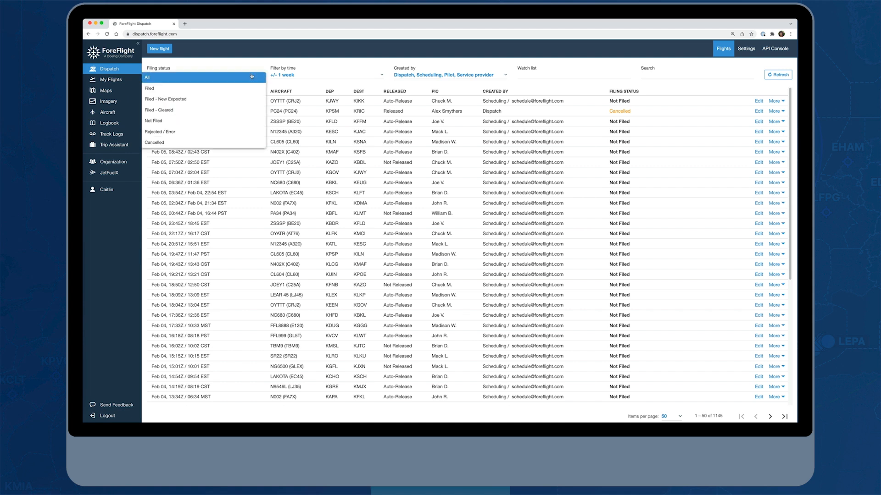
{"action": "left_click", "coordinate": [252, 77]}
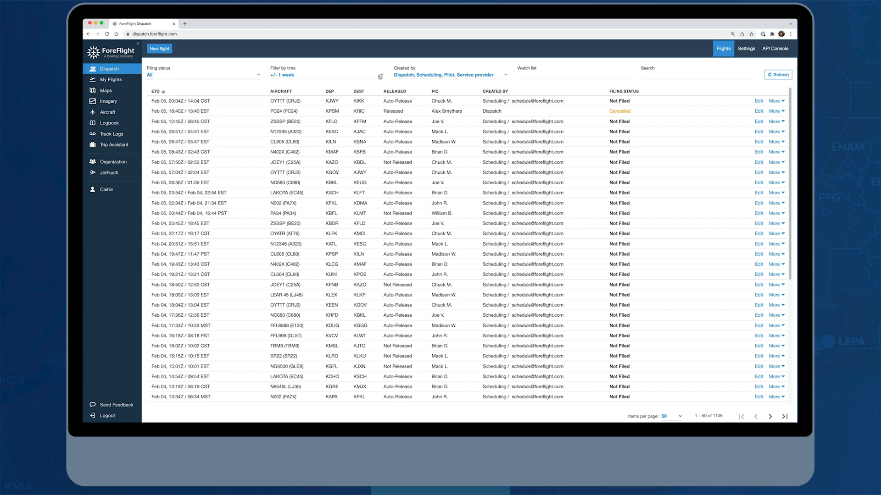
{"action": "left_click", "coordinate": [382, 77]}
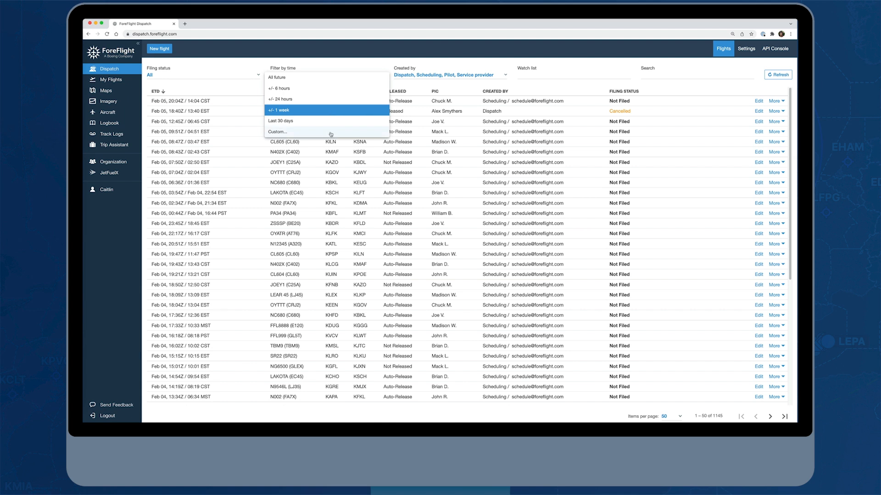
{"action": "left_click", "coordinate": [383, 65]}
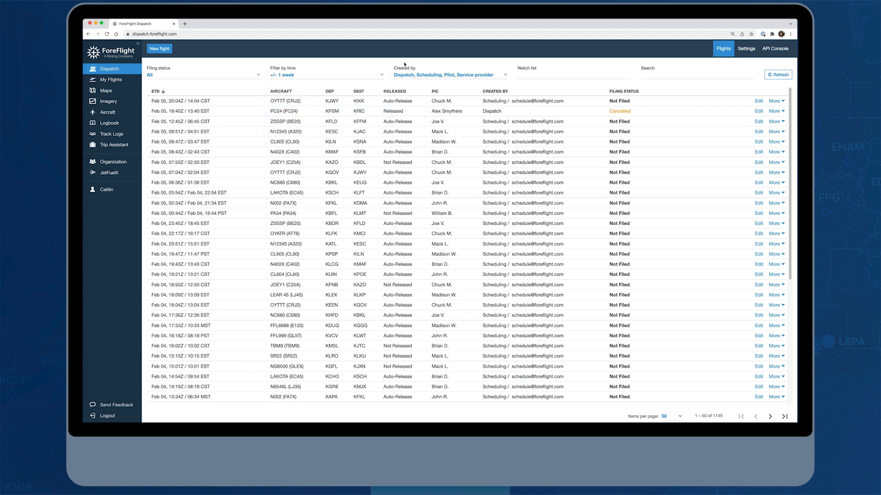
{"action": "left_click", "coordinate": [505, 77]}
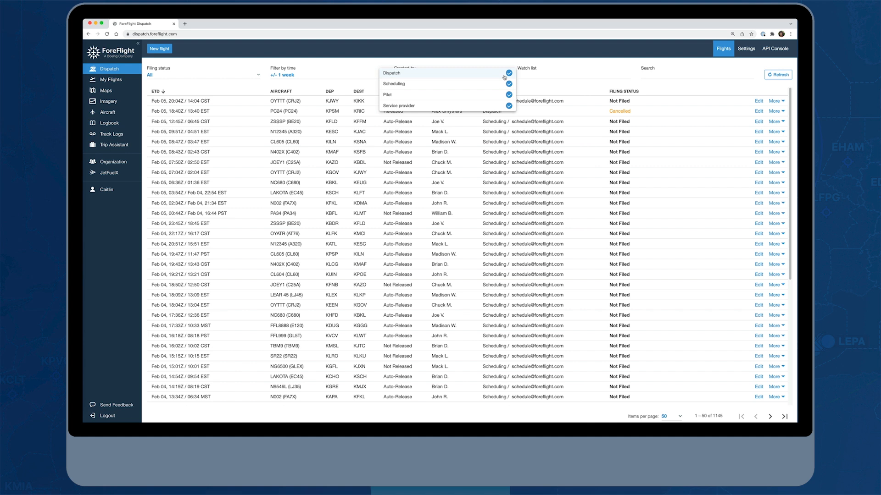
{"action": "left_click", "coordinate": [618, 69]}
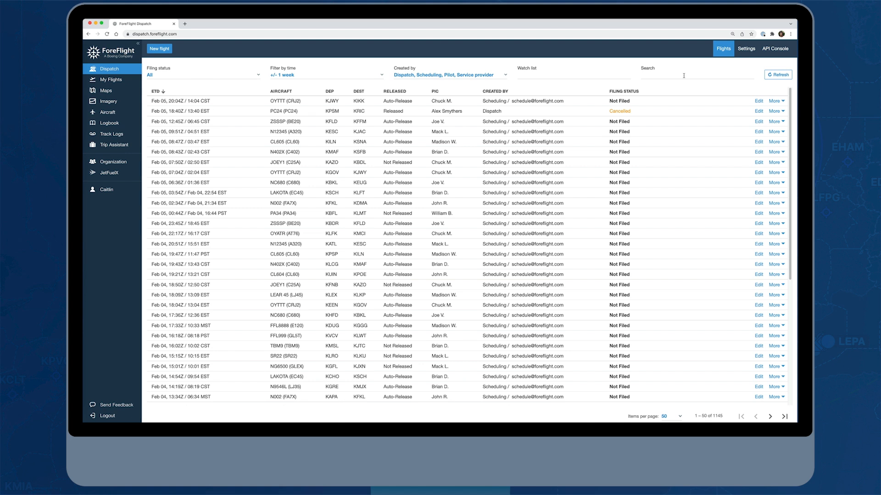
Apply fa7x as a watch list filter, then remove it again
{"action": "left_click", "coordinate": [547, 76]}
{"action": "key", "text": "Return"}
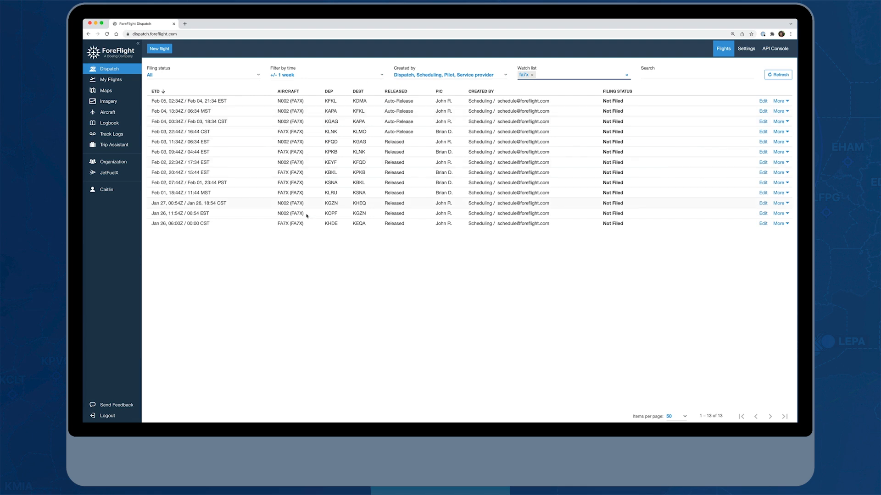
{"action": "left_click", "coordinate": [532, 75]}
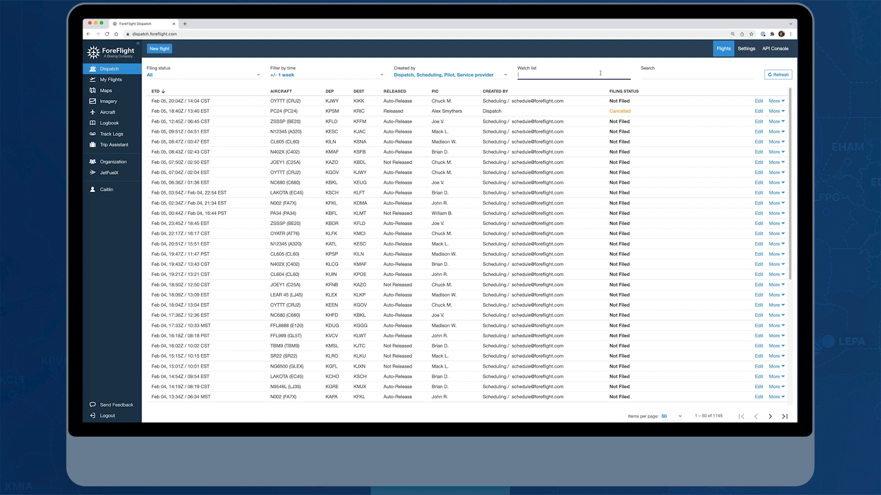
Search flights for a crew member and KVNY, check the KVNY flight's actions, then clear the search
{"action": "left_click", "coordinate": [659, 75]}
{"action": "type", "text": "caitlin"}
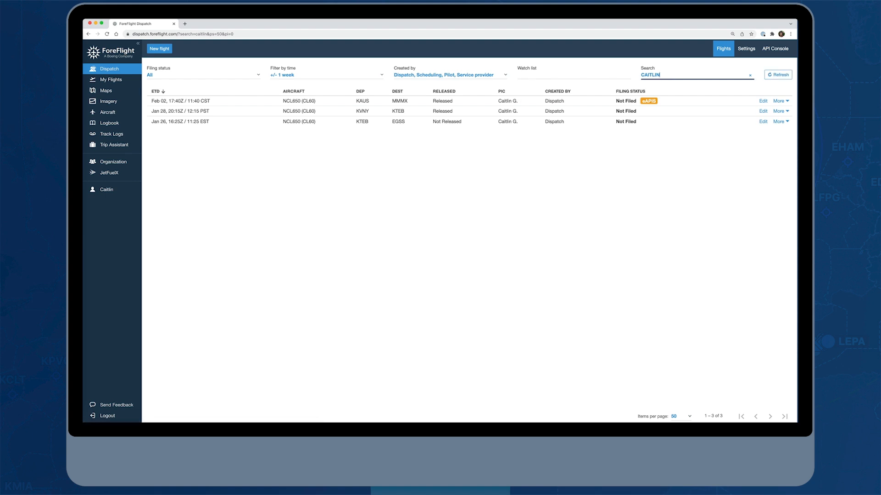
{"action": "type", "text": "kvny"}
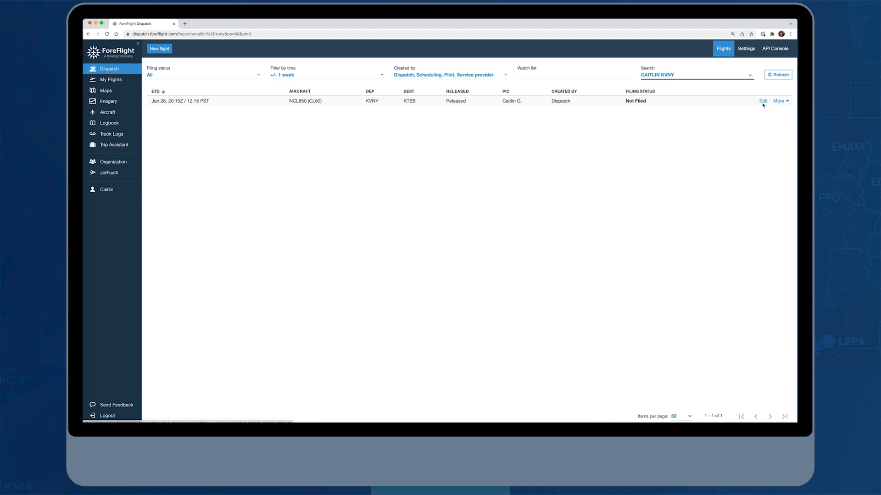
{"action": "left_click", "coordinate": [787, 102]}
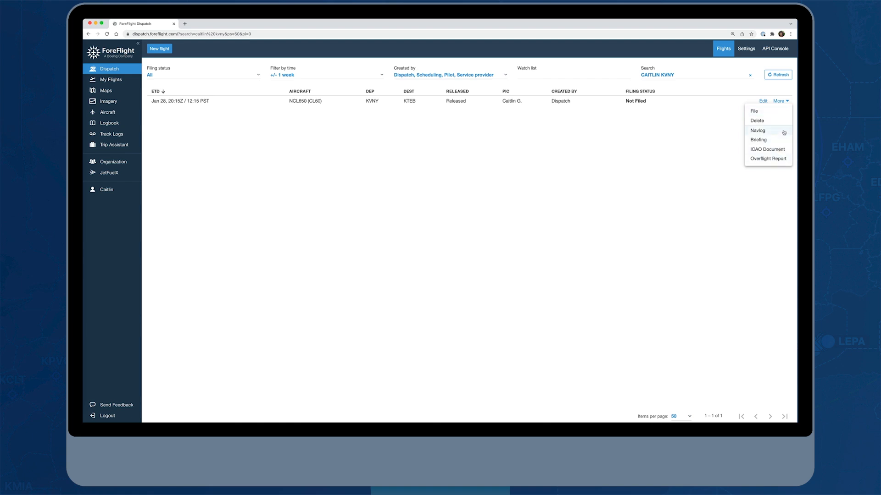
{"action": "left_click", "coordinate": [787, 94]}
{"action": "left_click", "coordinate": [750, 75]}
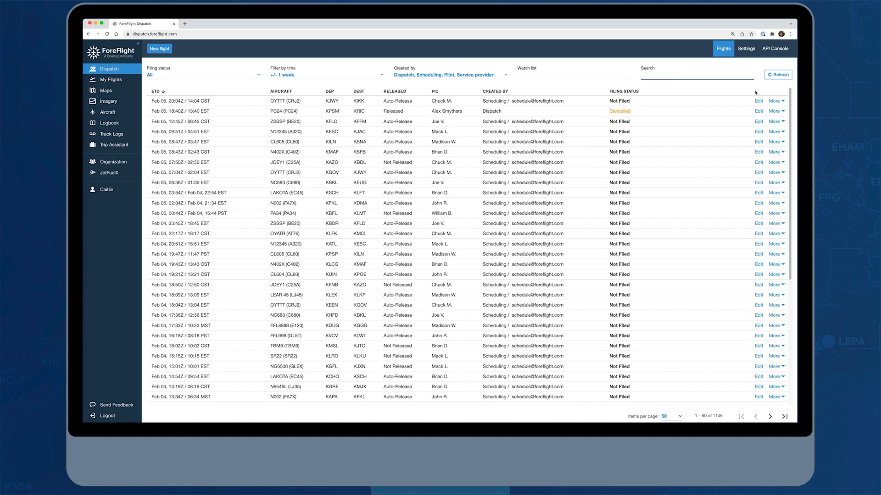
Start a new flight with the sidebar collapsed and aircraft NCL650 (CL60) selected
{"action": "left_click", "coordinate": [160, 49]}
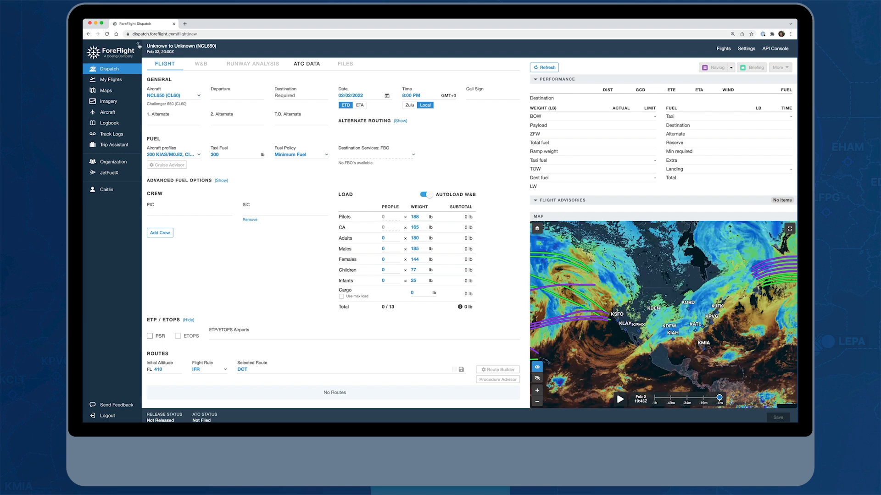
{"action": "left_click", "coordinate": [138, 44]}
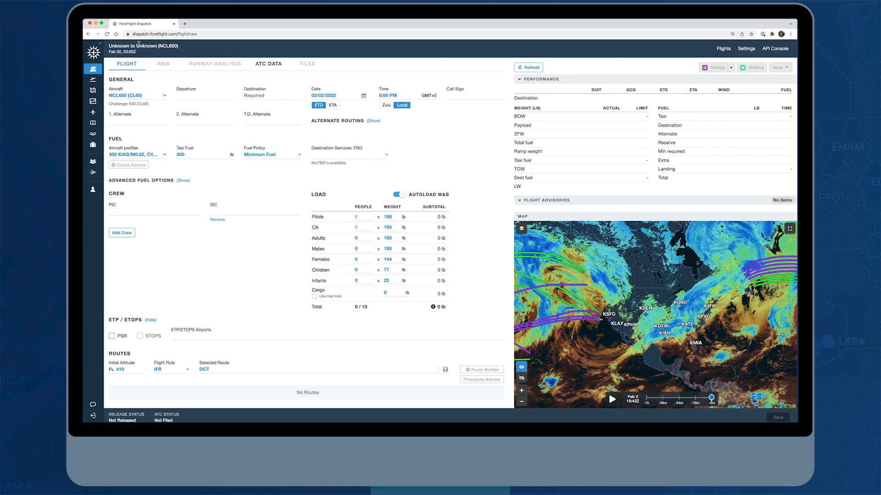
{"action": "left_click", "coordinate": [186, 97]}
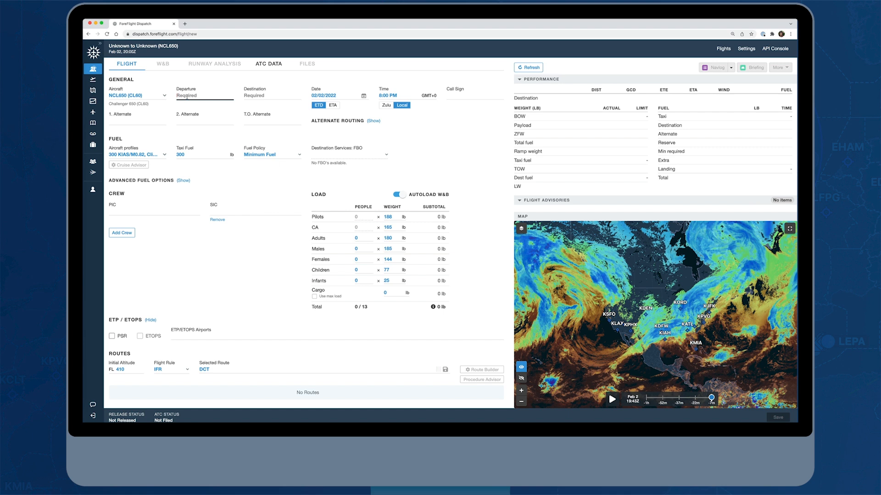
{"action": "left_click", "coordinate": [165, 97]}
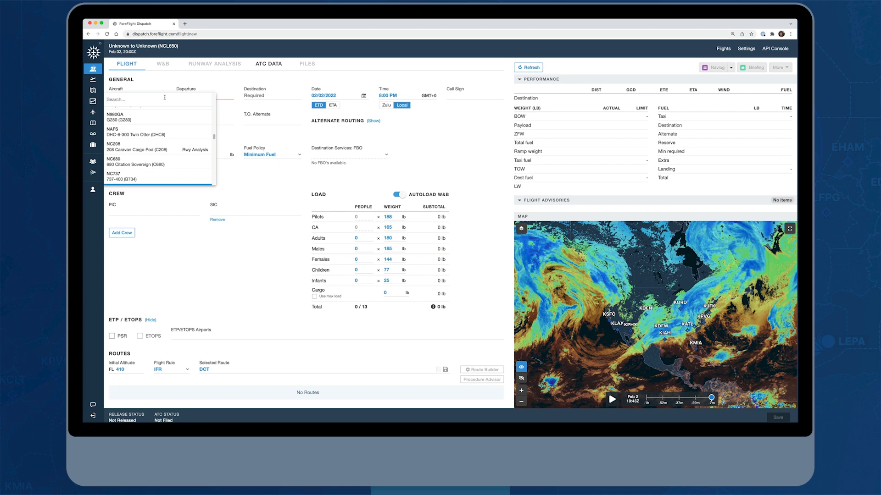
{"action": "scroll", "coordinate": [162, 161], "scroll_direction": "down", "scroll_amount": 2}
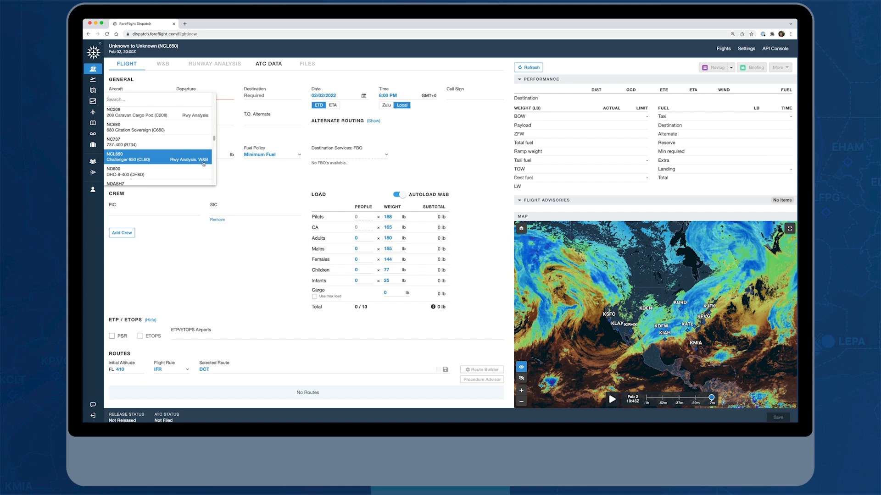
{"action": "left_click", "coordinate": [163, 160]}
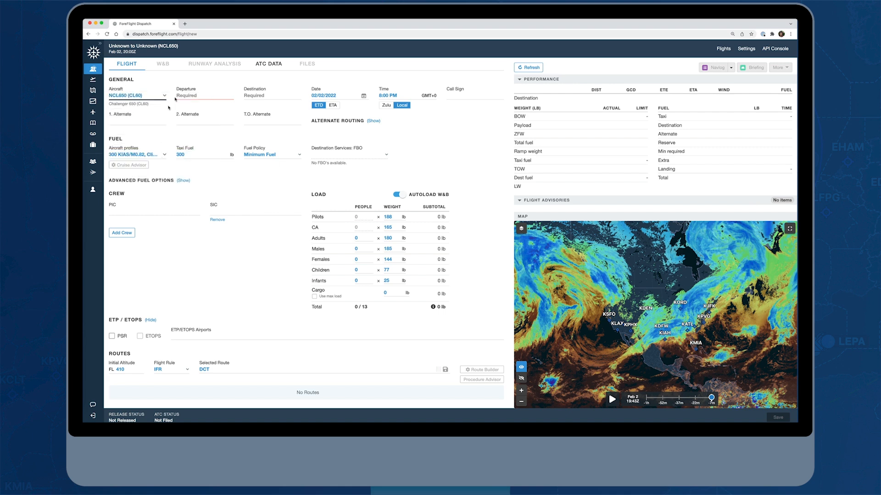
{"action": "left_click", "coordinate": [193, 95]}
Set departure to KTEB Teterboro and review its METAR, TAF, NOTAMs and airport page
{"action": "type", "text": "KTEB"}
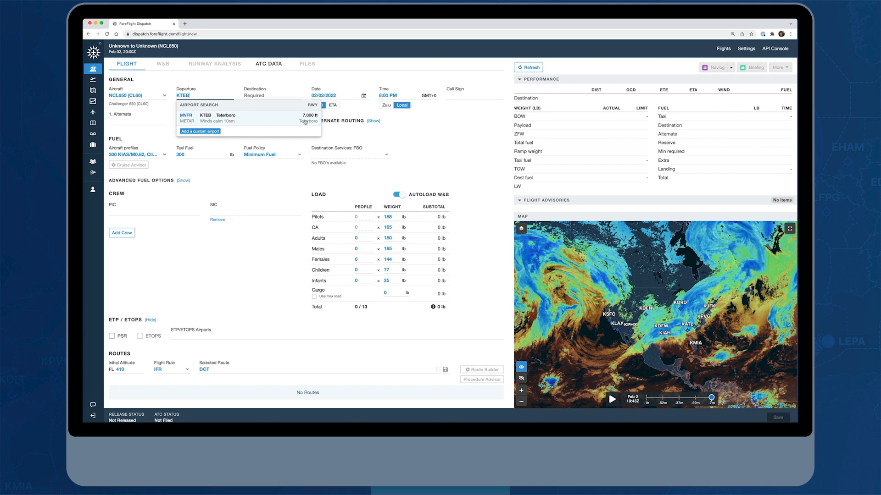
{"action": "left_click", "coordinate": [266, 120]}
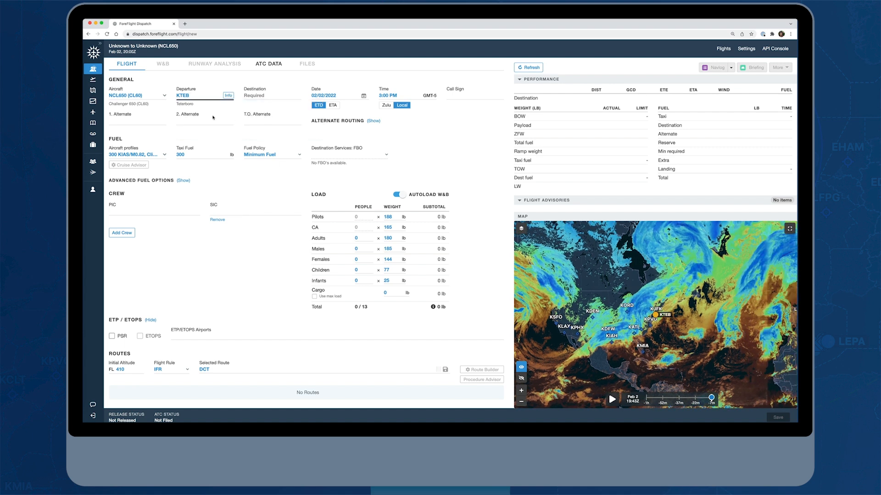
{"action": "left_click", "coordinate": [228, 96]}
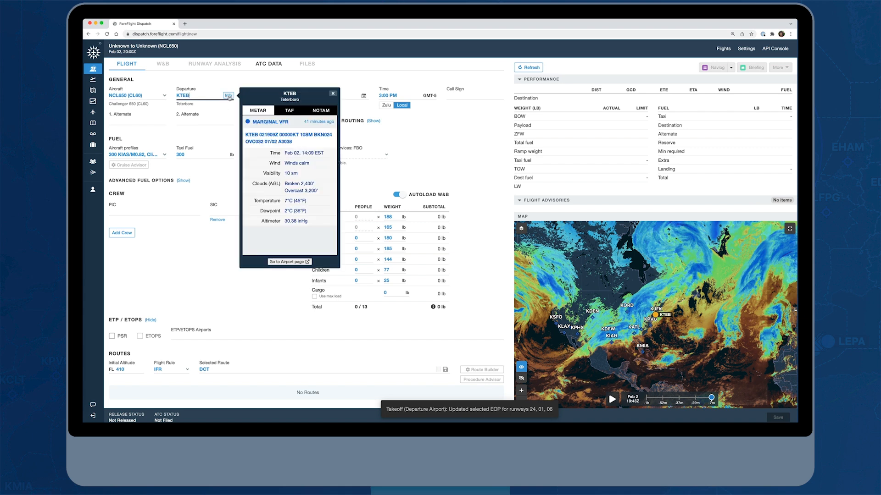
{"action": "left_click", "coordinate": [289, 113]}
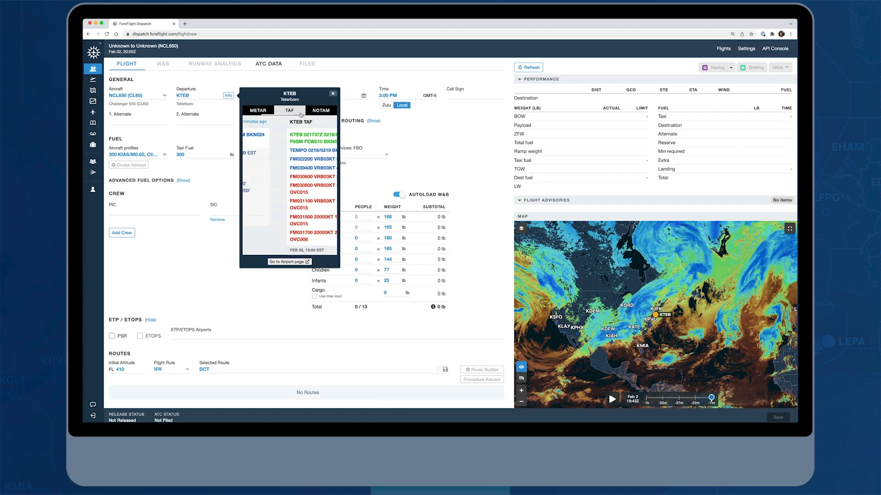
{"action": "left_click", "coordinate": [326, 115]}
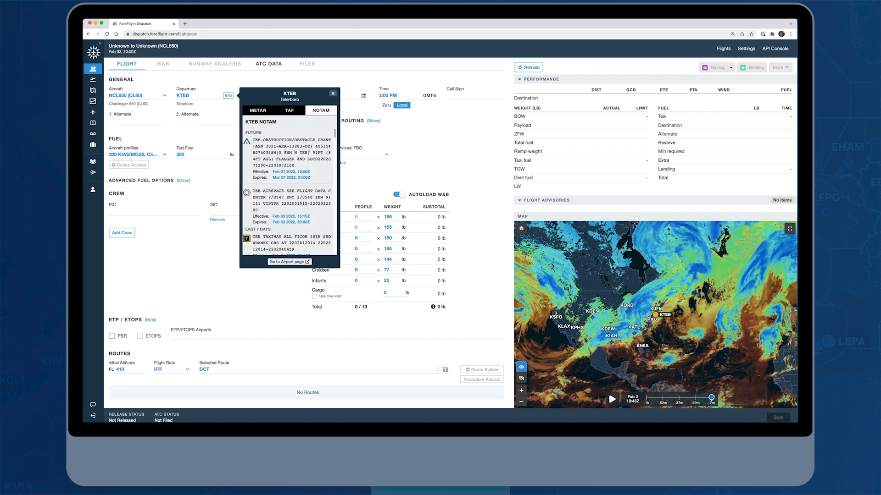
{"action": "left_click", "coordinate": [292, 263]}
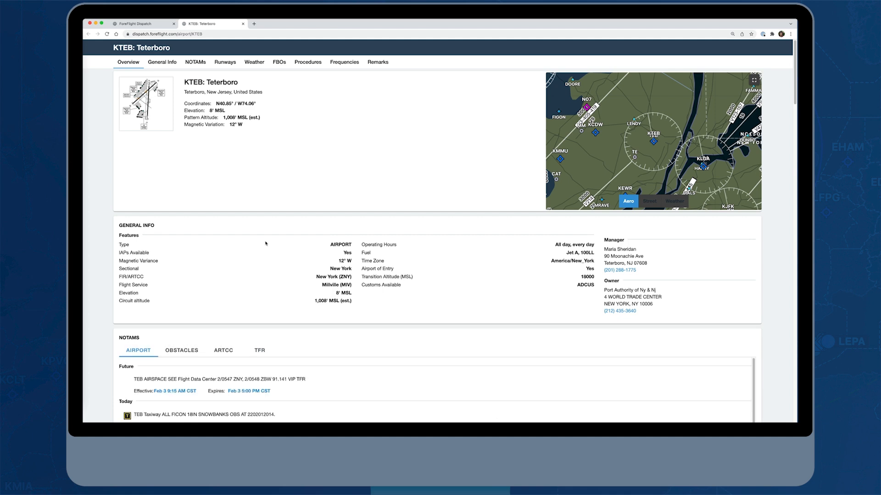
{"action": "left_click", "coordinate": [244, 24]}
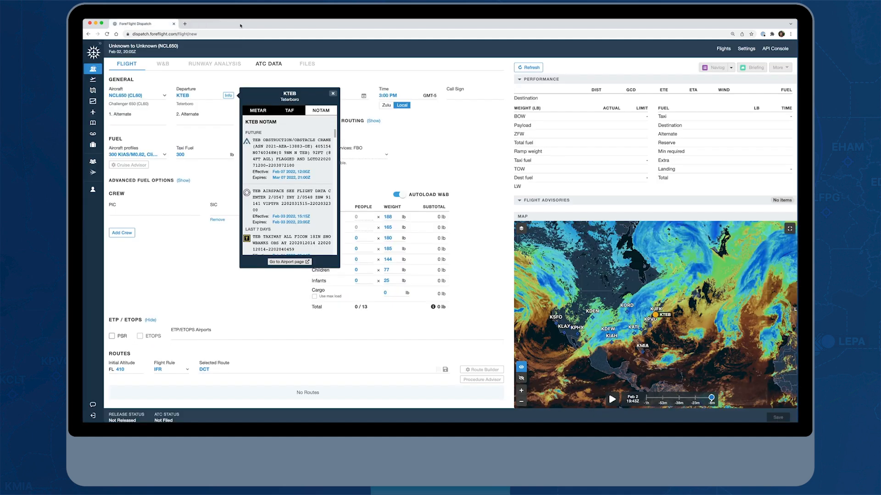
{"action": "left_click", "coordinate": [333, 94]}
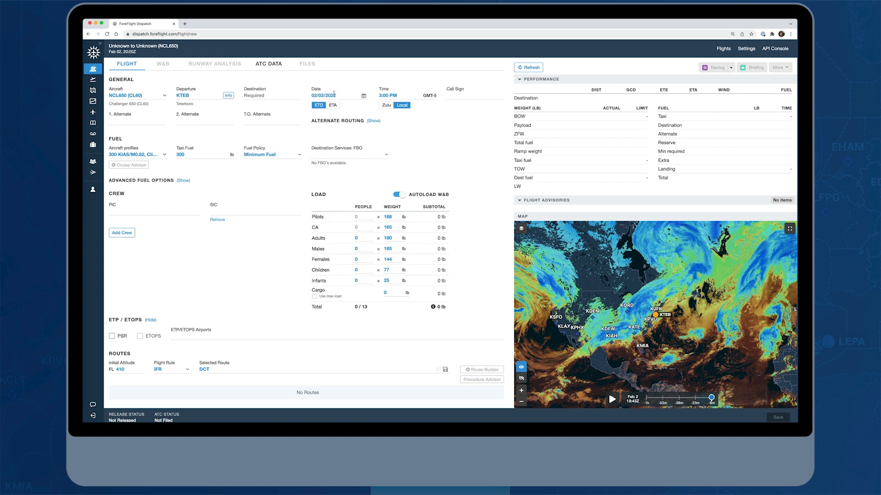
{"action": "left_click", "coordinate": [253, 95]}
Set destination EGSS Stansted and call sign TT123, then bring up alternate suggestions
{"action": "type", "text": "EGSS"}
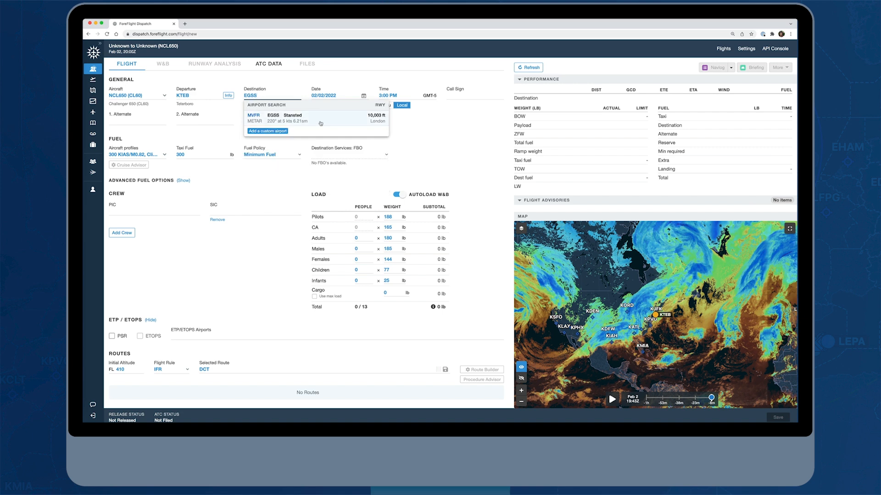
{"action": "left_click", "coordinate": [321, 123]}
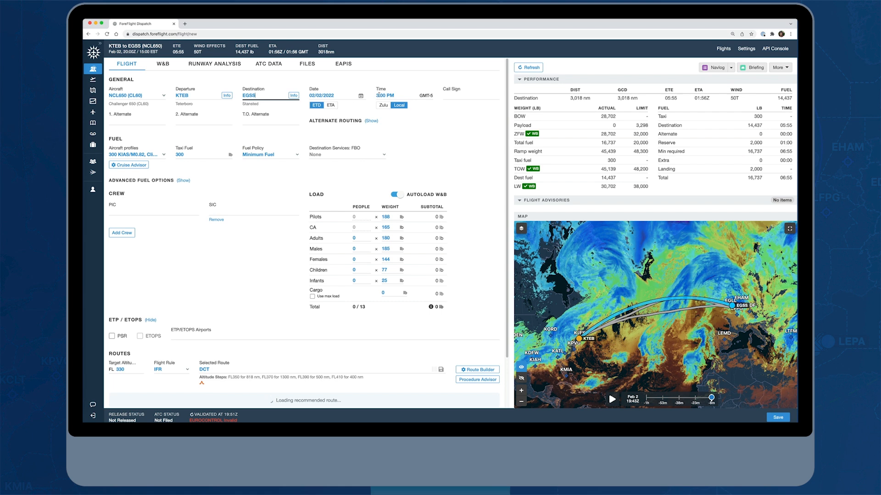
{"action": "left_click", "coordinate": [447, 96]}
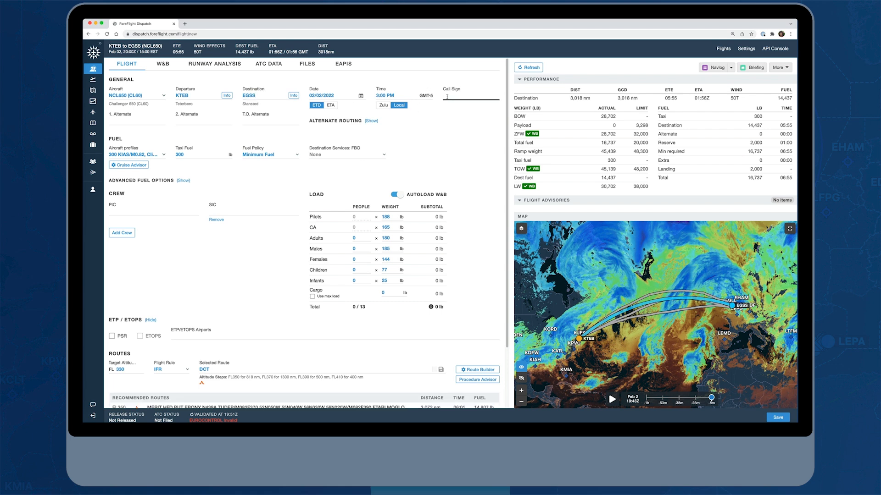
{"action": "type", "text": "TT123"}
{"action": "left_click", "coordinate": [113, 121]}
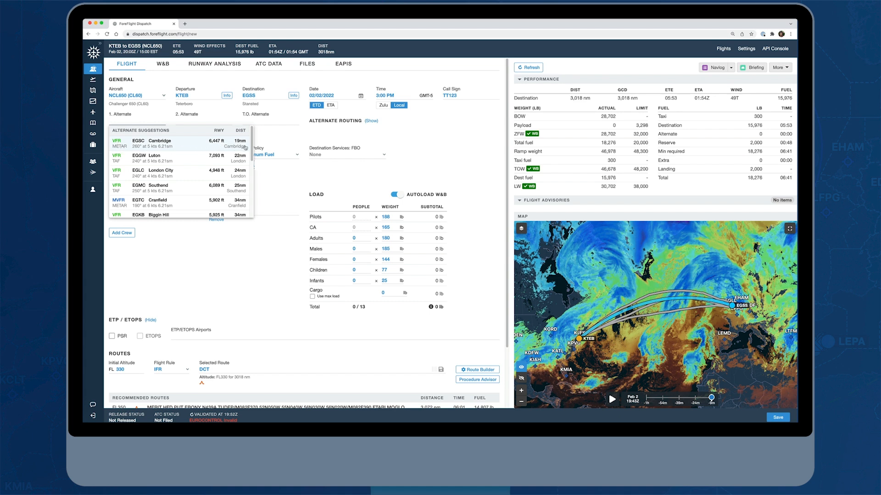
Make EGGW Luton the first alternate with manual routing and 300 KIAS/M0.82 alternate cruise
{"action": "left_click", "coordinate": [181, 161]}
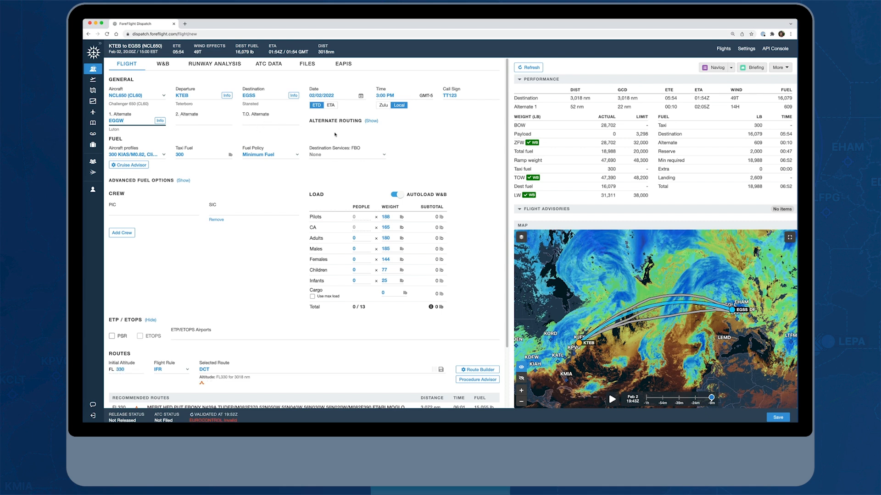
{"action": "left_click", "coordinate": [310, 134]}
{"action": "left_click", "coordinate": [373, 122]}
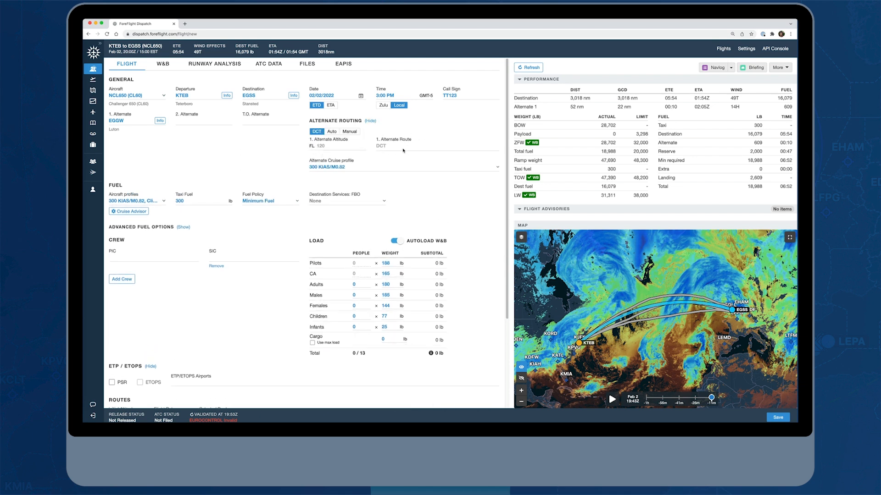
{"action": "left_click", "coordinate": [332, 132]}
{"action": "left_click", "coordinate": [349, 132]}
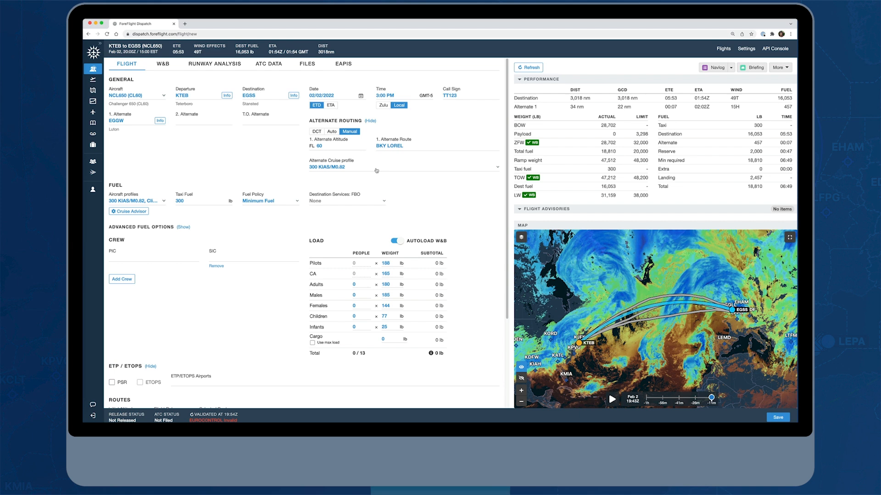
{"action": "left_click", "coordinate": [499, 168]}
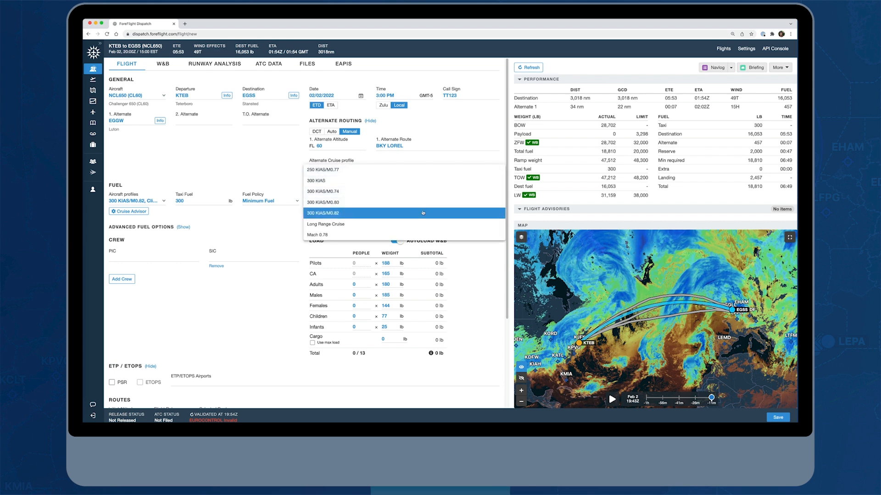
{"action": "left_click", "coordinate": [339, 214]}
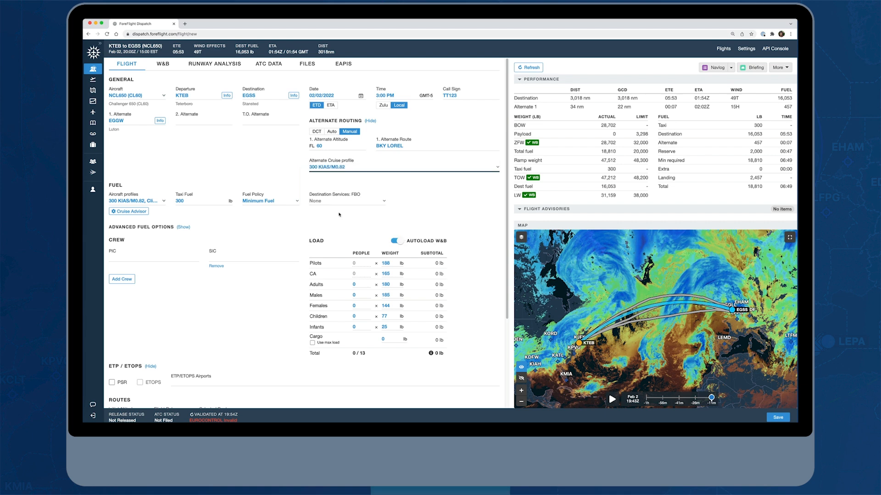
{"action": "left_click", "coordinate": [370, 120]}
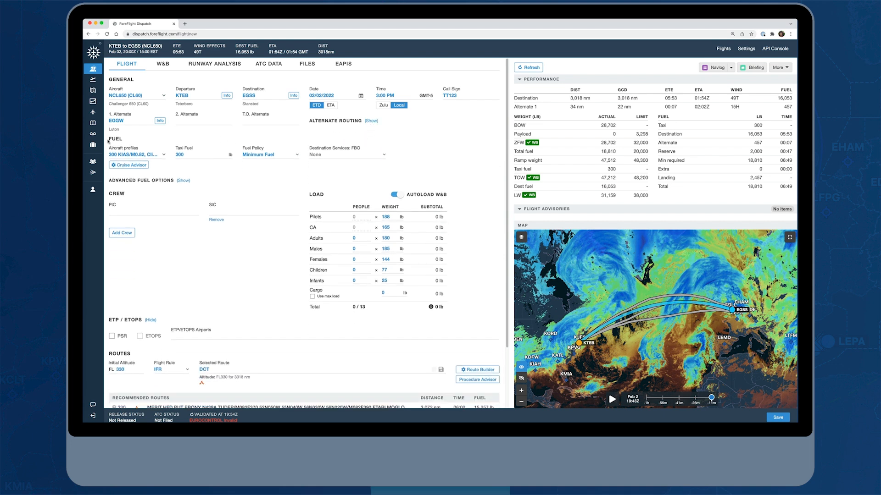
Compare profiles in Cruise Advisor and apply Long Range Cruise at FL 370
{"action": "left_click", "coordinate": [164, 156]}
{"action": "scroll", "coordinate": [167, 182], "scroll_direction": "up", "scroll_amount": 1}
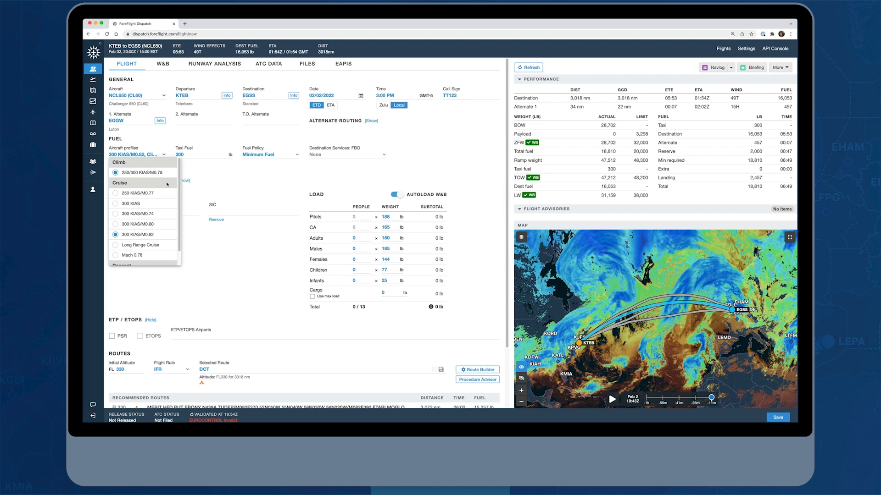
{"action": "scroll", "coordinate": [166, 219], "scroll_direction": "down", "scroll_amount": 1}
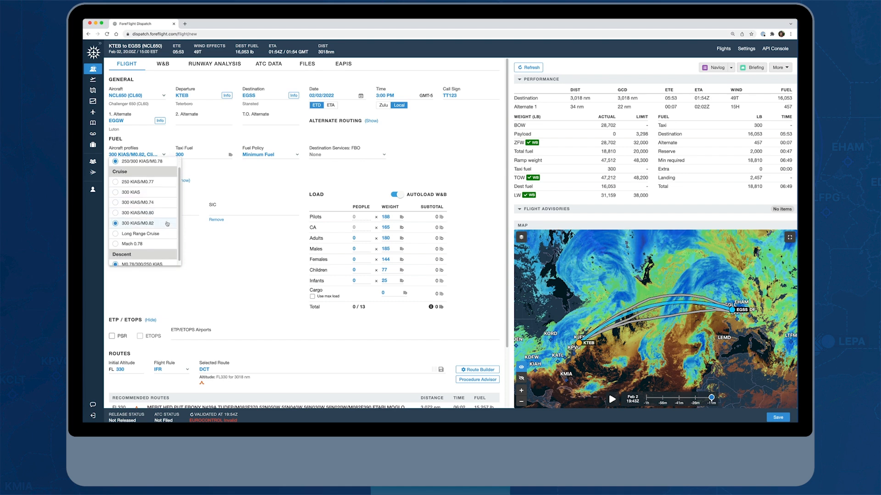
{"action": "left_click", "coordinate": [198, 173]}
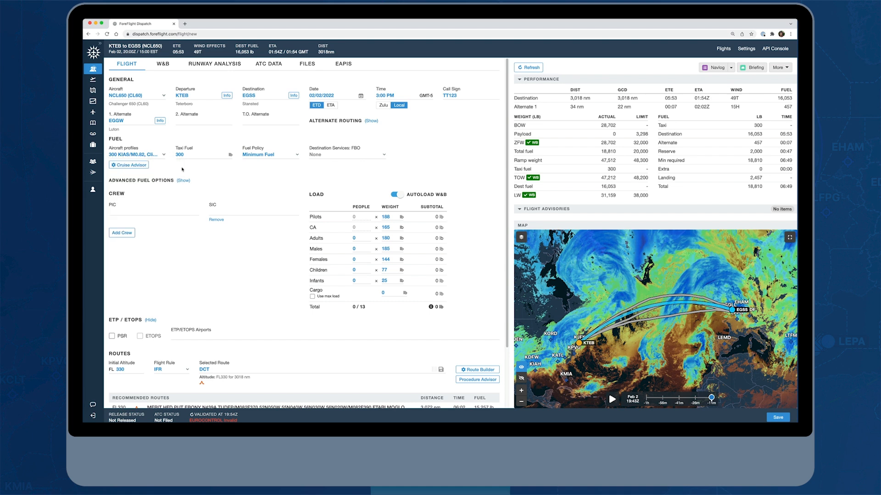
{"action": "left_click", "coordinate": [132, 165]}
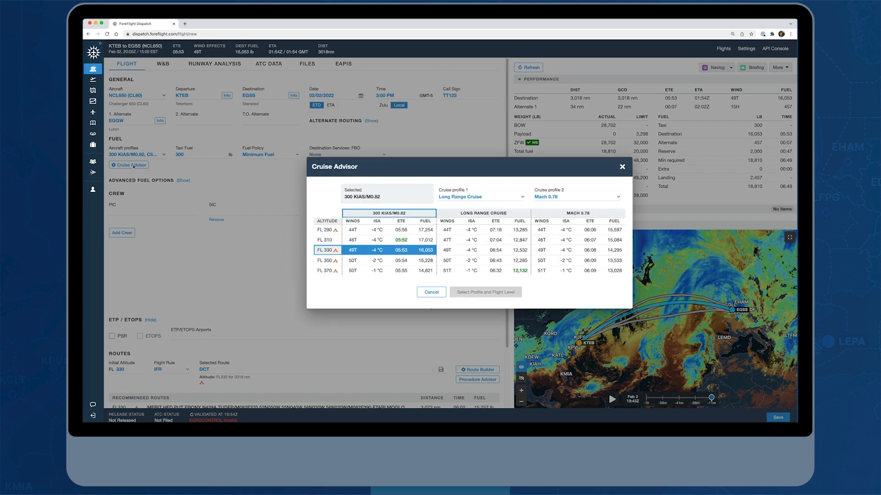
{"action": "left_click", "coordinate": [411, 241]}
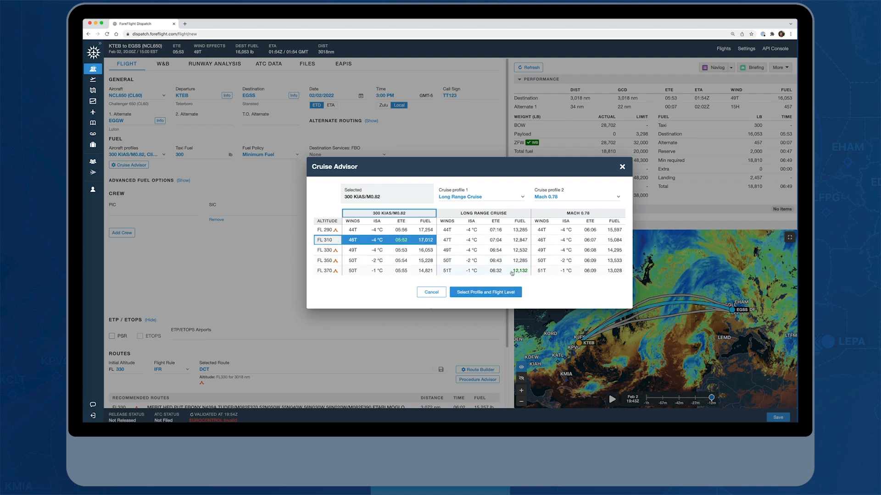
{"action": "left_click", "coordinate": [512, 272]}
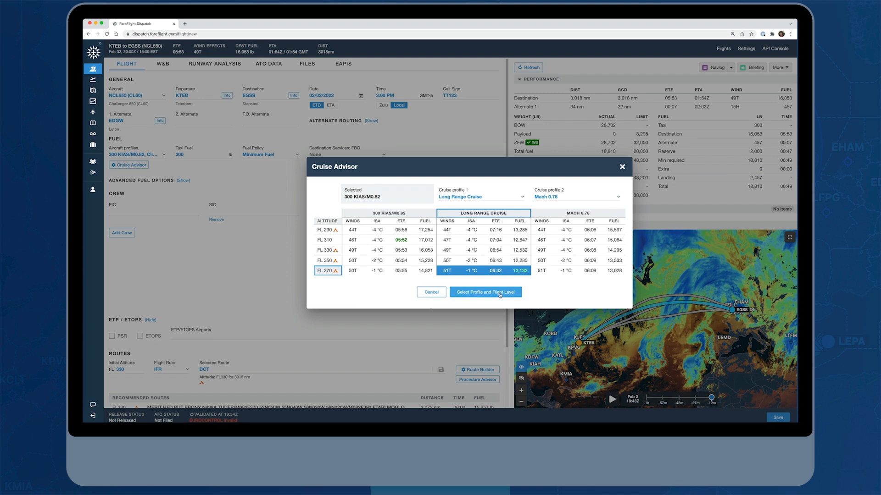
{"action": "left_click", "coordinate": [470, 292]}
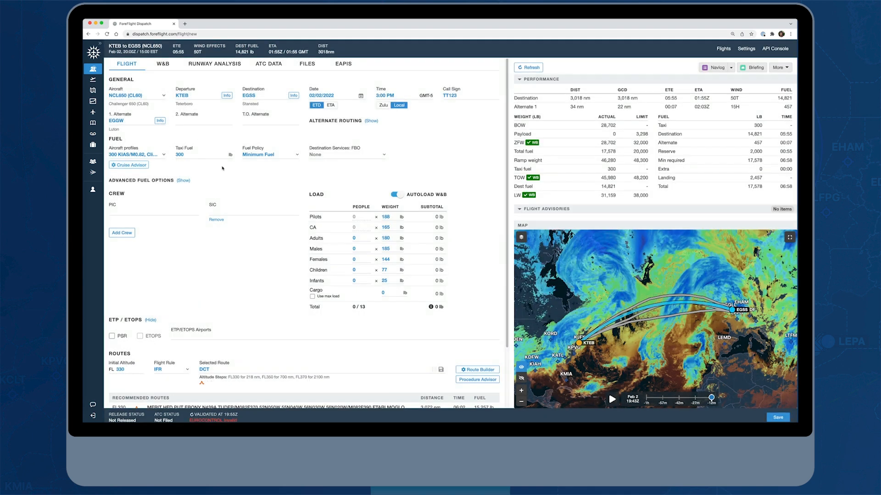
Keep the Minimum Fuel policy and choose Harrods Aviation as the destination FBO
{"action": "left_click", "coordinate": [298, 156]}
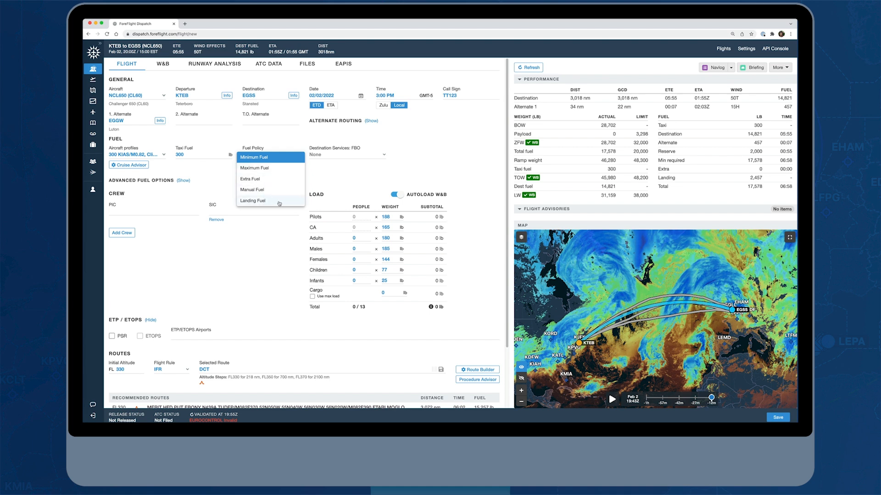
{"action": "left_click", "coordinate": [279, 159]}
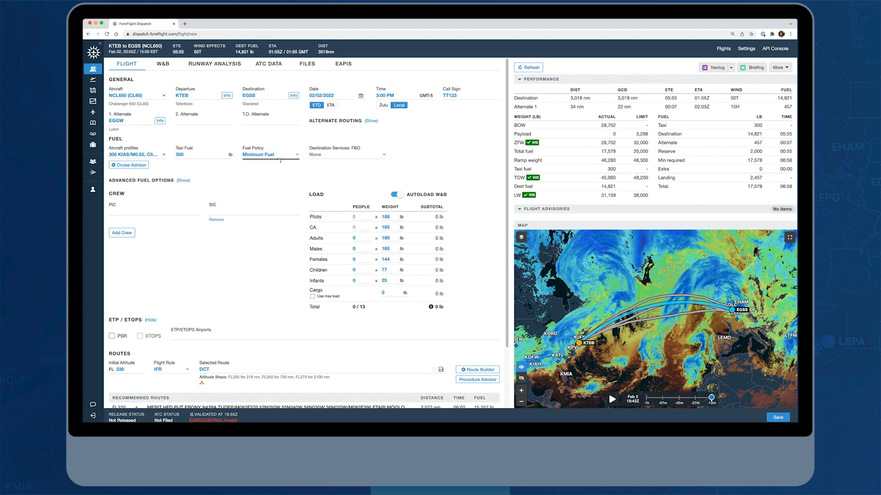
{"action": "left_click", "coordinate": [379, 156]}
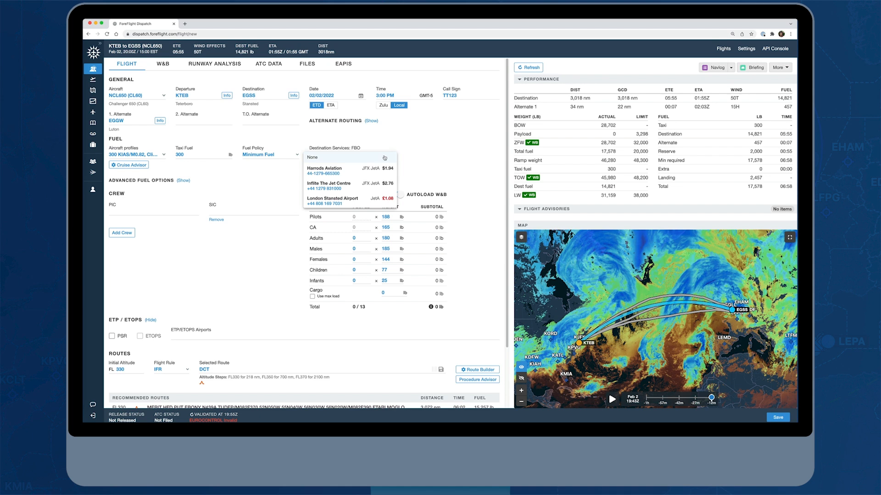
{"action": "left_click", "coordinate": [352, 173]}
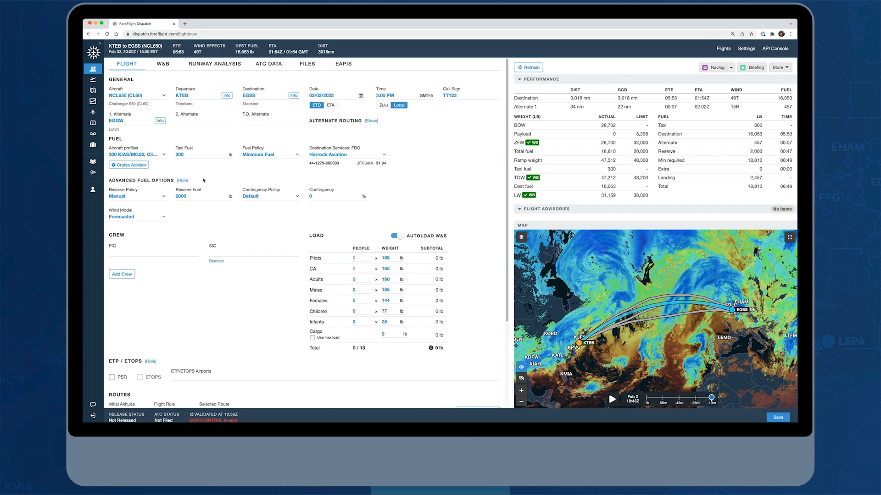
Set the reserve policy to EASA Commercial and leave the wind model on Forecasted
{"action": "left_click", "coordinate": [163, 197]}
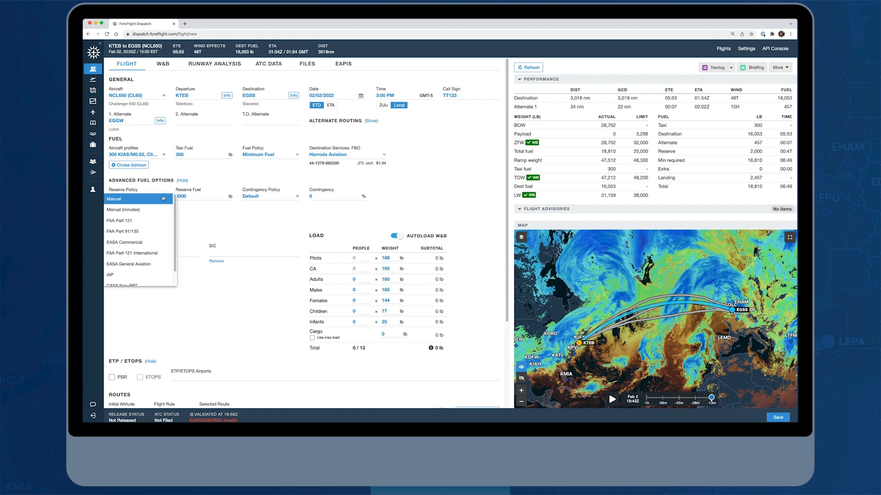
{"action": "scroll", "coordinate": [147, 230], "scroll_direction": "down", "scroll_amount": 2}
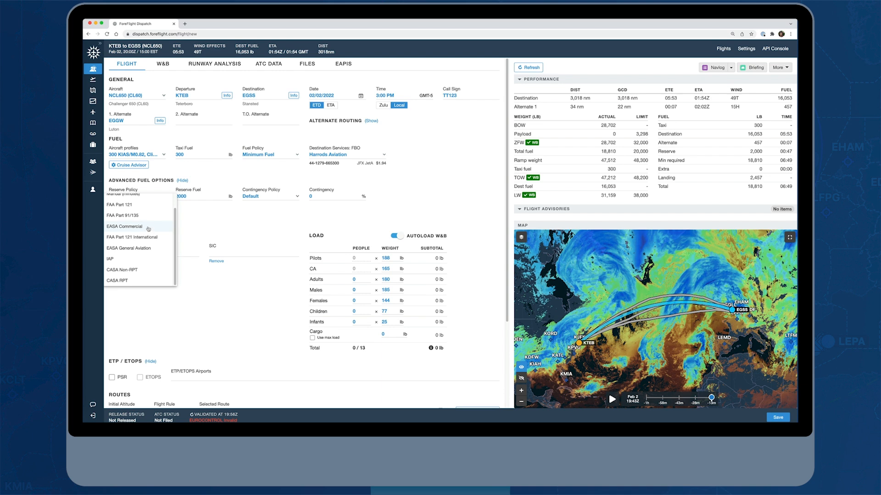
{"action": "left_click", "coordinate": [148, 227]}
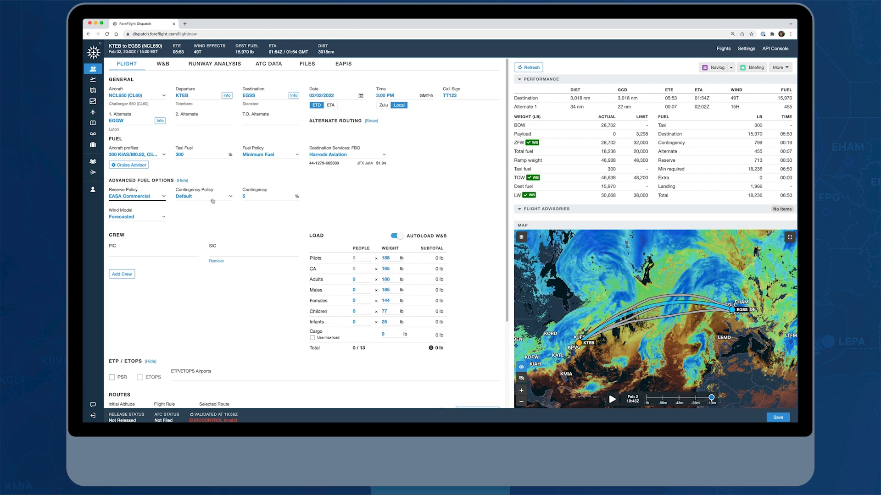
{"action": "left_click", "coordinate": [164, 219]}
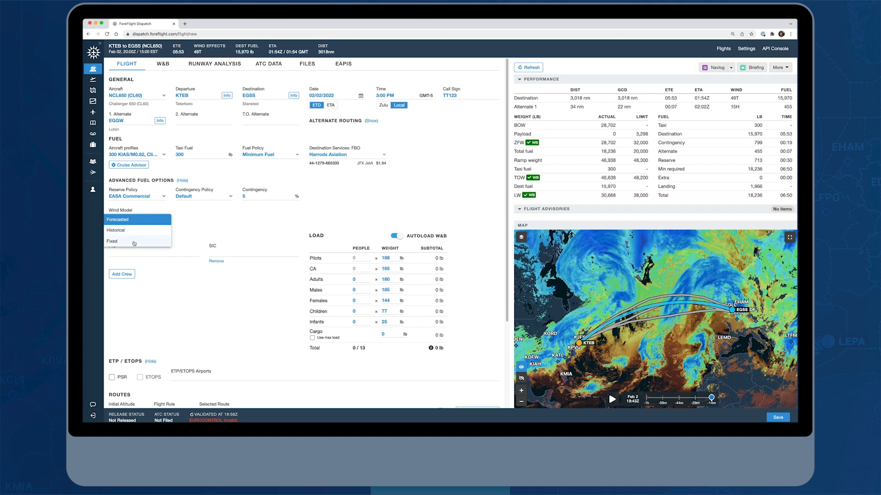
{"action": "left_click", "coordinate": [199, 227]}
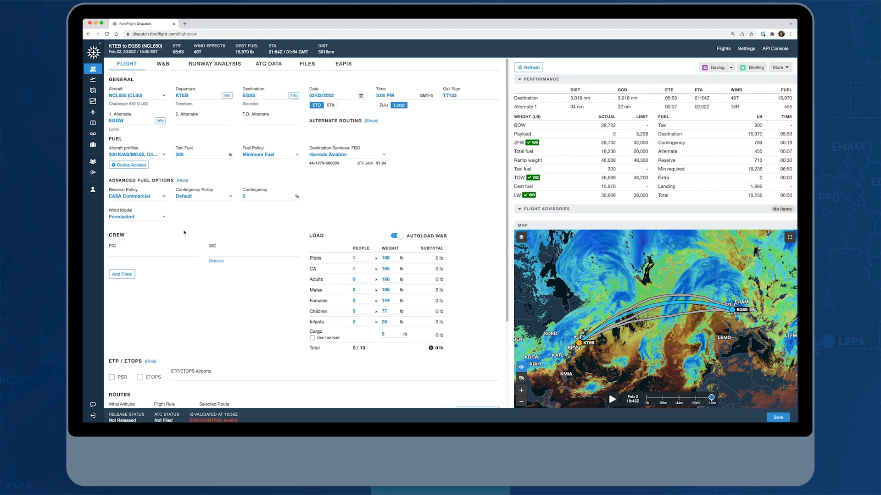
Assign the PIC and SIC from crew suggestions, then check the extra crew roles list
{"action": "left_click", "coordinate": [134, 252]}
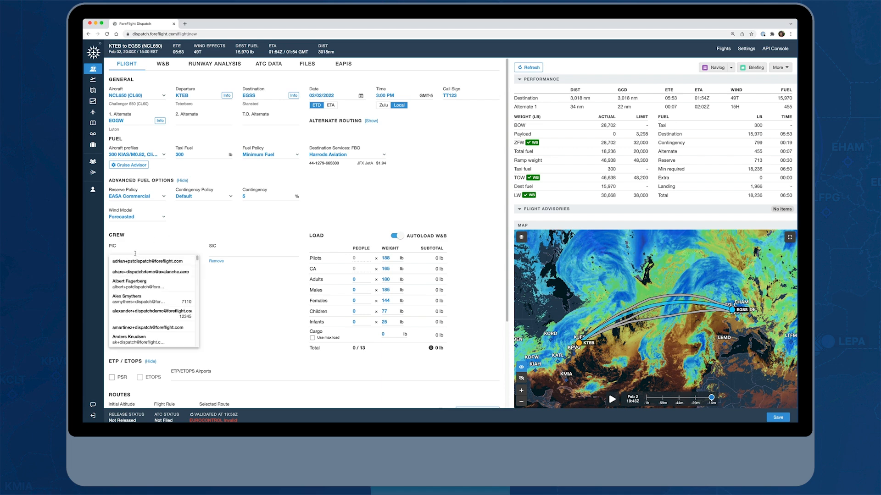
{"action": "type", "text": "cait"}
{"action": "left_click", "coordinate": [140, 262]}
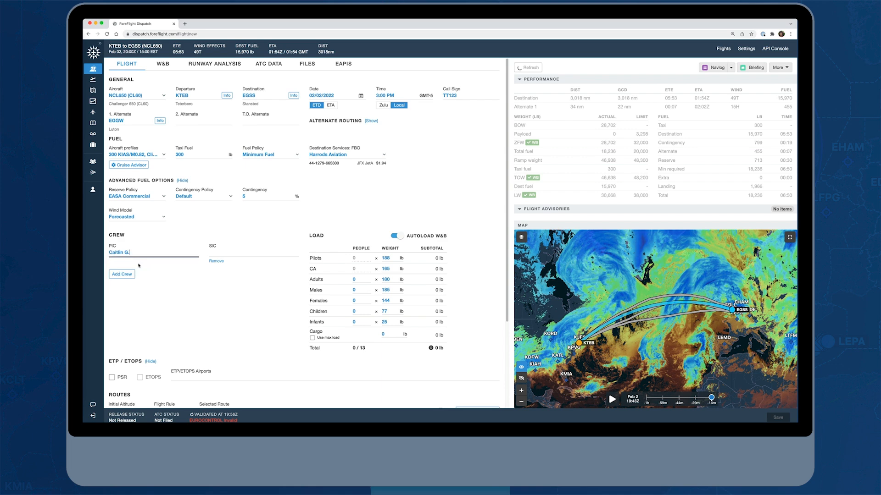
{"action": "left_click", "coordinate": [235, 253]}
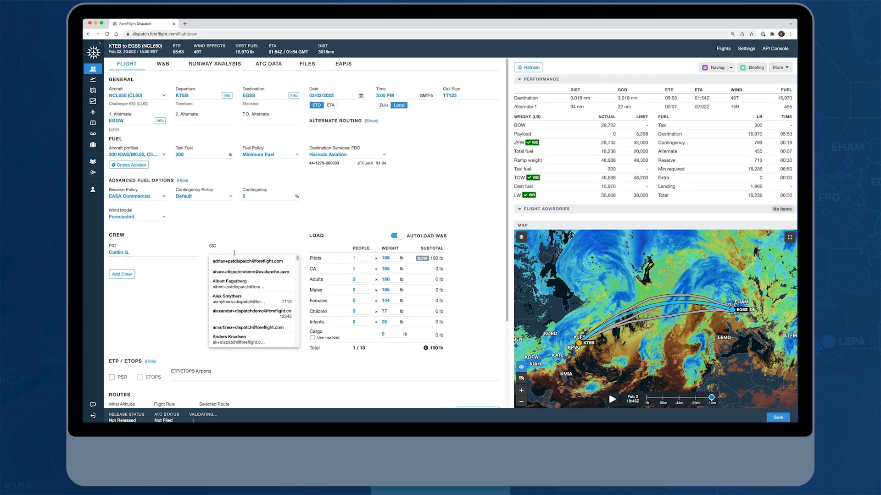
{"action": "type", "text": "jp"}
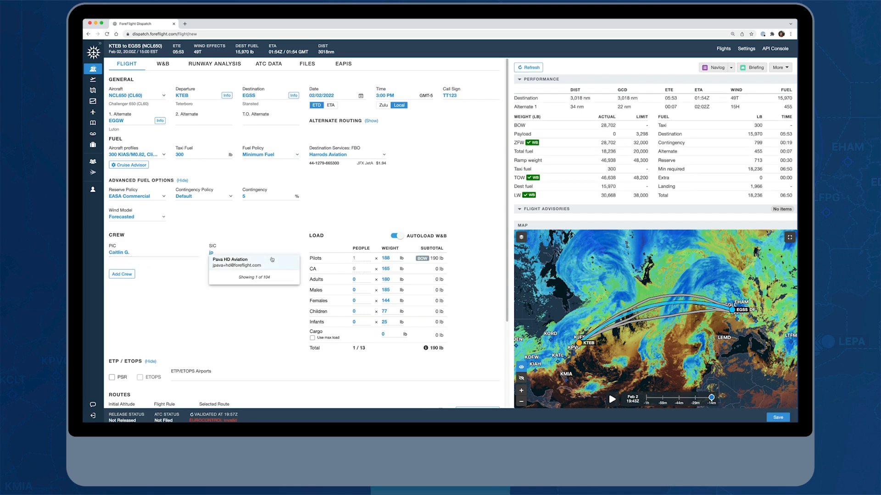
{"action": "left_click", "coordinate": [272, 260]}
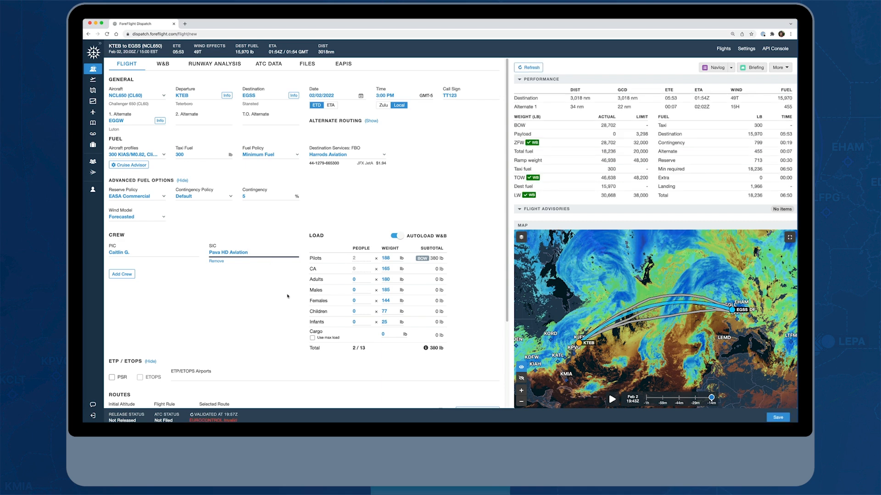
{"action": "left_click", "coordinate": [122, 274]}
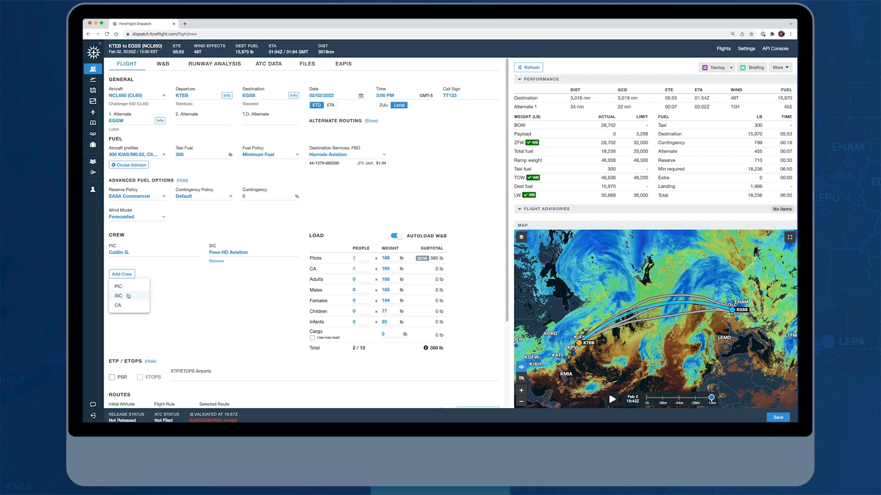
{"action": "left_click", "coordinate": [191, 311]}
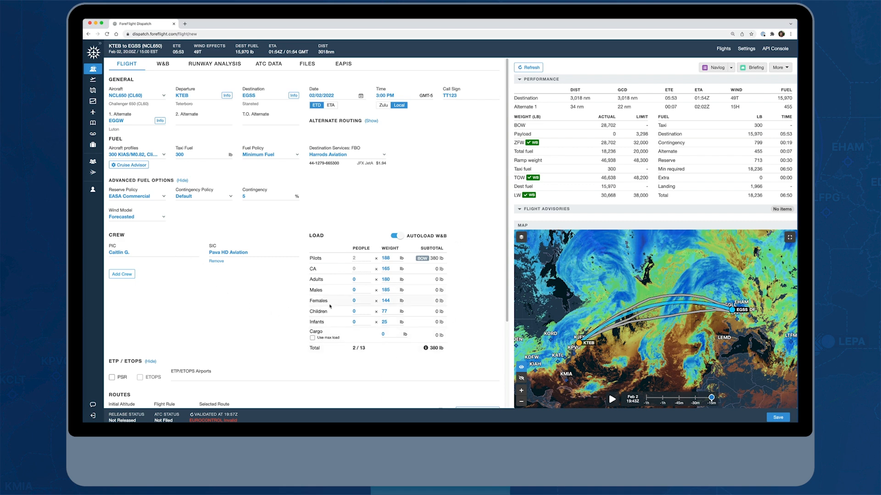
In W&B, seat males in Right Seat 2 and Left Seat 5, a female in Right Seat 4
{"action": "left_click", "coordinate": [163, 65]}
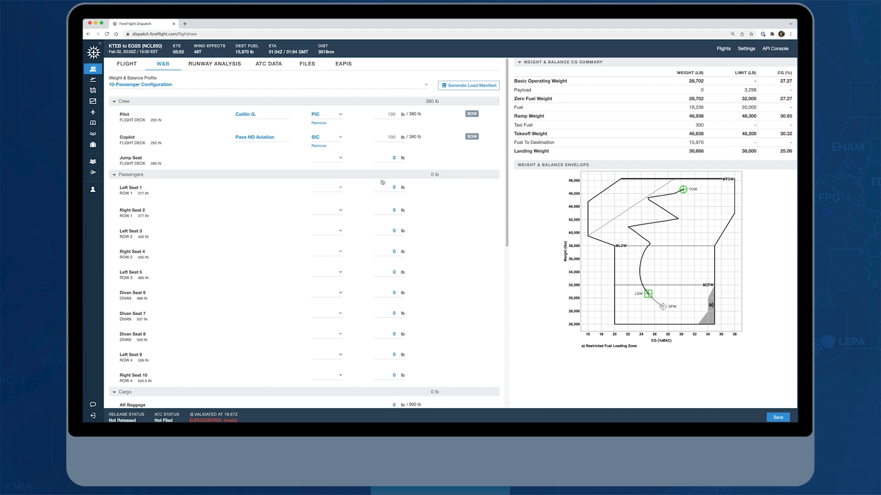
{"action": "left_click", "coordinate": [339, 212]}
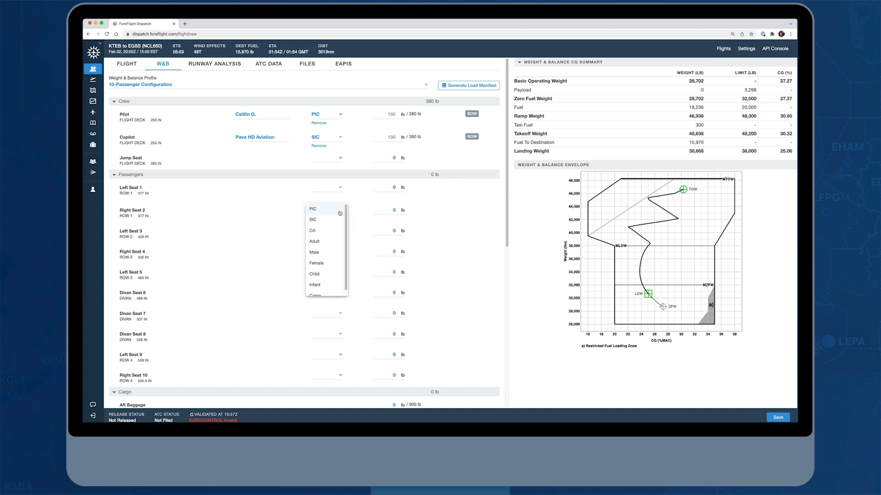
{"action": "left_click", "coordinate": [329, 252]}
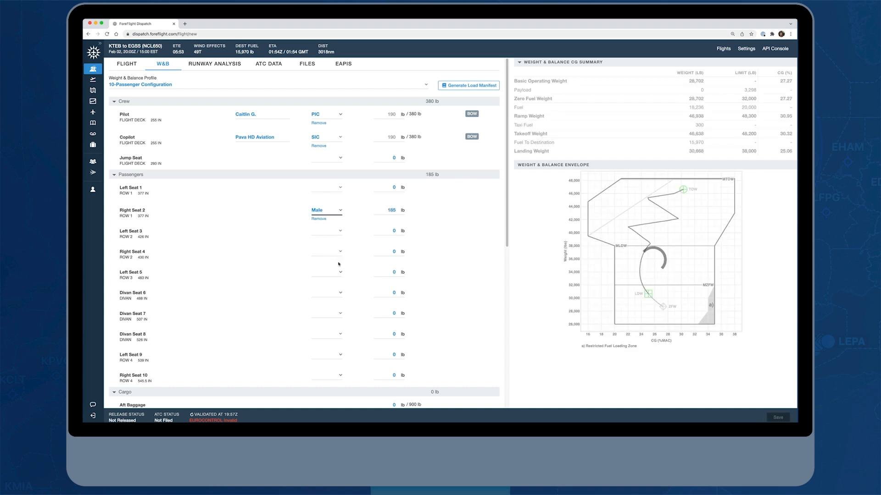
{"action": "left_click", "coordinate": [339, 255]}
{"action": "left_click", "coordinate": [329, 305]}
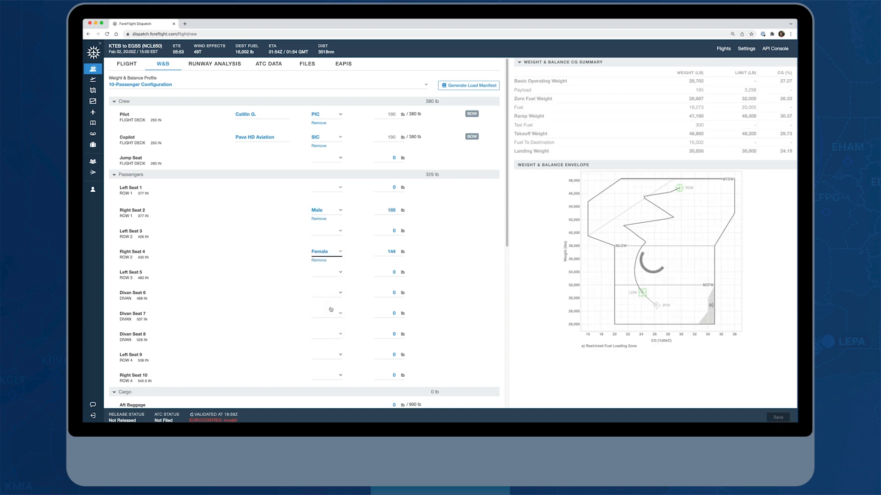
{"action": "left_click", "coordinate": [341, 274]}
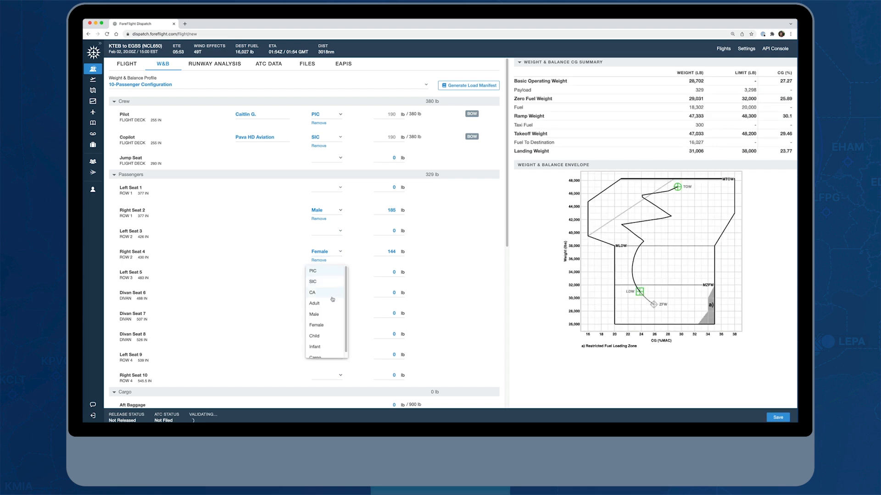
{"action": "left_click", "coordinate": [324, 318]}
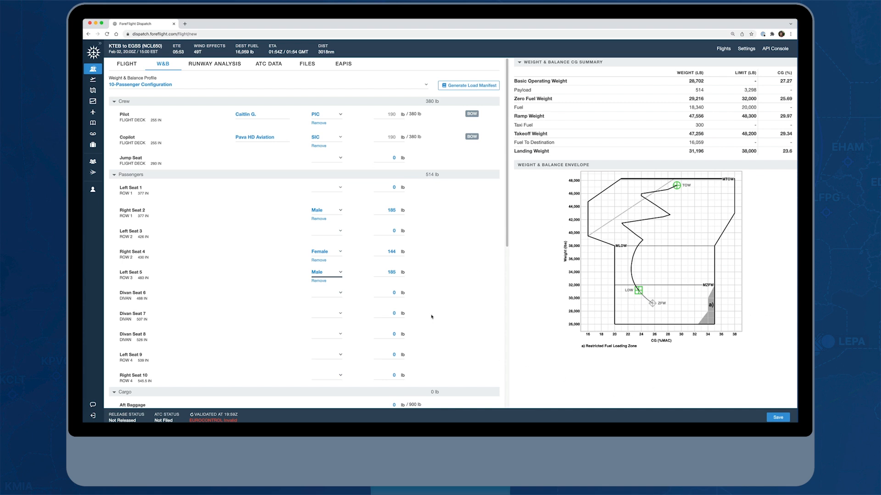
Enter 300 lb in the Aft Baggage compartment
{"action": "scroll", "coordinate": [431, 316], "scroll_direction": "down", "scroll_amount": 6}
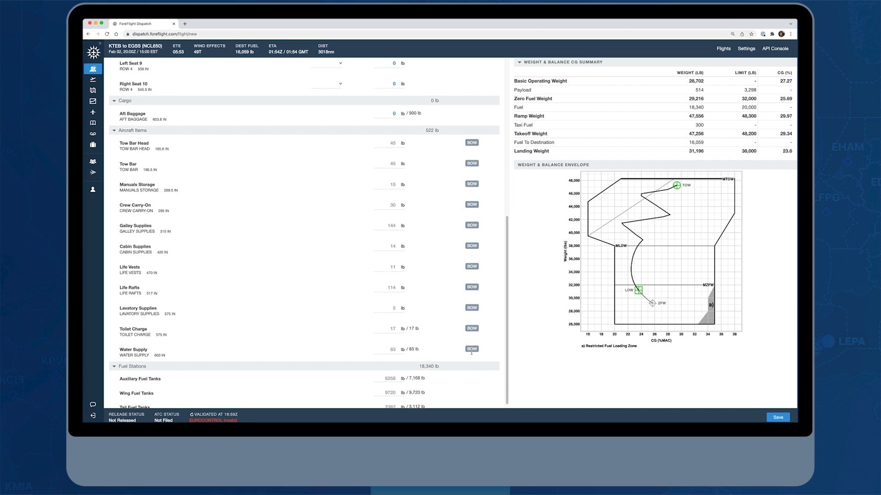
{"action": "left_click", "coordinate": [393, 114]}
{"action": "type", "text": "300"}
{"action": "left_click", "coordinate": [451, 120]}
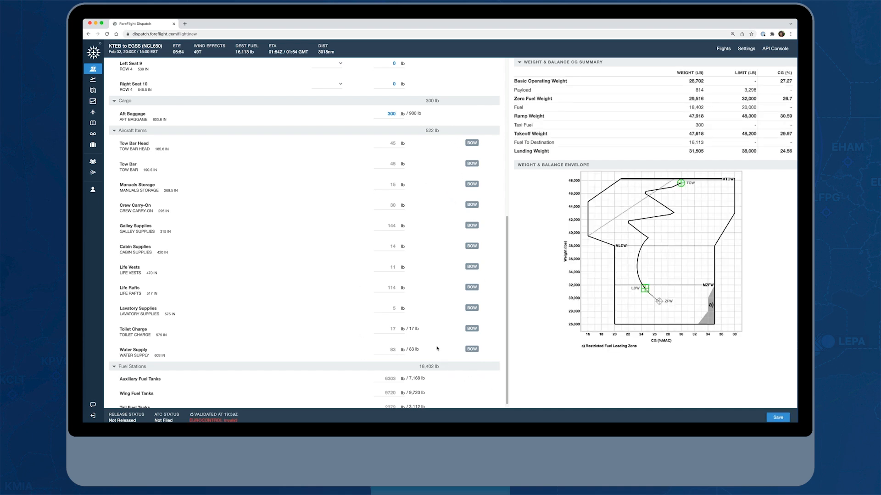
{"action": "scroll", "coordinate": [437, 338], "scroll_direction": "down", "scroll_amount": 1}
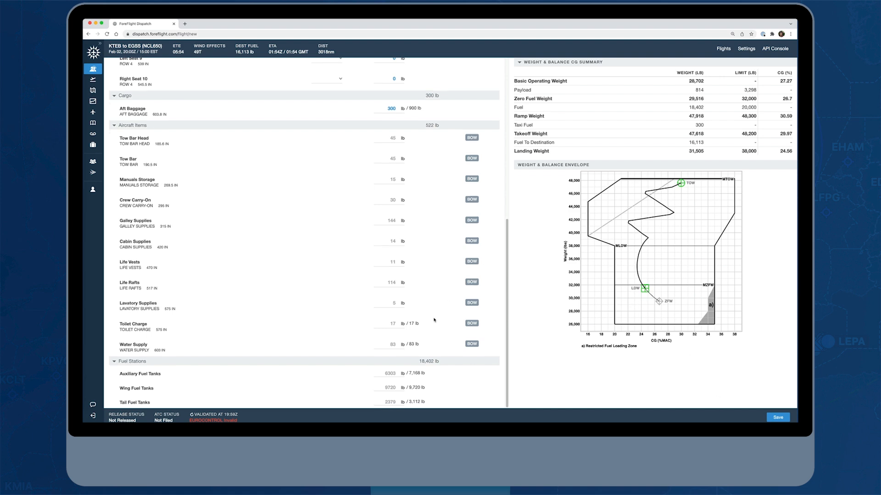
{"action": "scroll", "coordinate": [437, 321], "scroll_direction": "up", "scroll_amount": 7}
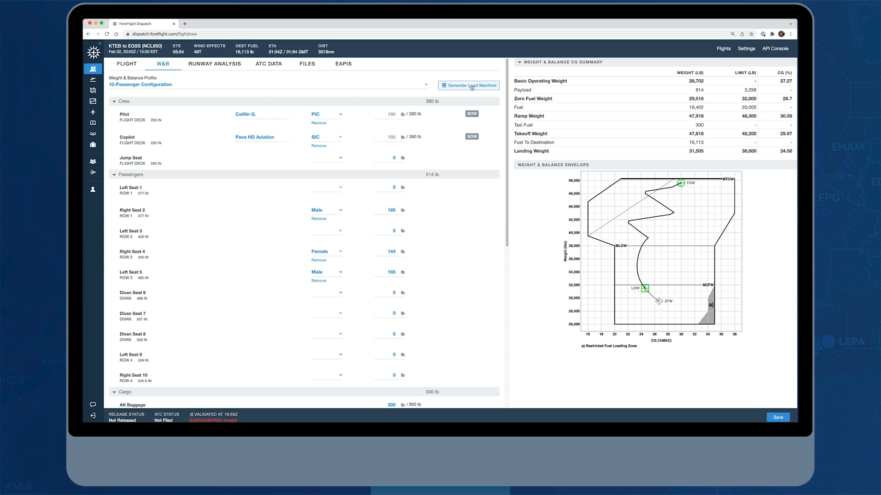
Go back to the Flight page and scroll down toward the Routes section
{"action": "left_click", "coordinate": [125, 66]}
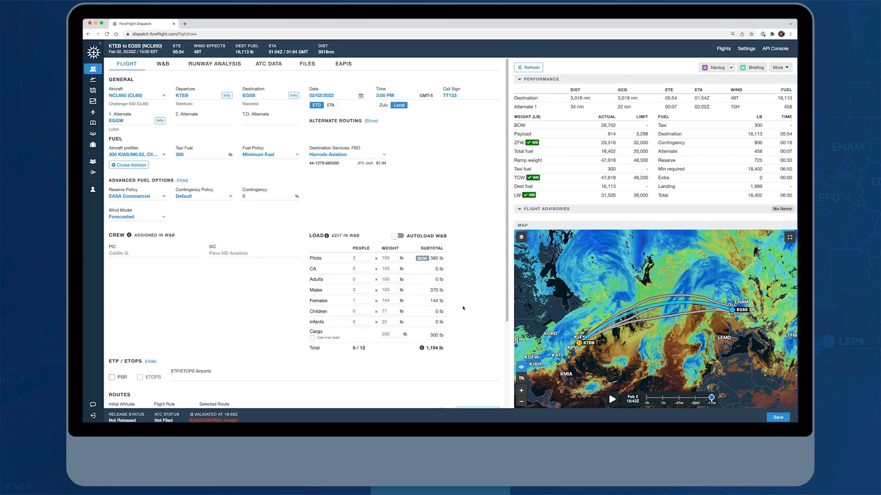
{"action": "scroll", "coordinate": [463, 307], "scroll_direction": "down", "scroll_amount": 3}
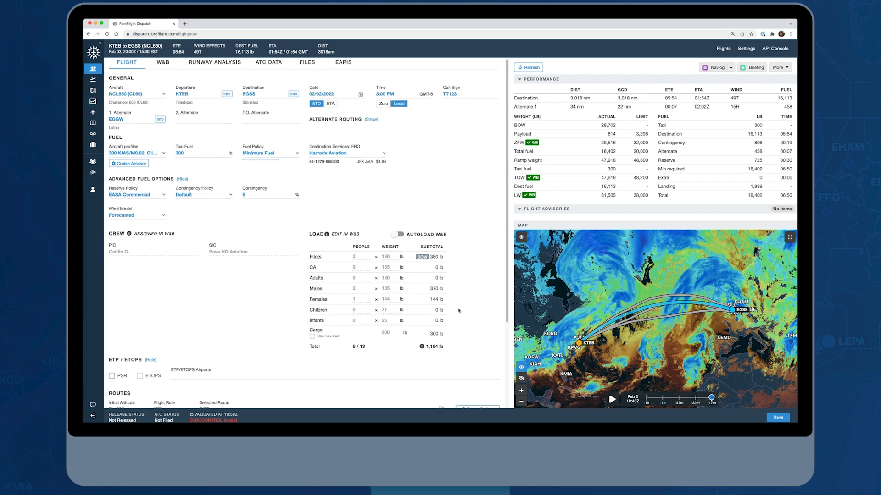
{"action": "scroll", "coordinate": [458, 311], "scroll_direction": "down", "scroll_amount": 1}
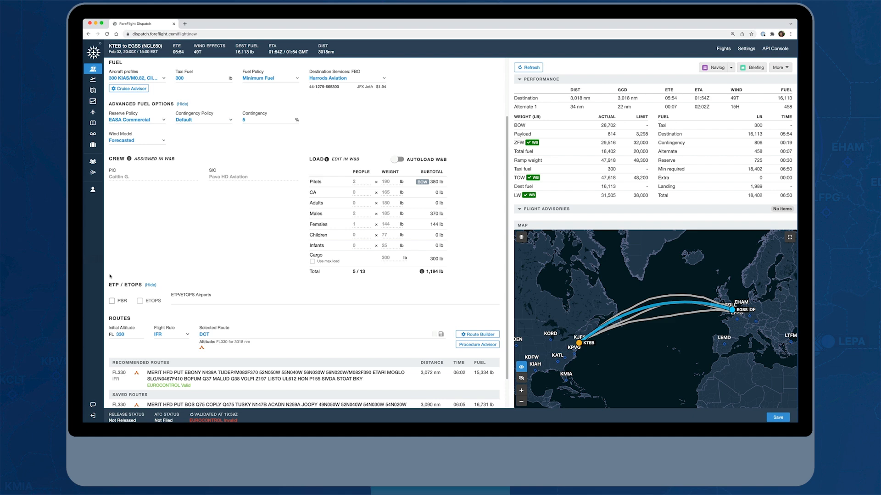
Add CYQX, Keflavik BIKF and Shannon EINN as the ETP/ETOPS airports
{"action": "left_click", "coordinate": [189, 300]}
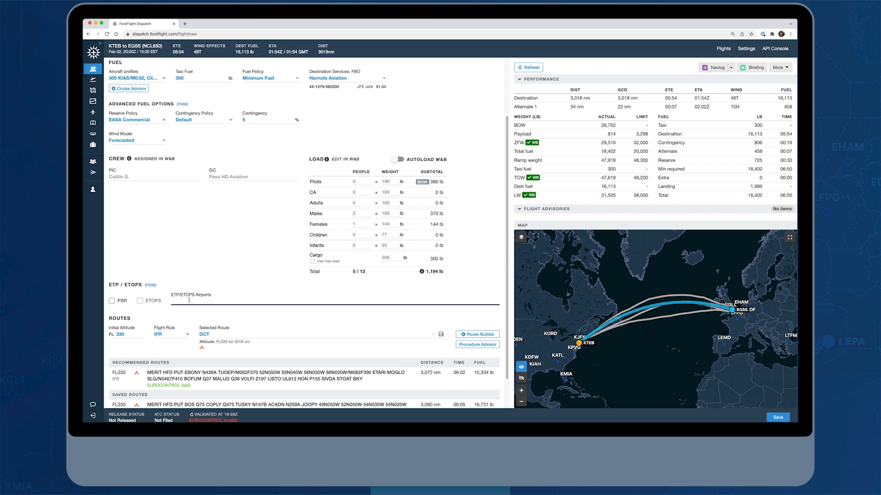
{"action": "type", "text": "CYQX"}
{"action": "key", "text": "Return"}
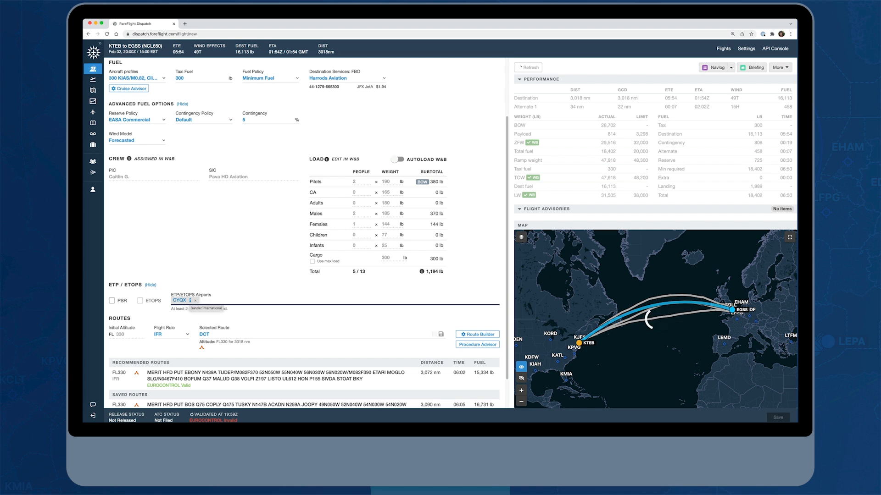
{"action": "type", "text": "KEFLA"}
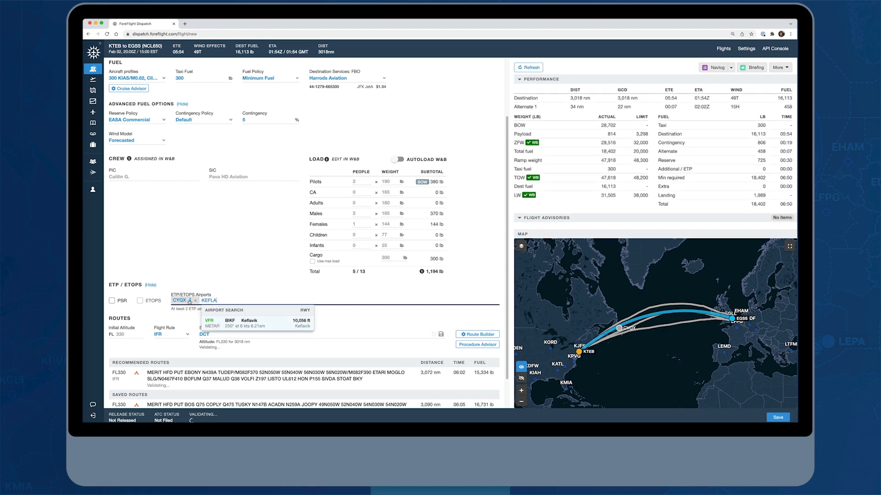
{"action": "left_click", "coordinate": [250, 321]}
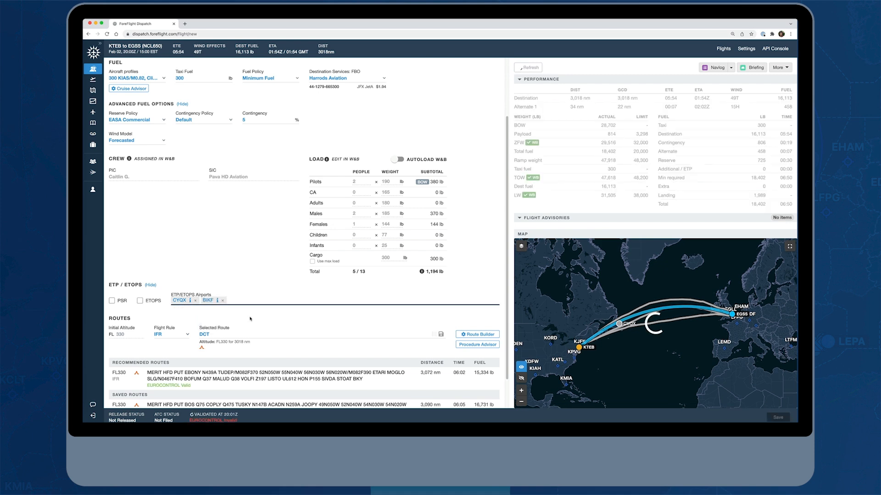
{"action": "type", "text": "EI"}
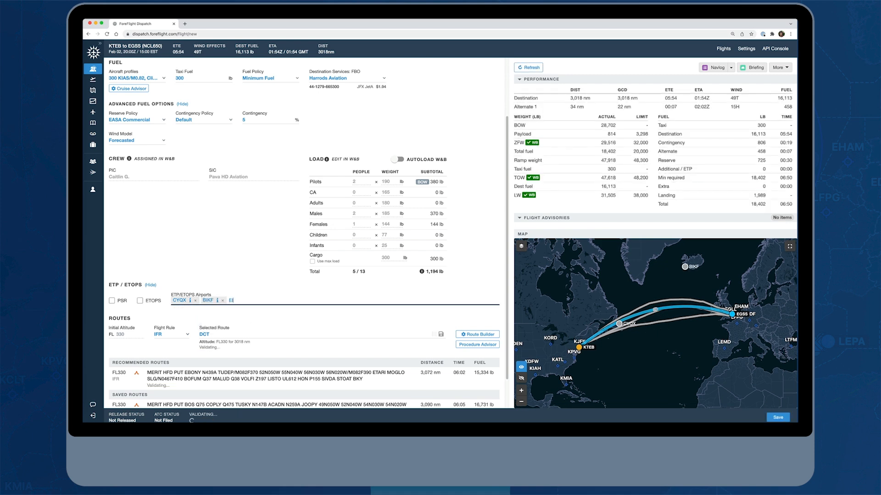
{"action": "type", "text": "NN"}
{"action": "left_click", "coordinate": [250, 320]}
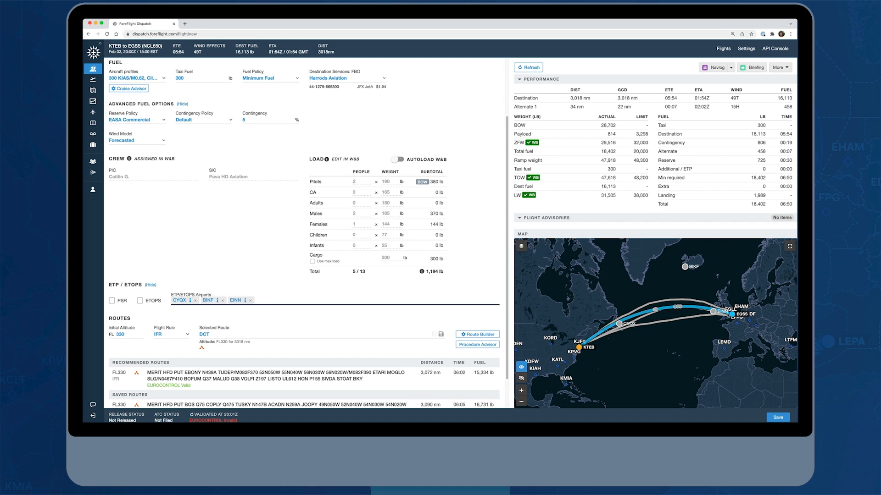
Enable the PSR and ETOPS options for the flight
{"action": "left_click", "coordinate": [140, 302]}
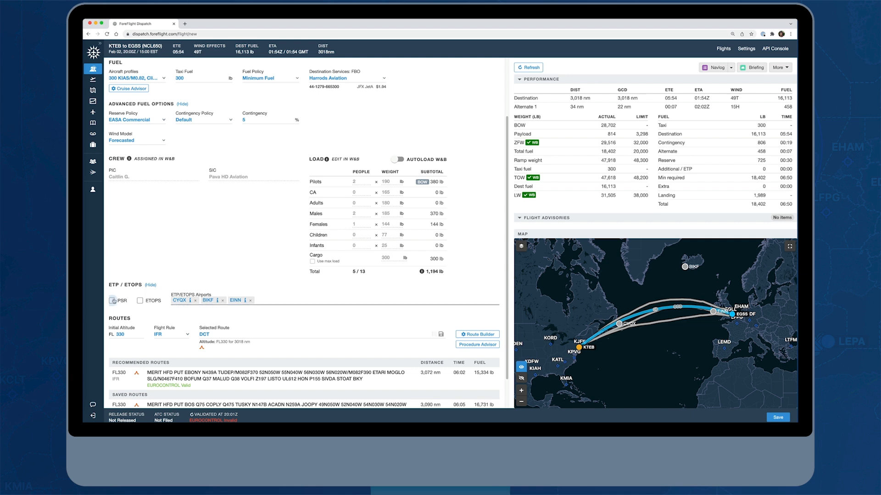
{"action": "left_click", "coordinate": [141, 301]}
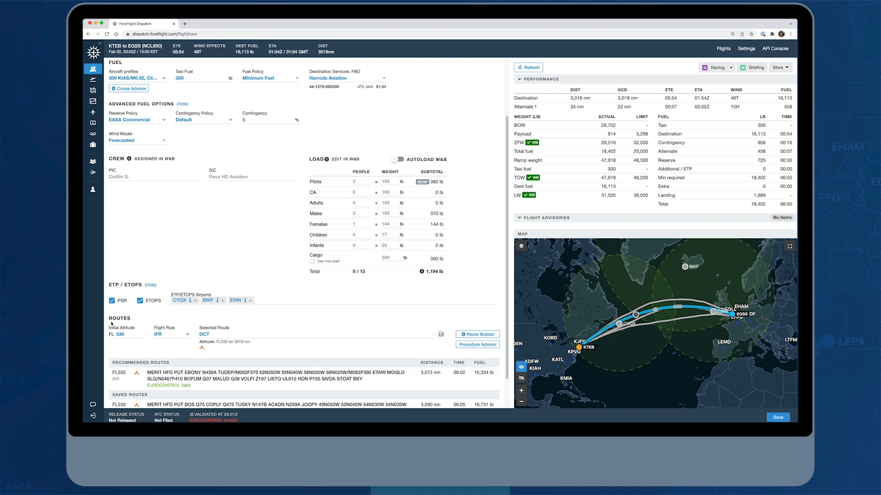
{"action": "scroll", "coordinate": [111, 324], "scroll_direction": "down", "scroll_amount": 2}
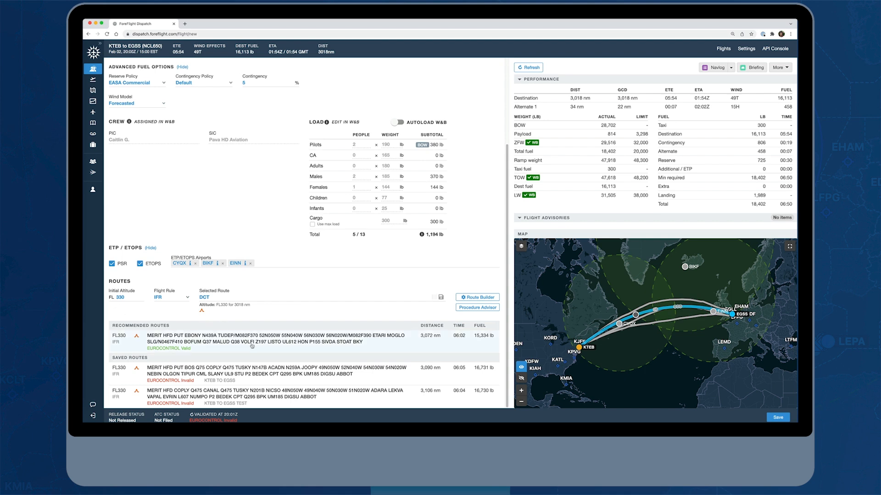
Select the first recommended FL330 route via EBONY and TUDEP (15,334 lb fuel, 06:02 ETE)
{"action": "left_click", "coordinate": [252, 347]}
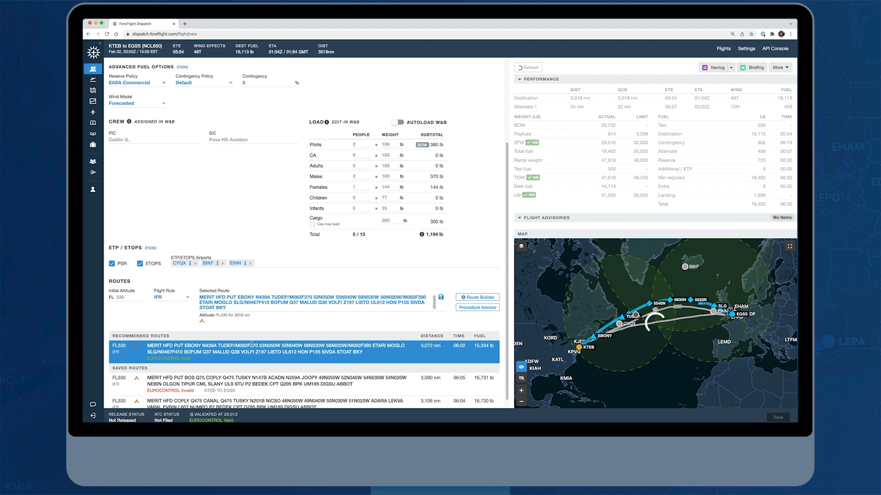
{"action": "mouse_move", "coordinate": [137, 347]}
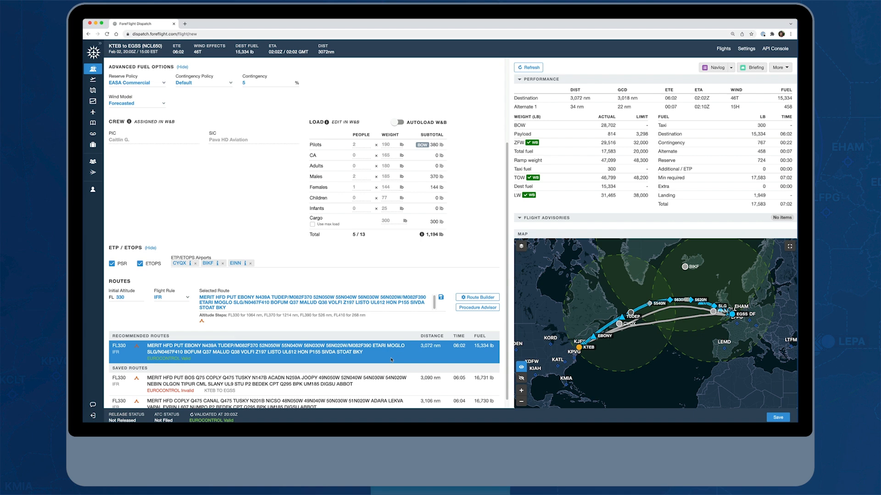
In Route Builder, constrain the route via eastbound NAT track Y and generate a new route
{"action": "left_click", "coordinate": [489, 299]}
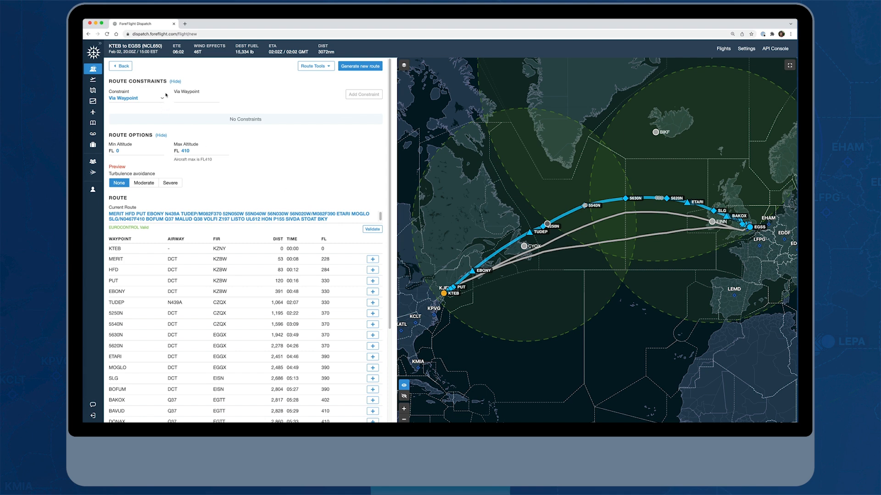
{"action": "left_click", "coordinate": [163, 99]}
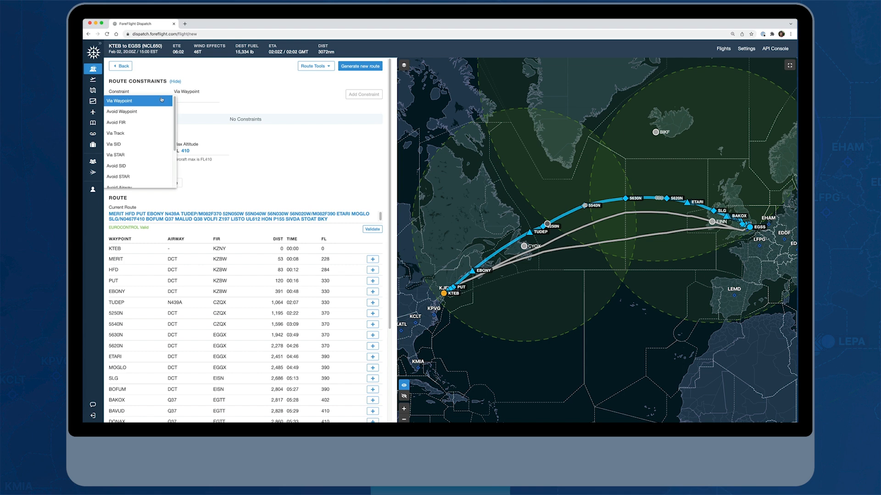
{"action": "left_click", "coordinate": [137, 134]}
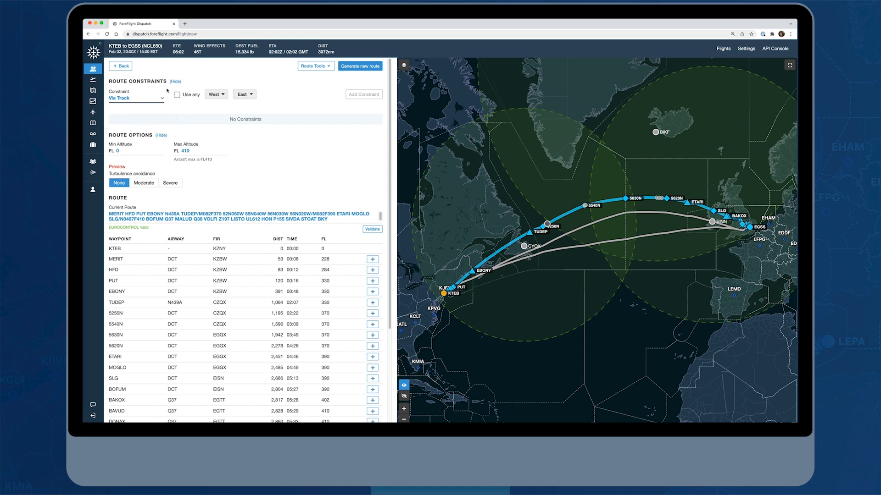
{"action": "left_click", "coordinate": [251, 96]}
{"action": "mouse_move", "coordinate": [255, 108]}
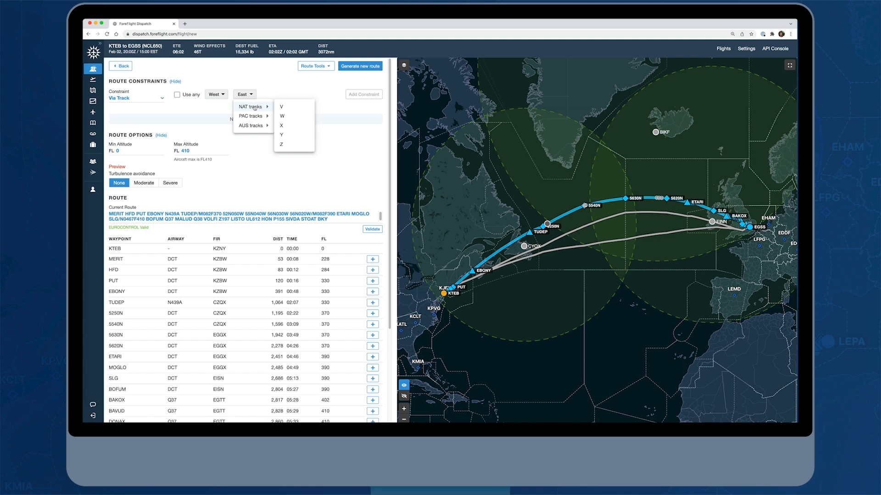
{"action": "left_click", "coordinate": [289, 134]}
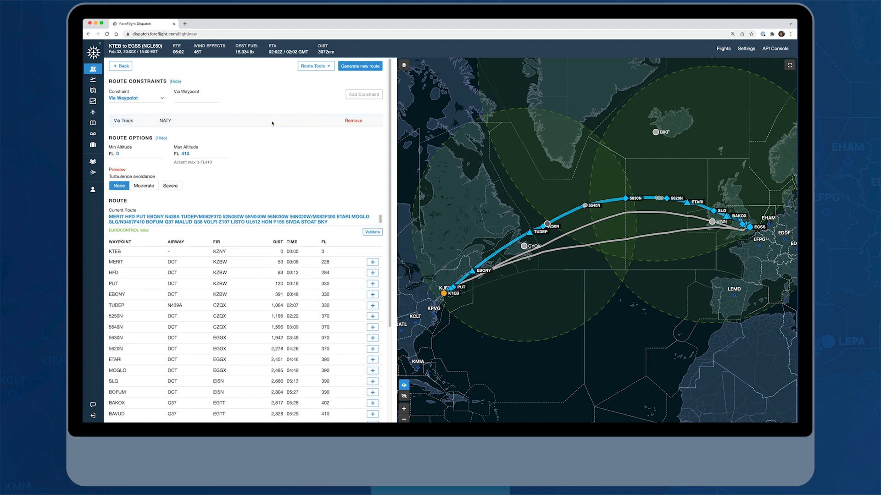
{"action": "left_click", "coordinate": [369, 68]}
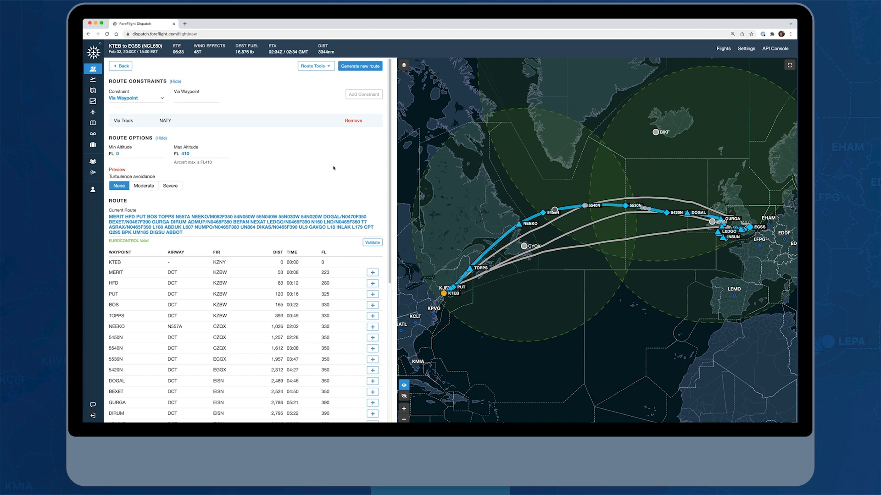
{"action": "scroll", "coordinate": [333, 168], "scroll_direction": "down", "scroll_amount": 3}
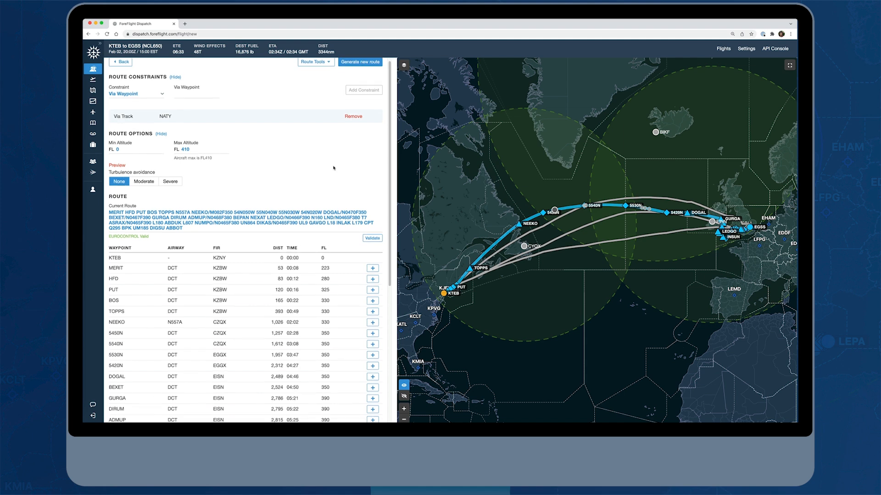
{"action": "scroll", "coordinate": [334, 163], "scroll_direction": "down", "scroll_amount": 2}
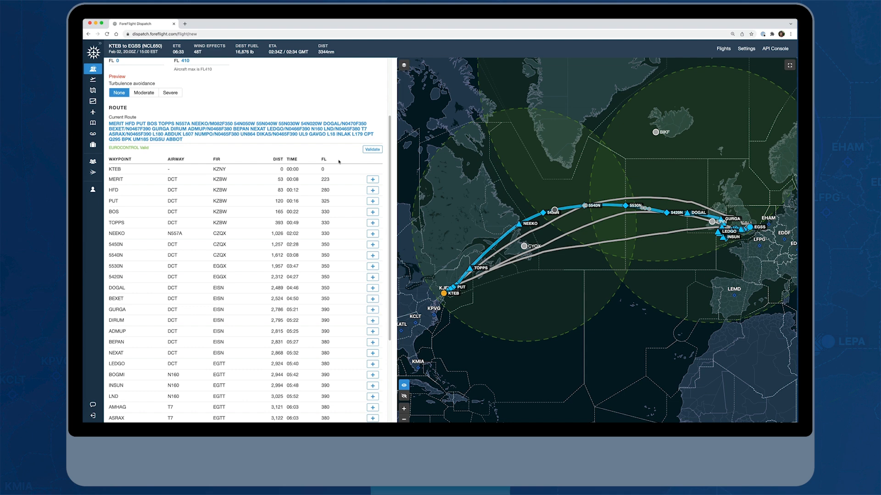
{"action": "scroll", "coordinate": [338, 161], "scroll_direction": "down", "scroll_amount": 7}
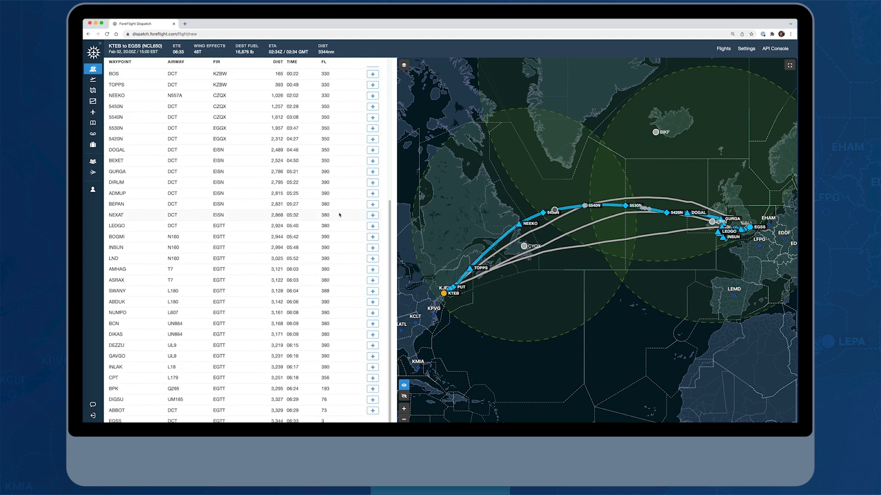
{"action": "left_click", "coordinate": [376, 335]}
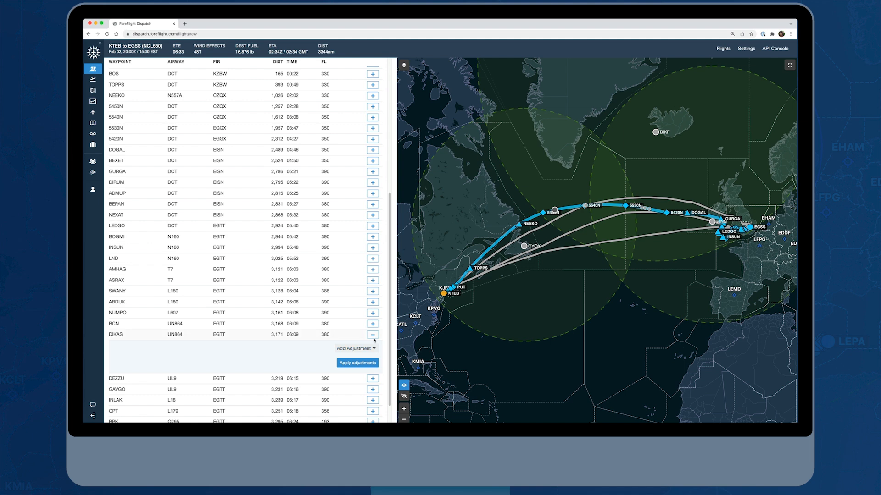
{"action": "left_click", "coordinate": [374, 336]}
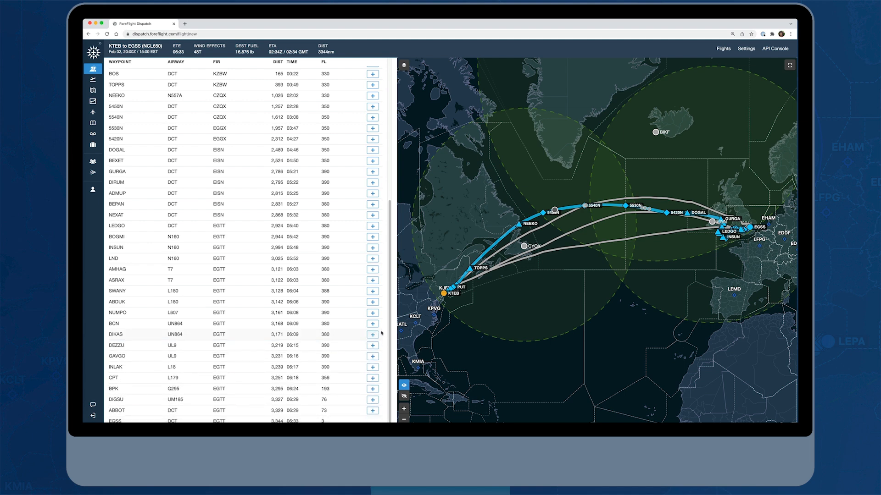
{"action": "scroll", "coordinate": [382, 333], "scroll_direction": "up", "scroll_amount": 5}
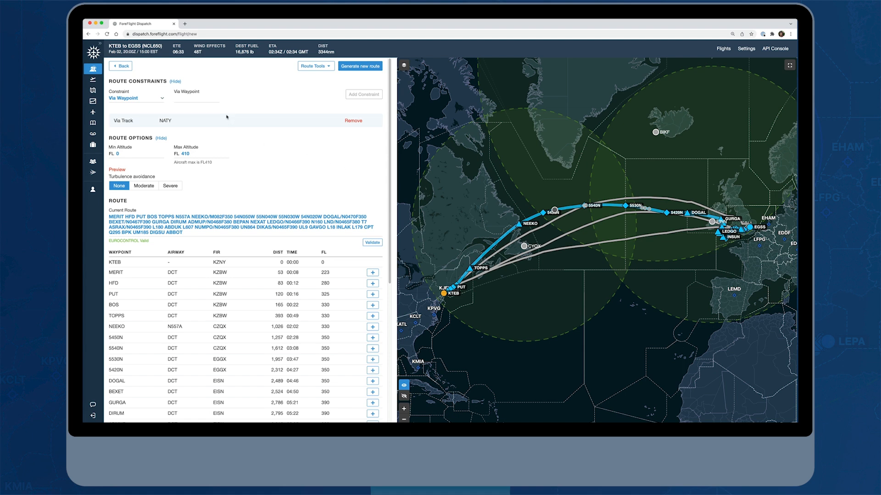
Return to the flight page and begin saving the selected NATY route
{"action": "left_click", "coordinate": [122, 67]}
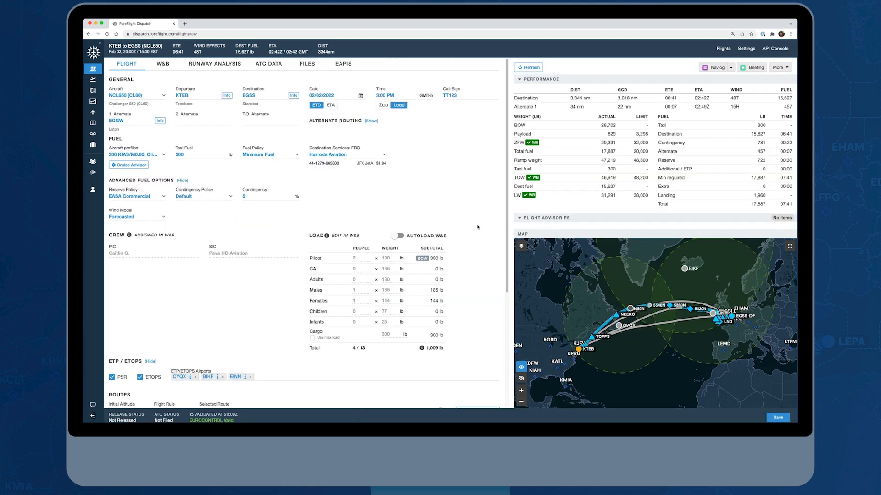
{"action": "scroll", "coordinate": [451, 275], "scroll_direction": "down", "scroll_amount": 4}
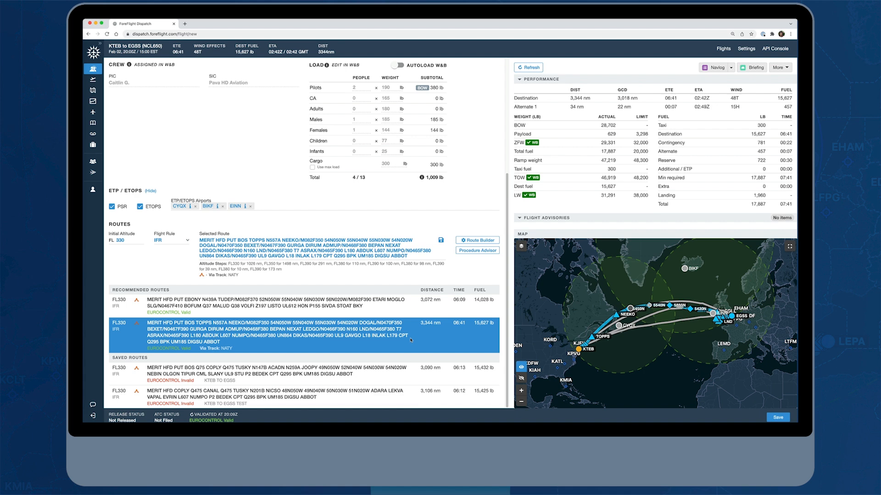
{"action": "left_click", "coordinate": [441, 241]}
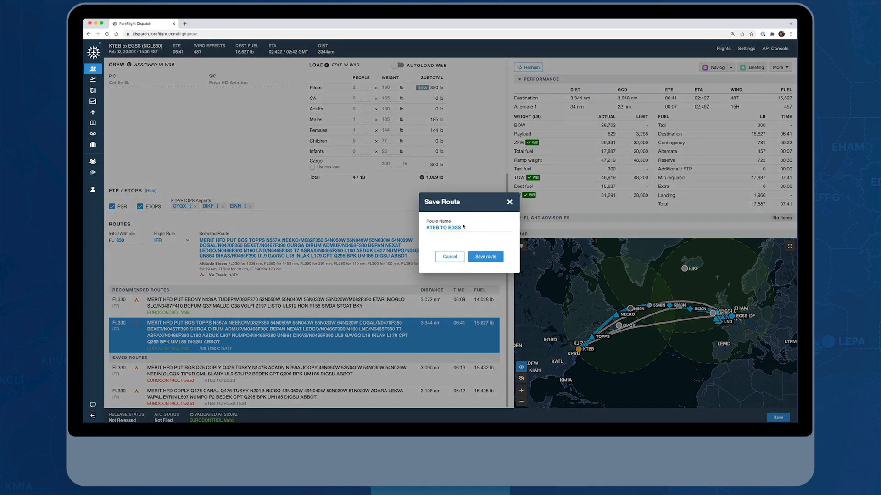
Decline overwriting KTEB TO EGSS and save the route as 'KTEB NATY' instead
{"action": "left_click", "coordinate": [477, 257]}
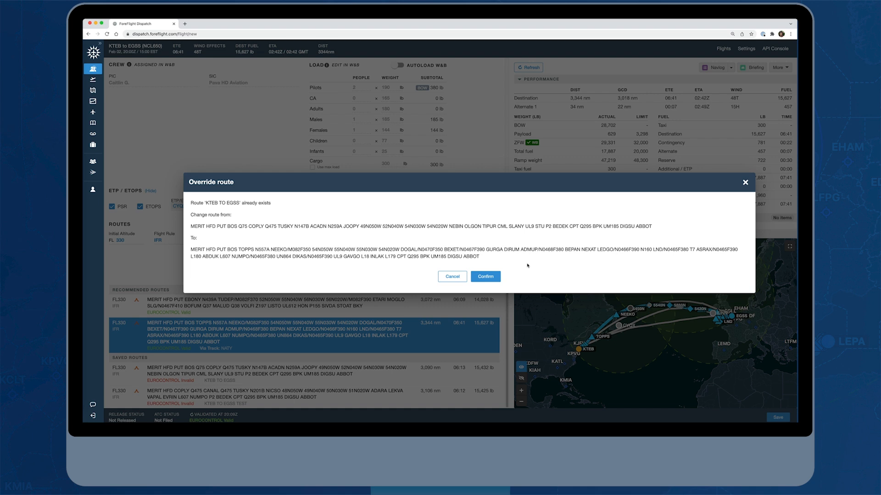
{"action": "left_click", "coordinate": [462, 278]}
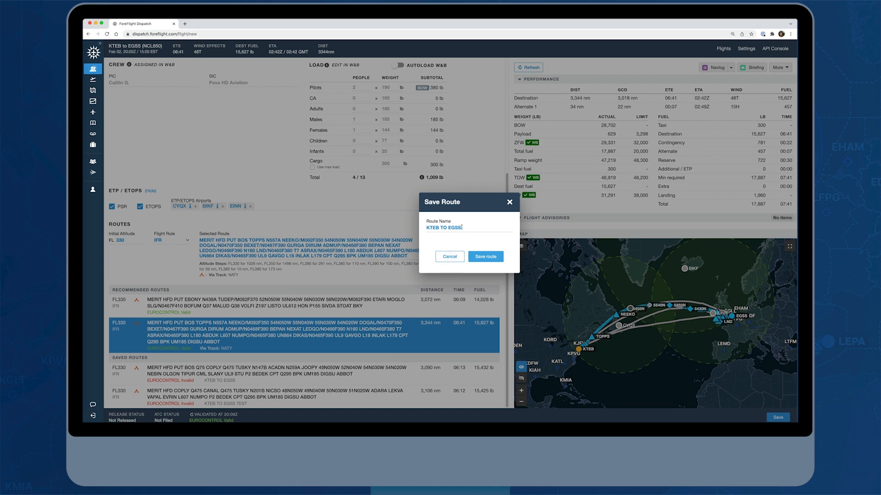
{"action": "left_click_drag", "start_coordinate": [462, 227], "coordinate": [427, 227]}
{"action": "type", "text": "KTEB"}
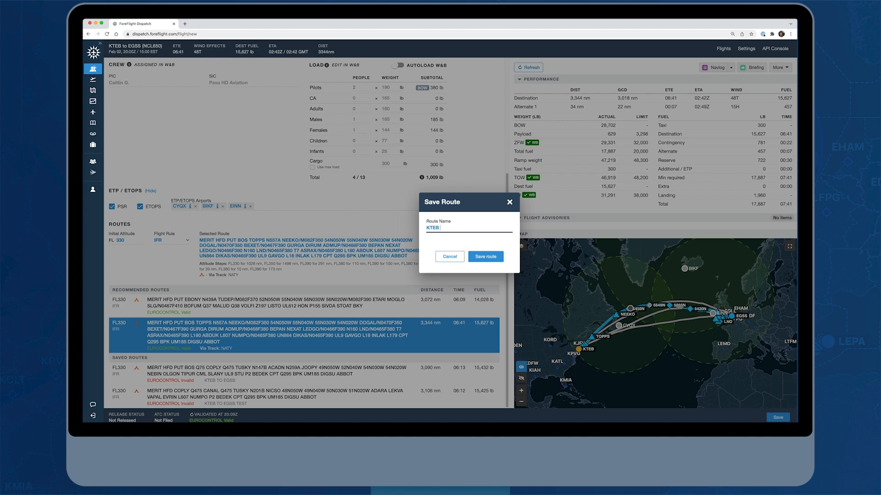
{"action": "type", "text": " NATY"}
{"action": "left_click", "coordinate": [485, 257]}
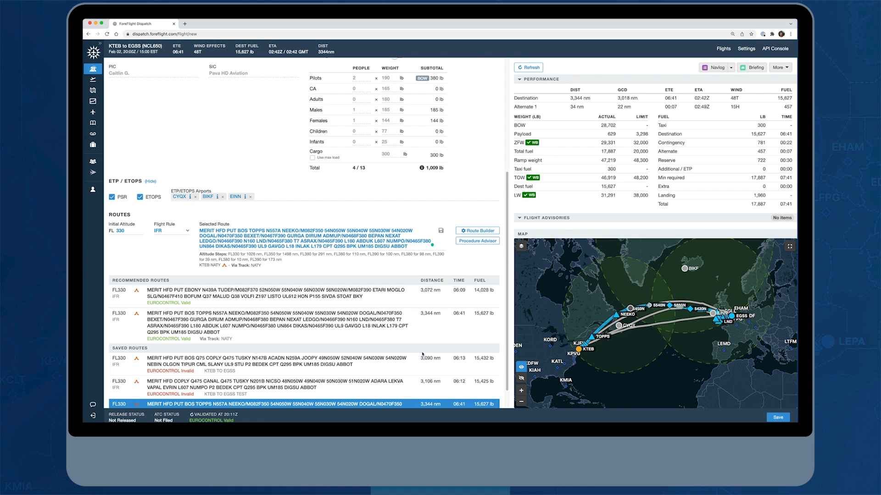
Show the Runway Analysis for the KTEB takeoff and the five landing airports
{"action": "scroll", "coordinate": [422, 354], "scroll_direction": "up", "scroll_amount": 5}
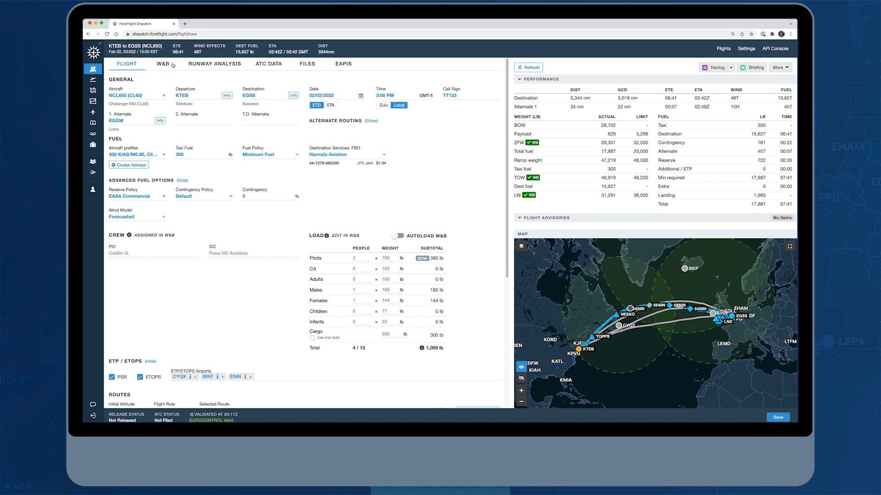
{"action": "left_click", "coordinate": [230, 67]}
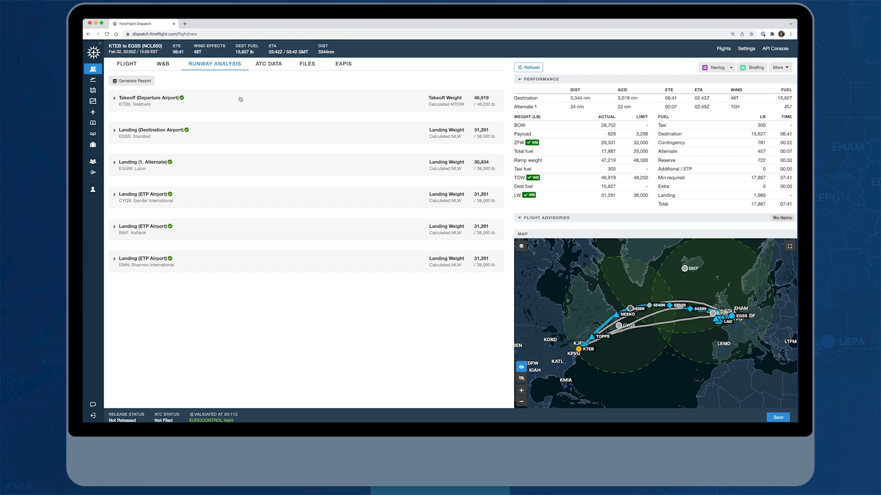
{"action": "left_click", "coordinate": [115, 99]}
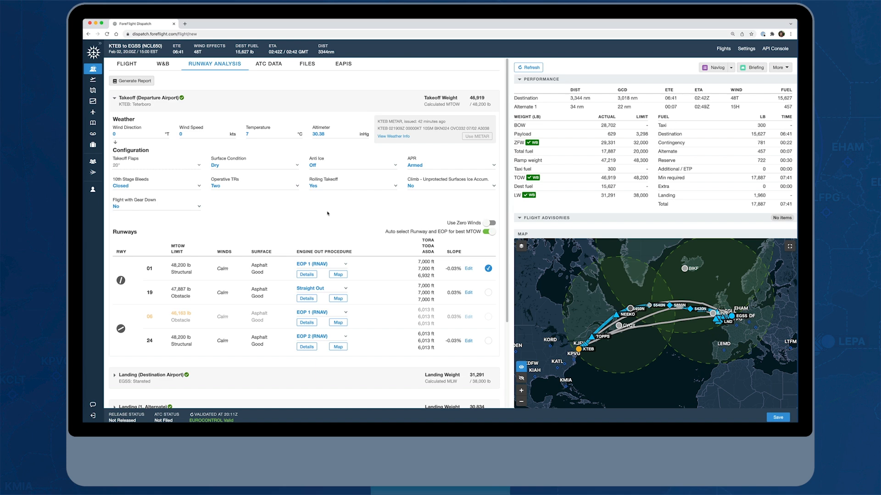
{"action": "scroll", "coordinate": [384, 213], "scroll_direction": "down", "scroll_amount": 1}
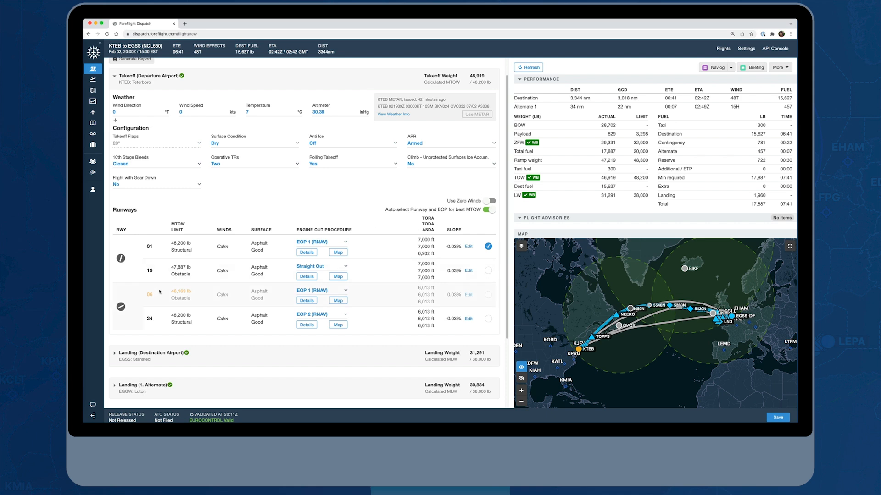
{"action": "mouse_move", "coordinate": [174, 294]}
{"action": "left_click", "coordinate": [339, 253]}
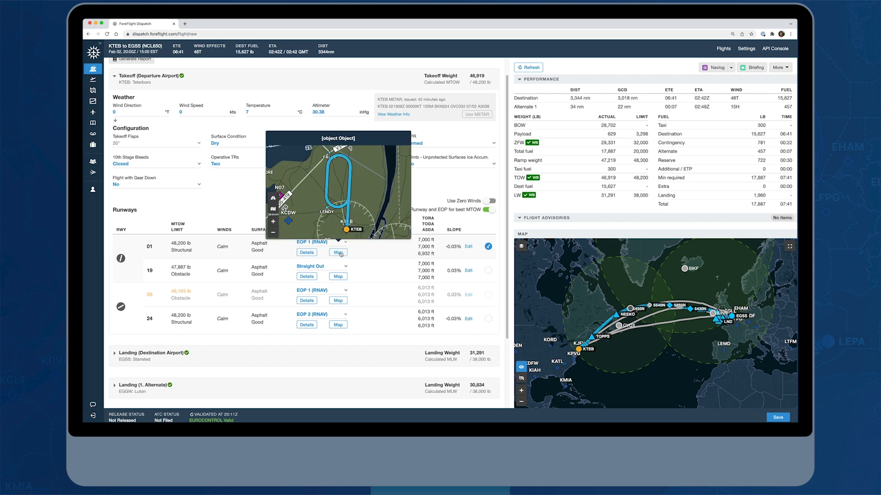
{"action": "left_click", "coordinate": [307, 252]}
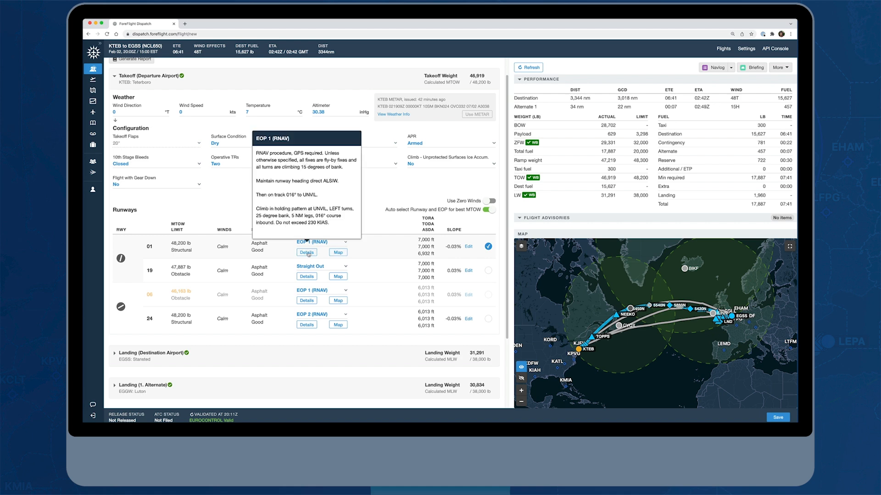
{"action": "left_click", "coordinate": [346, 243]}
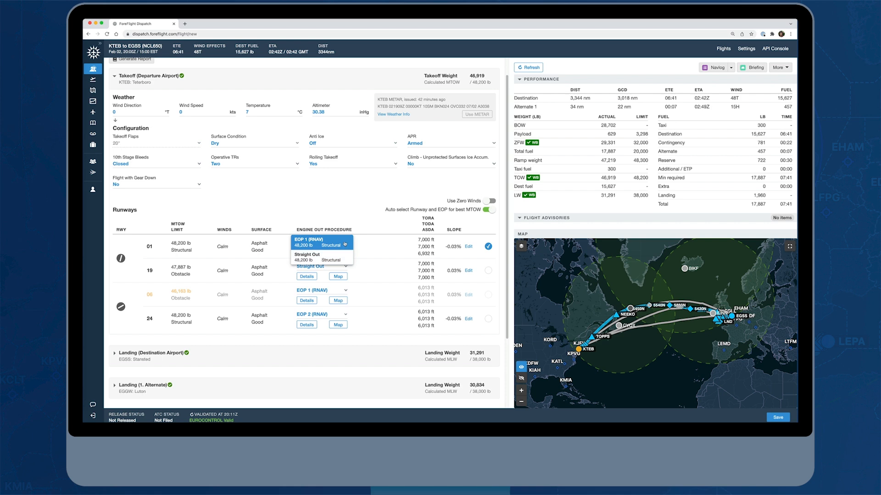
{"action": "left_click", "coordinate": [348, 242]}
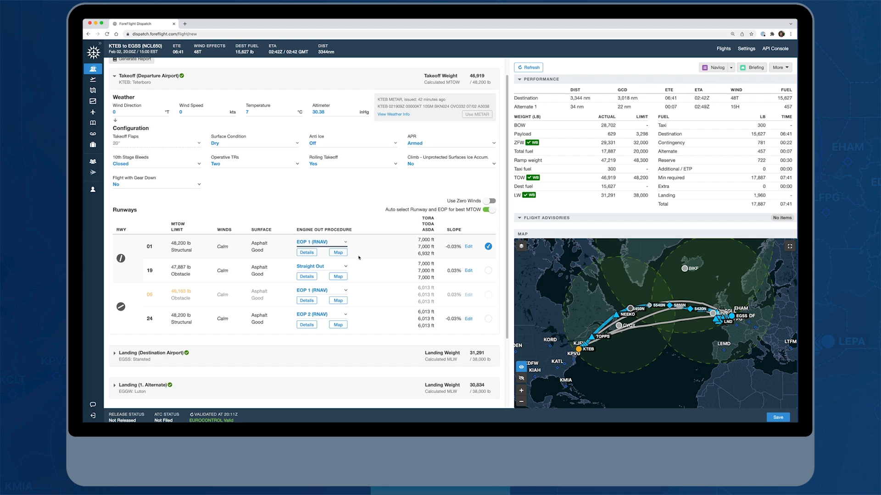
Review the expanded EGSS runway 22 and EGGW runway 25 landing analyses
{"action": "scroll", "coordinate": [359, 257], "scroll_direction": "down", "scroll_amount": 3}
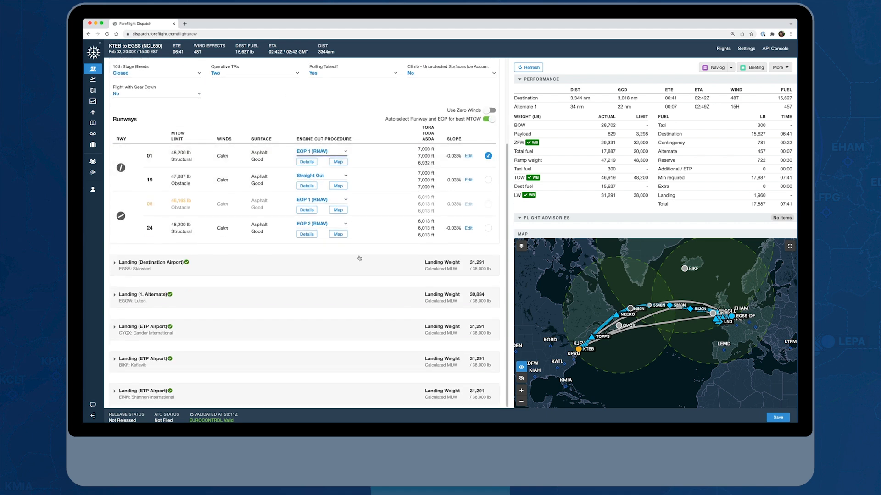
{"action": "left_click", "coordinate": [115, 264]}
{"action": "scroll", "coordinate": [406, 261], "scroll_direction": "down", "scroll_amount": 3}
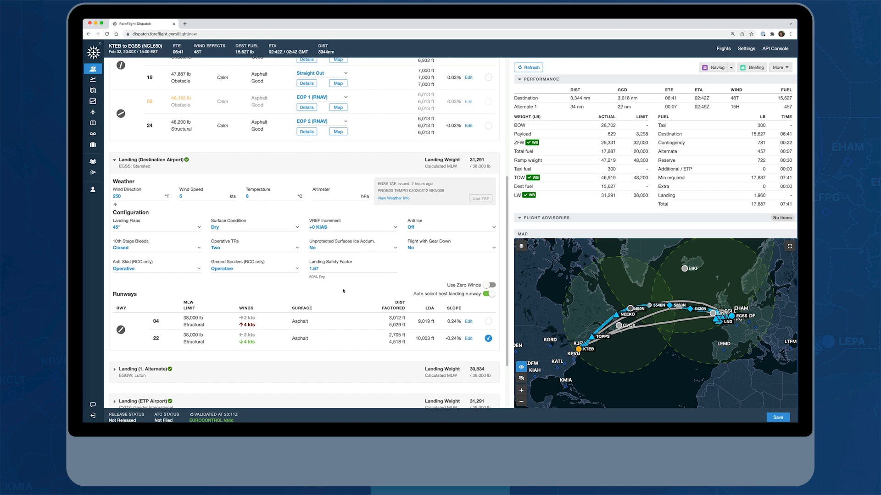
{"action": "scroll", "coordinate": [380, 286], "scroll_direction": "down", "scroll_amount": 1}
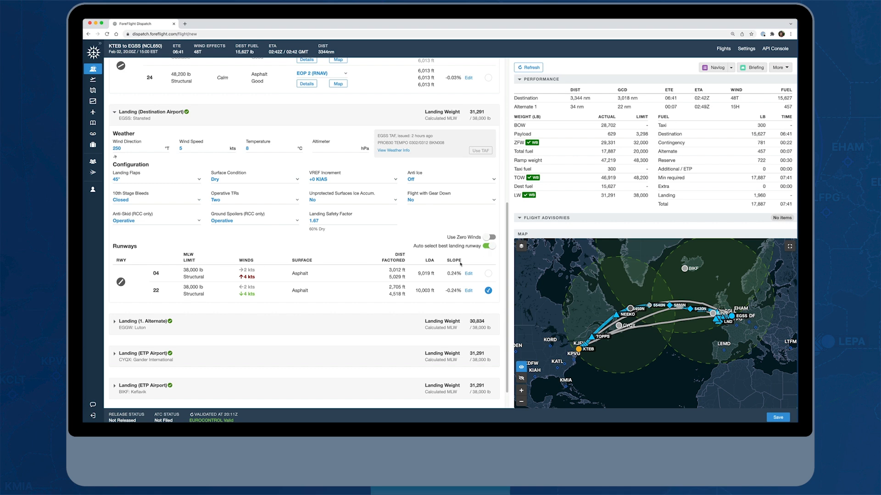
{"action": "left_click", "coordinate": [253, 327]}
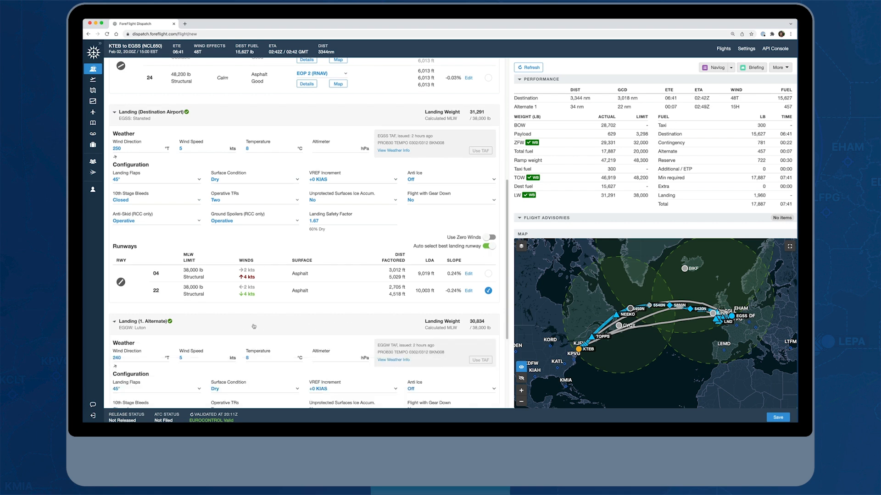
{"action": "scroll", "coordinate": [302, 328], "scroll_direction": "down", "scroll_amount": 5}
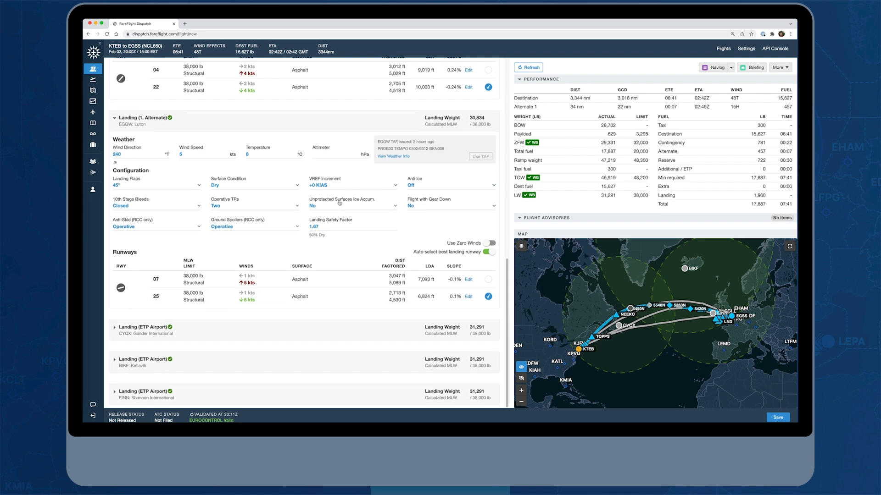
{"action": "scroll", "coordinate": [337, 303], "scroll_direction": "up", "scroll_amount": 10}
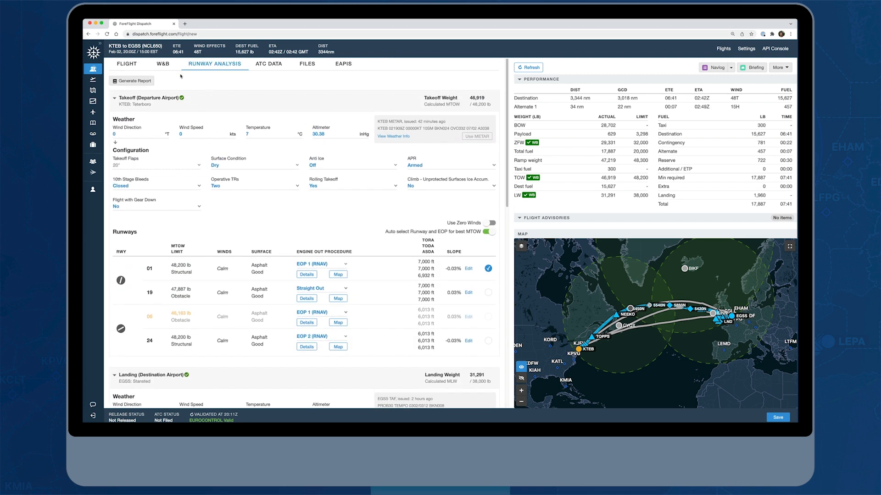
{"action": "left_click", "coordinate": [133, 82]}
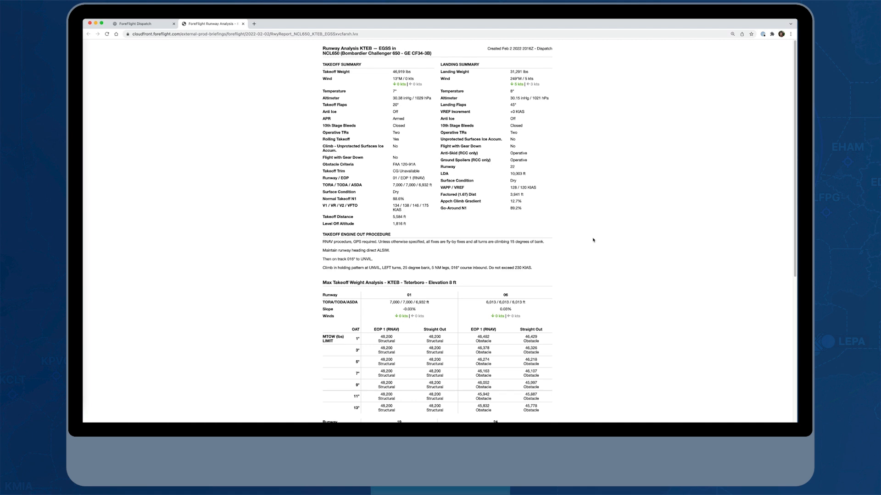
{"action": "scroll", "coordinate": [592, 238], "scroll_direction": "down", "scroll_amount": 1}
{"action": "scroll", "coordinate": [594, 241], "scroll_direction": "down", "scroll_amount": 5}
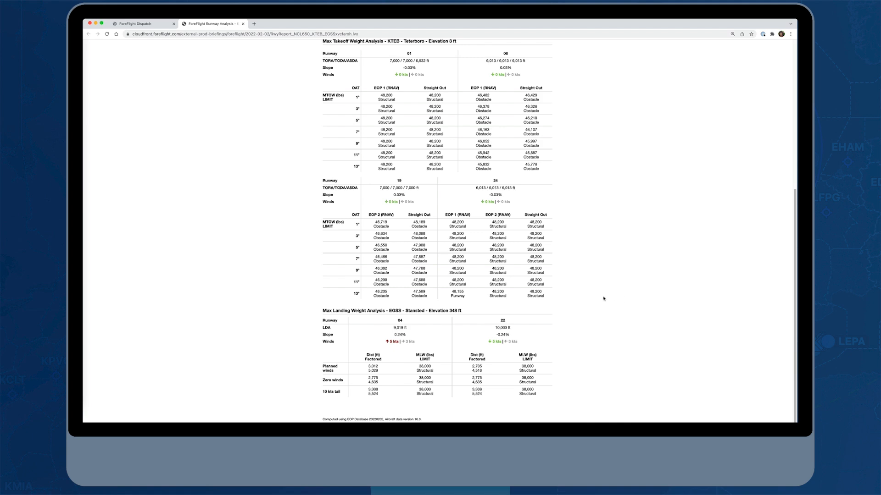
{"action": "scroll", "coordinate": [604, 299], "scroll_direction": "up", "scroll_amount": 5}
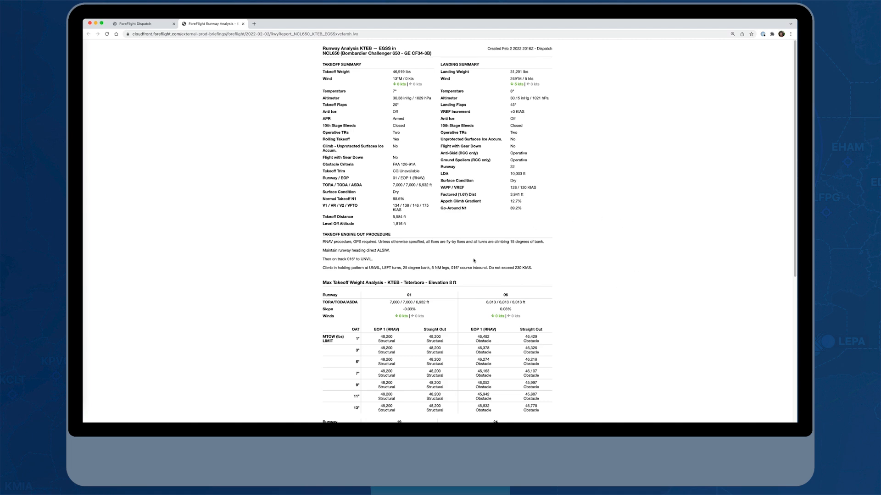
{"action": "left_click", "coordinate": [244, 24]}
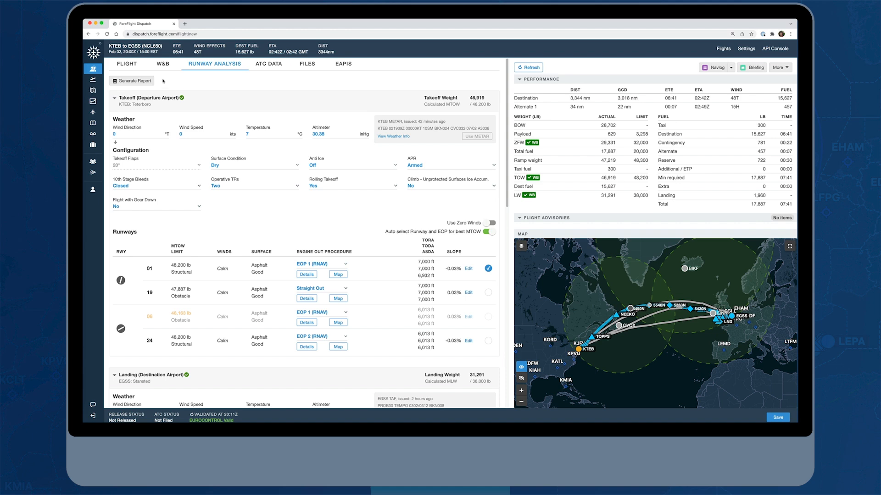
Generate the KTEB–EGSS runway analysis report for the NCL650
{"action": "left_click", "coordinate": [133, 82]}
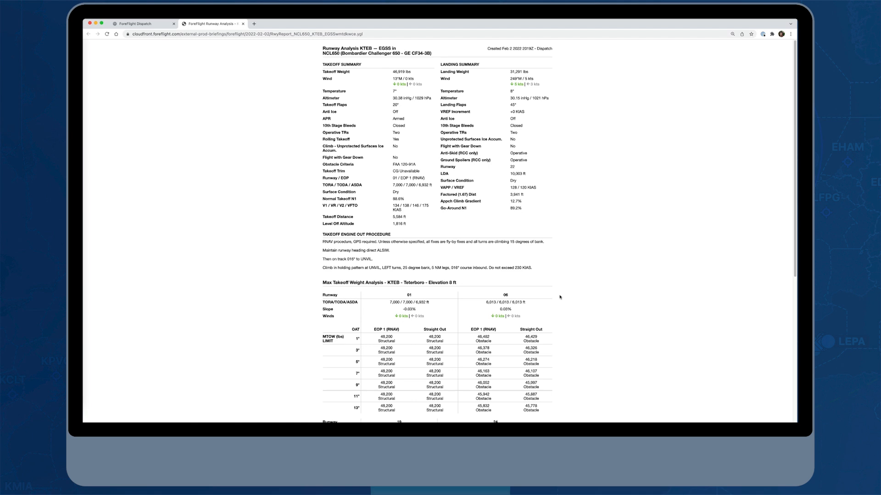
{"action": "scroll", "coordinate": [560, 297], "scroll_direction": "down", "scroll_amount": 3}
{"action": "scroll", "coordinate": [560, 297], "scroll_direction": "down", "scroll_amount": 6}
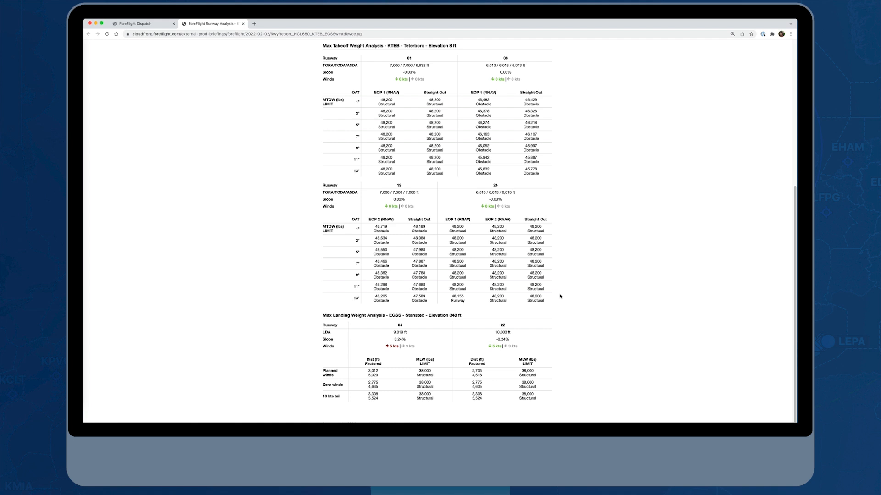
Review the runway report to the end, then close the report tab
{"action": "scroll", "coordinate": [560, 297], "scroll_direction": "down", "scroll_amount": 1}
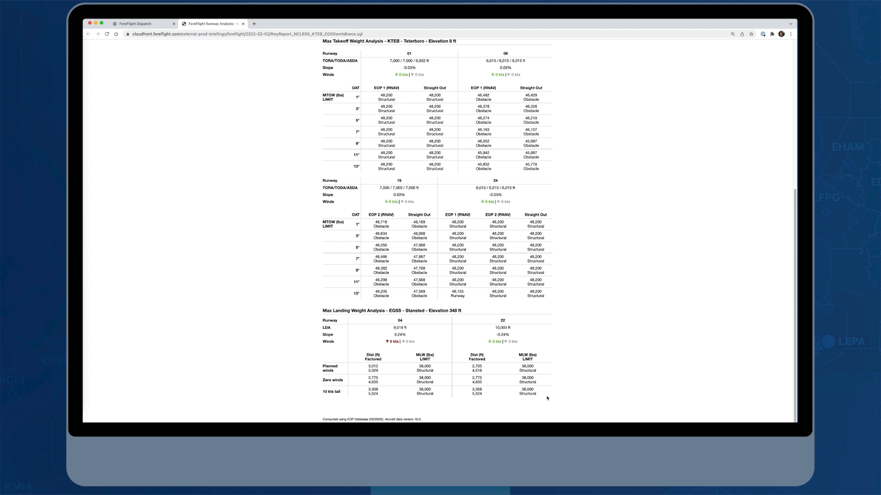
{"action": "scroll", "coordinate": [550, 395], "scroll_direction": "up", "scroll_amount": 1}
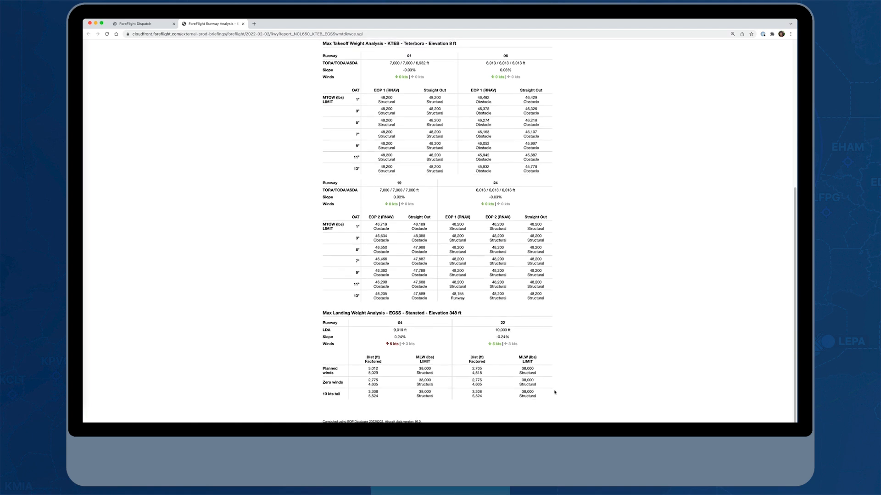
{"action": "scroll", "coordinate": [555, 393], "scroll_direction": "up", "scroll_amount": 10}
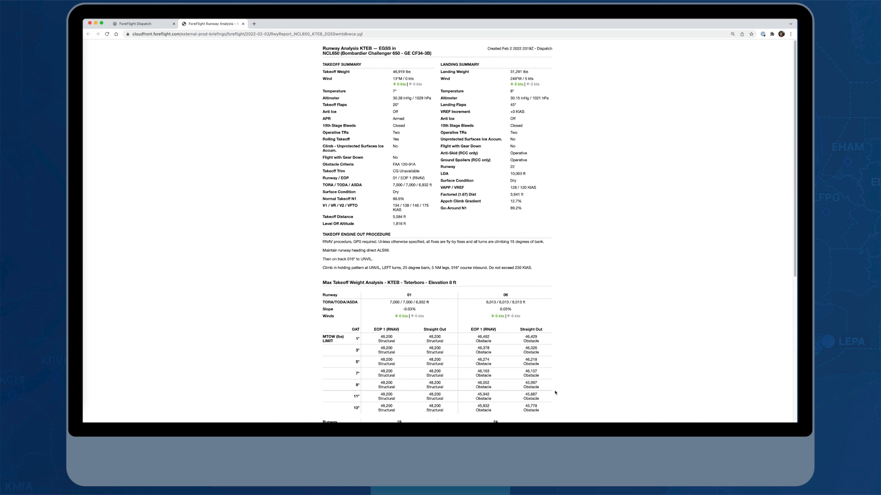
{"action": "left_click", "coordinate": [243, 23]}
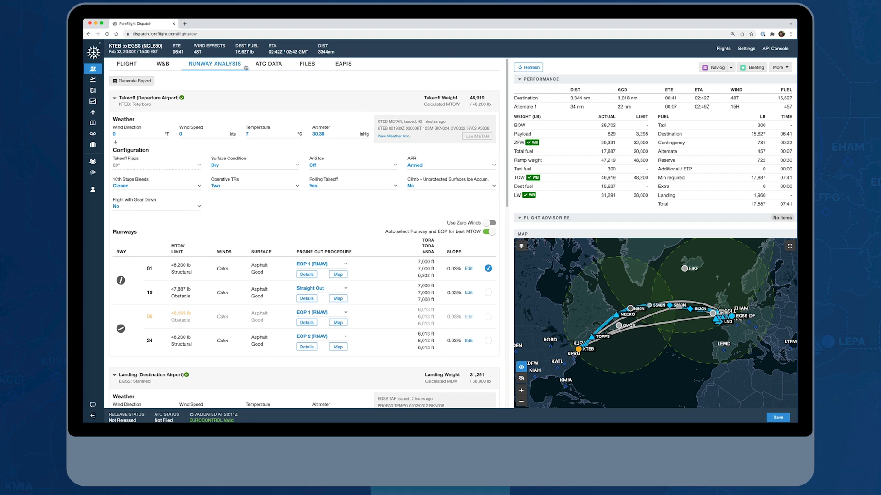
View the flight's ATC data, briefly expanding and collapsing the Other Information fields
{"action": "left_click", "coordinate": [275, 66]}
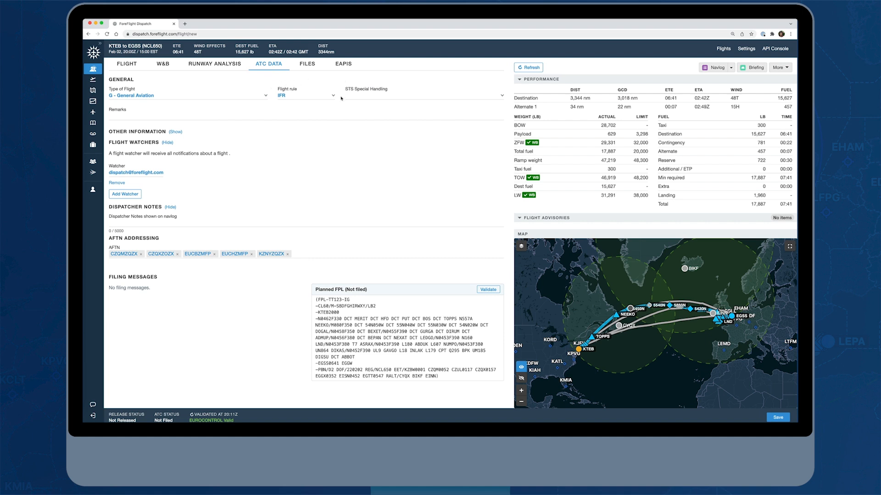
{"action": "left_click", "coordinate": [175, 132]}
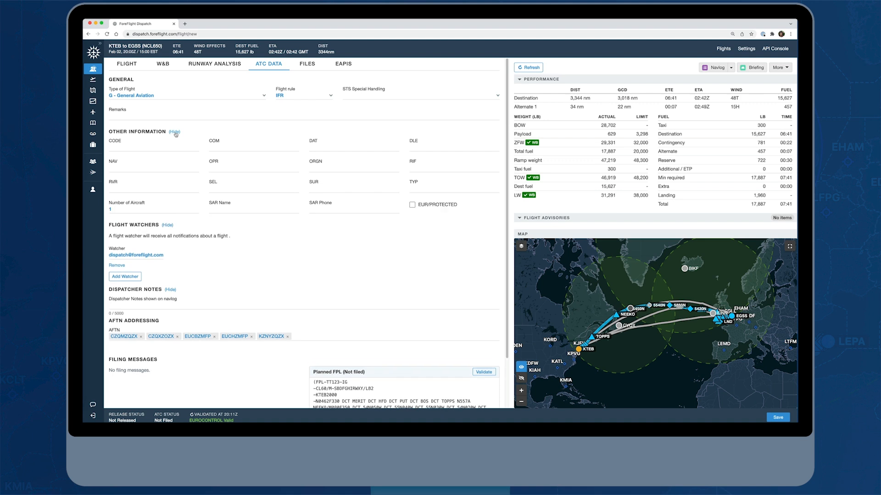
{"action": "left_click", "coordinate": [175, 132]}
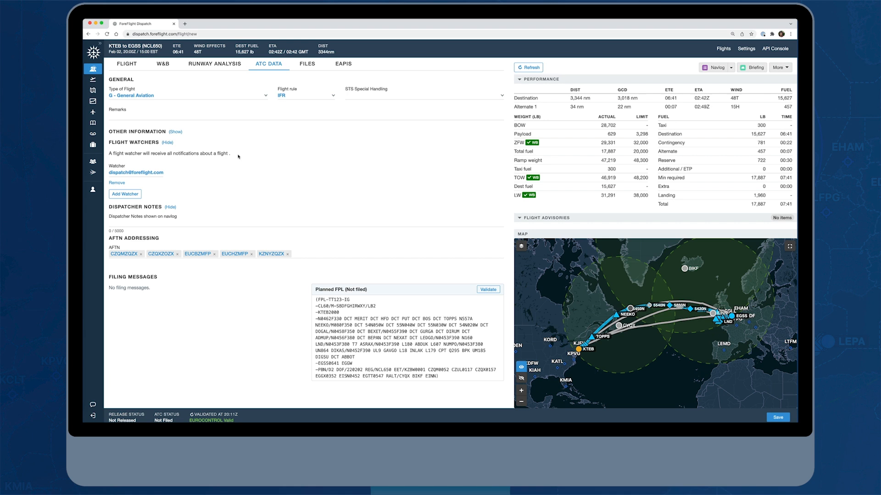
{"action": "left_click", "coordinate": [131, 194]}
{"action": "left_click", "coordinate": [215, 173]}
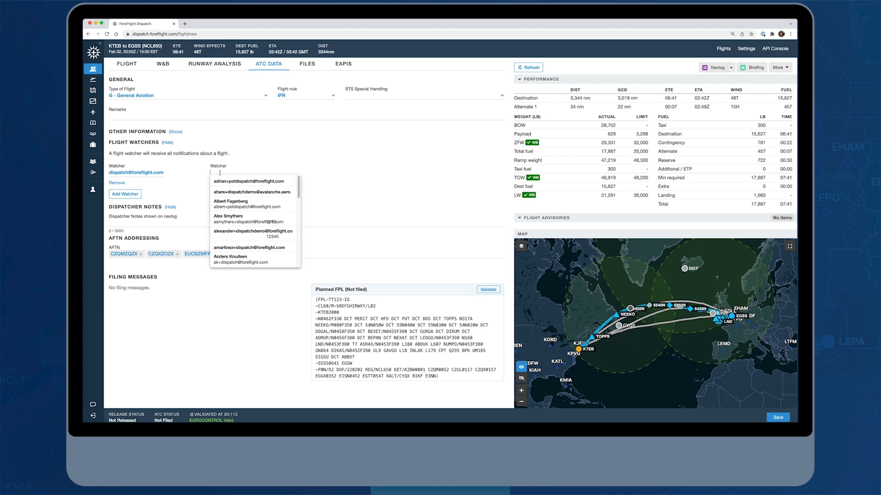
{"action": "left_click", "coordinate": [312, 173]}
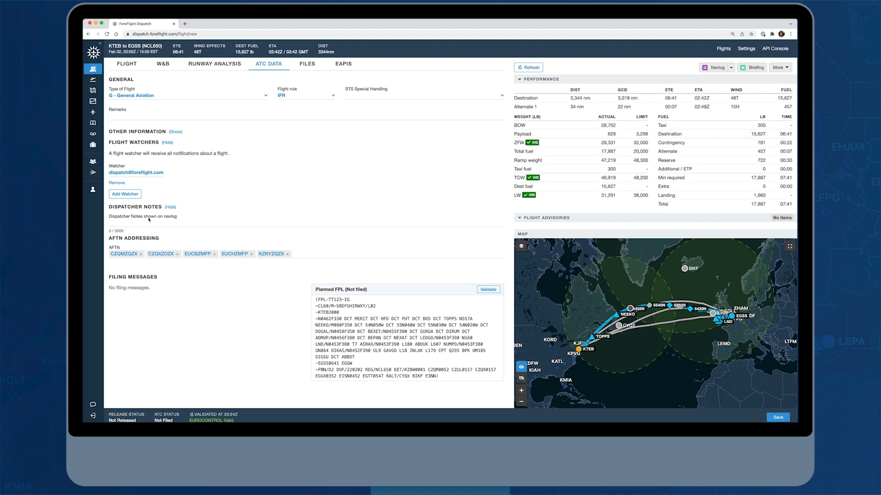
{"action": "left_click", "coordinate": [121, 224]}
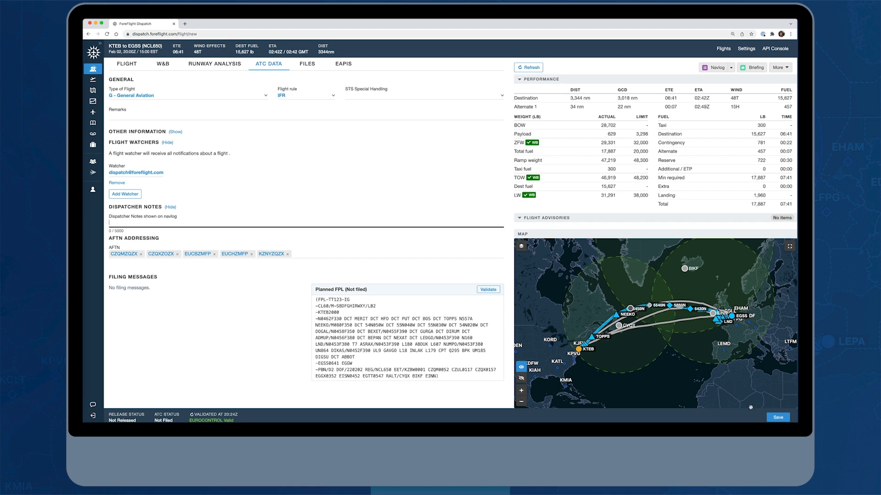
Save the KTEB–EGSS flight so it gets a last-change record and a EUROCONTROL-valid route
{"action": "left_click", "coordinate": [783, 419]}
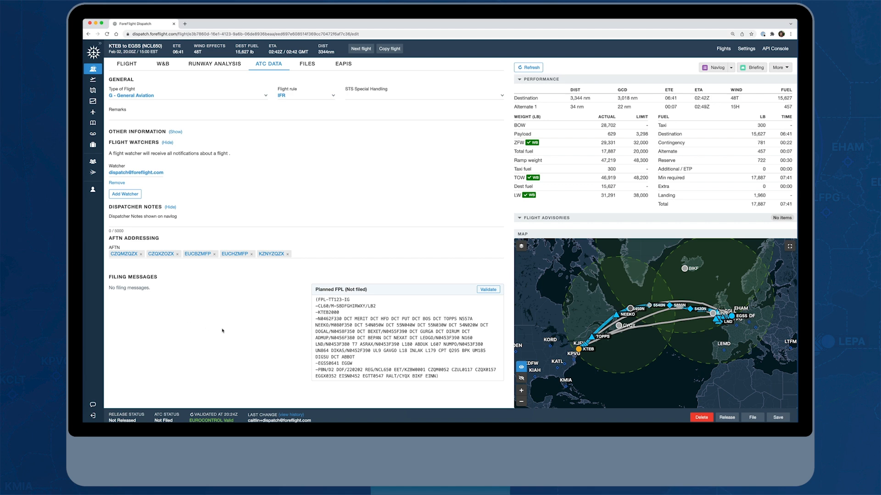
Show the flight's attached files, including the TCDS PDF
{"action": "left_click", "coordinate": [304, 66]}
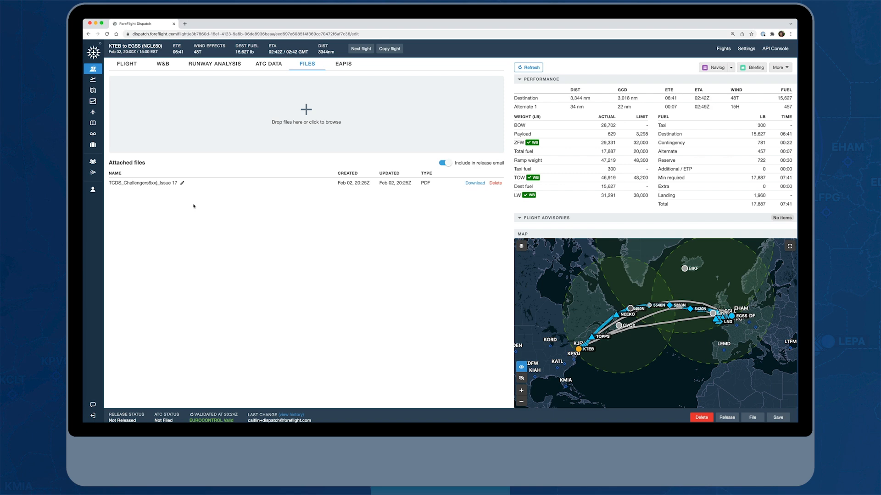
{"action": "left_click", "coordinate": [347, 140]}
{"action": "left_click", "coordinate": [344, 203]}
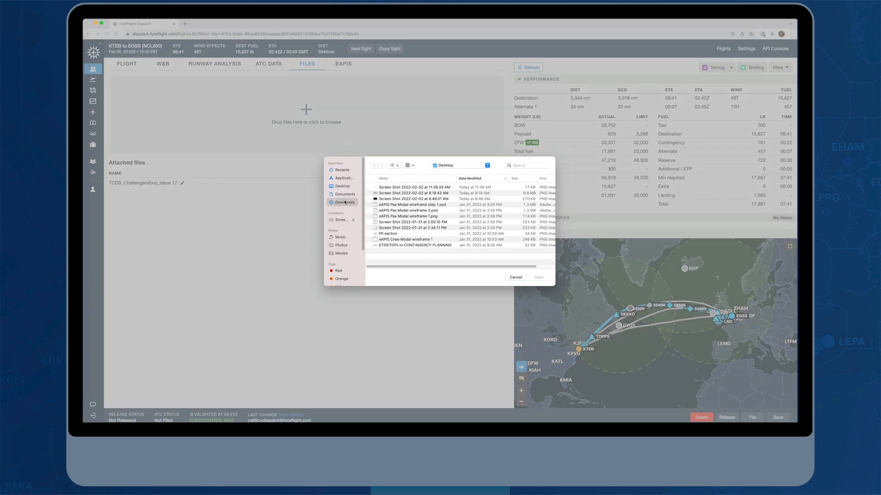
{"action": "scroll", "coordinate": [405, 234], "scroll_direction": "down", "scroll_amount": 3}
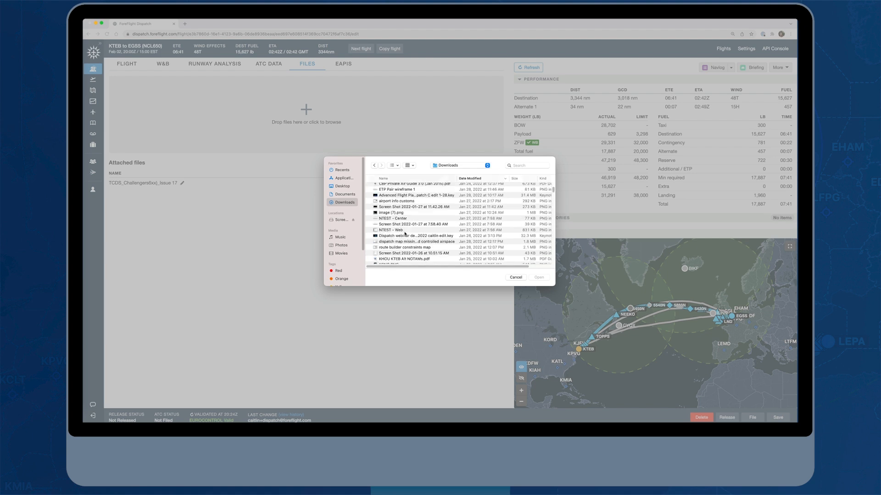
{"action": "left_click", "coordinate": [515, 277]}
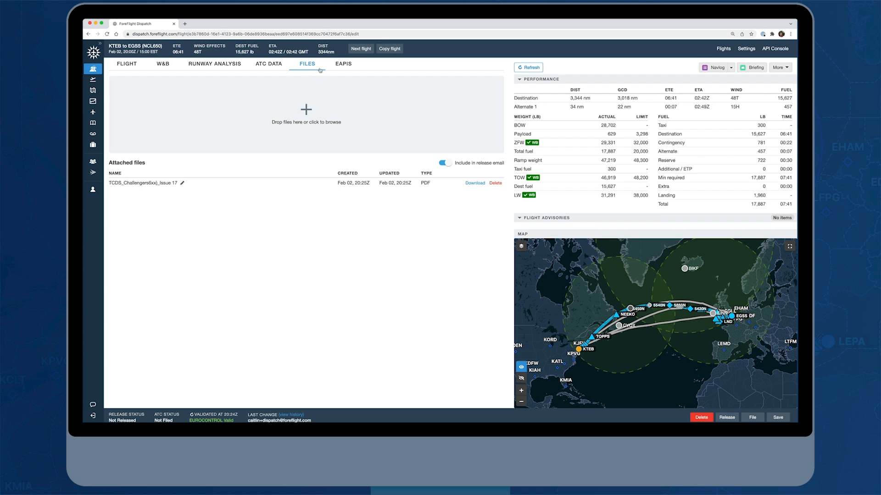
Start the eAPIS declaration with flight type Private
{"action": "left_click", "coordinate": [342, 66]}
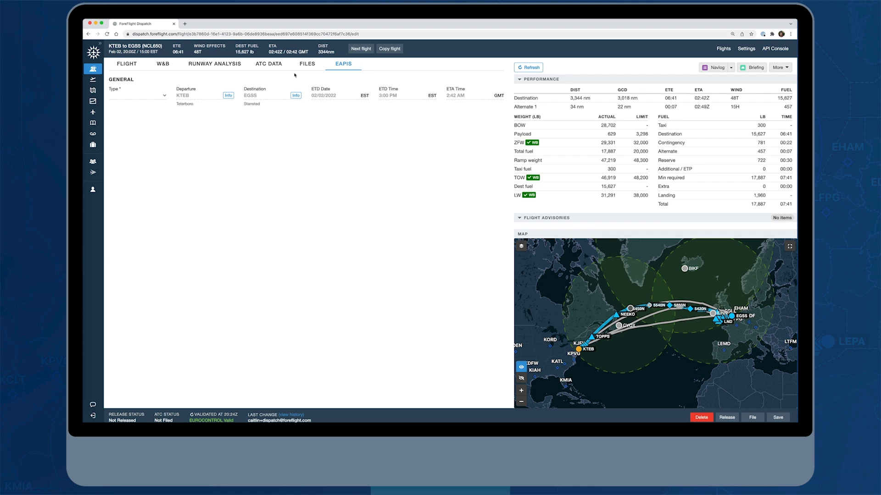
{"action": "left_click", "coordinate": [164, 97]}
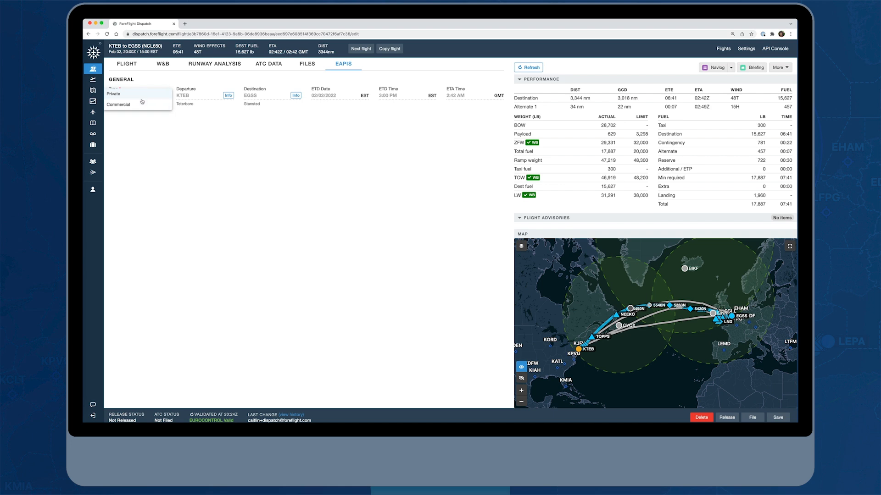
{"action": "left_click", "coordinate": [165, 96]}
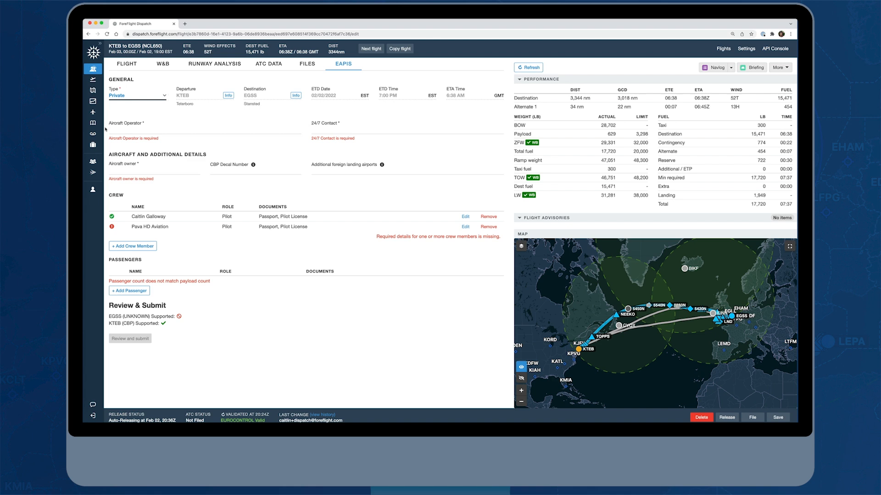
Make Foreflight LLC the eAPIS aircraft operator and owner, and assign a 24/7 contact
{"action": "left_click", "coordinate": [122, 132]}
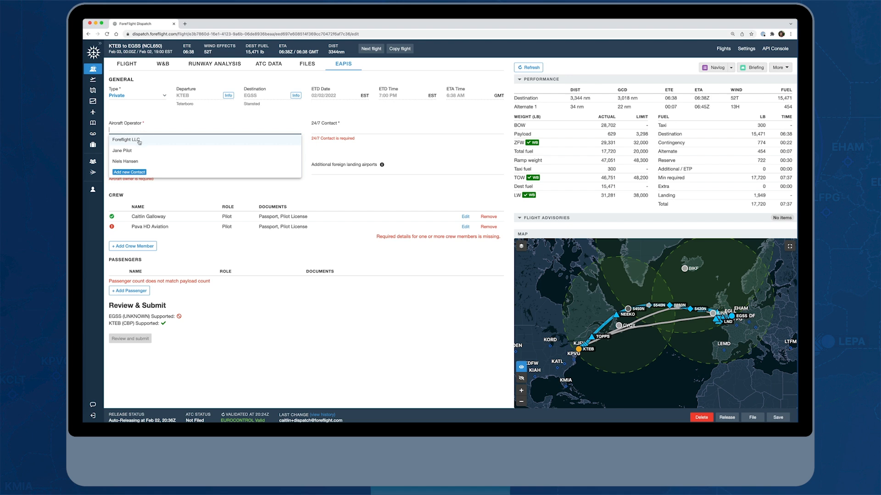
{"action": "left_click", "coordinate": [140, 142]}
{"action": "left_click", "coordinate": [321, 129]}
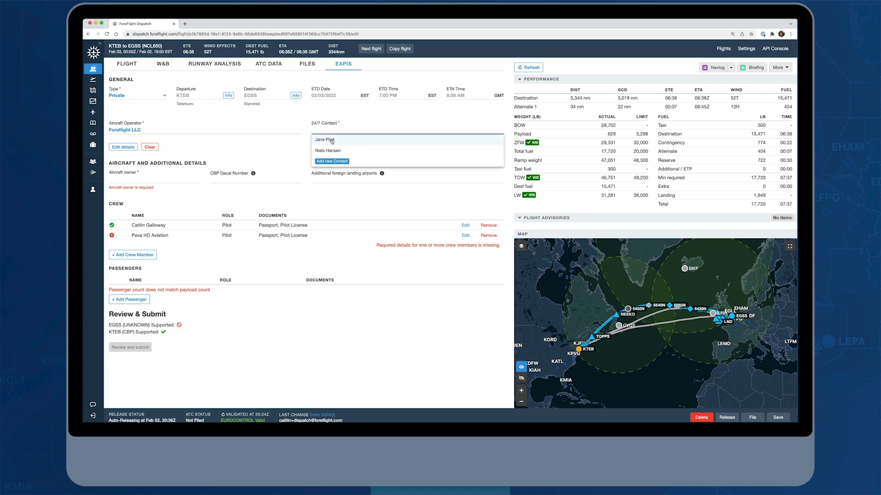
{"action": "left_click", "coordinate": [330, 151]}
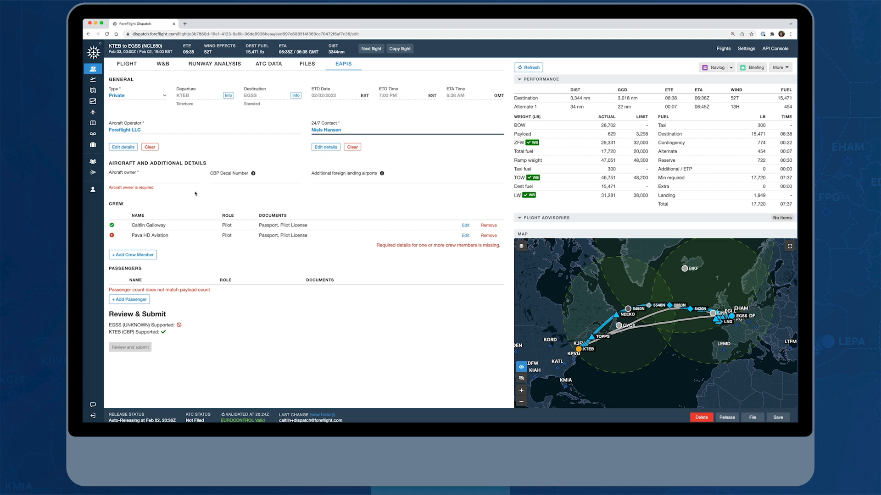
{"action": "left_click", "coordinate": [137, 179]}
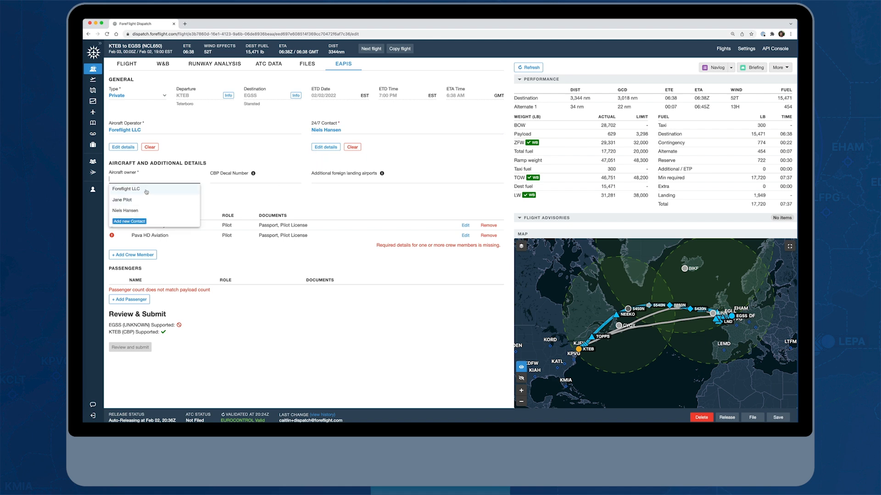
{"action": "left_click", "coordinate": [146, 190]}
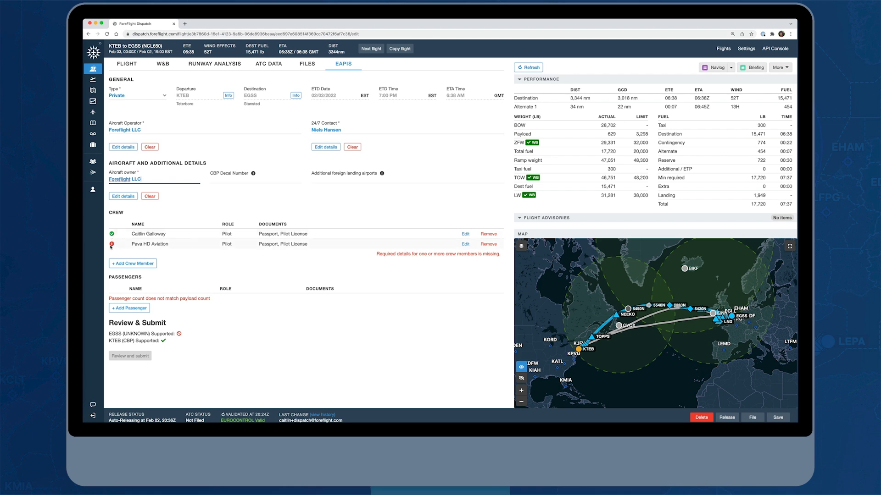
{"action": "mouse_move", "coordinate": [114, 248]}
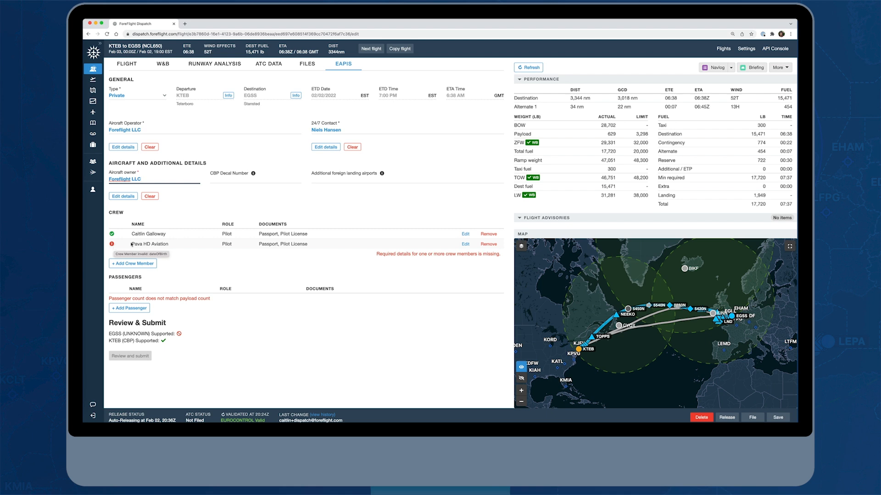
{"action": "left_click", "coordinate": [465, 244]}
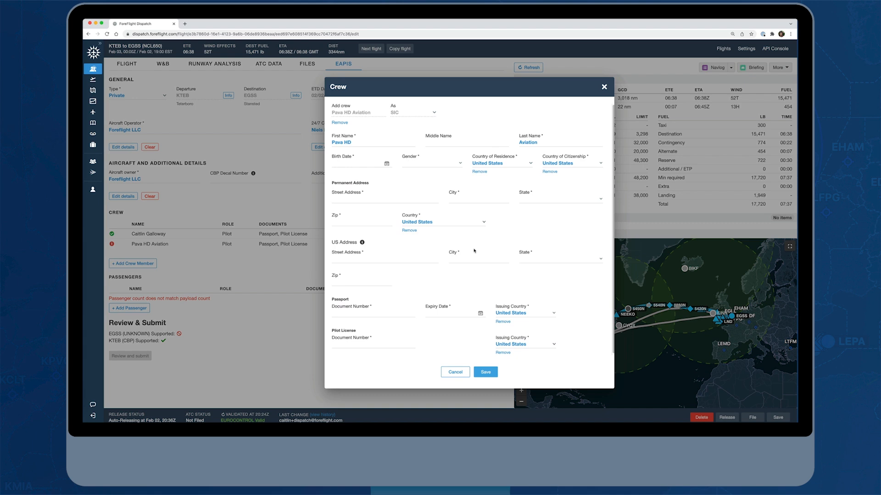
{"action": "left_click", "coordinate": [475, 199]}
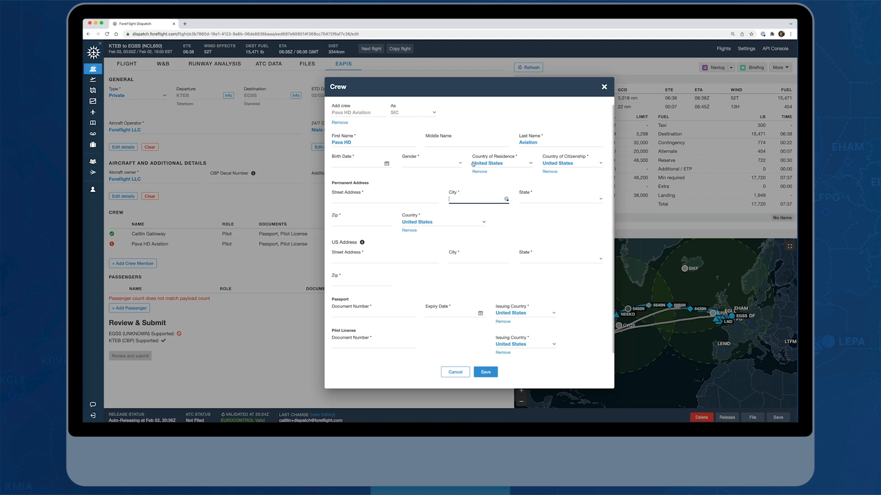
{"action": "left_click", "coordinate": [455, 372]}
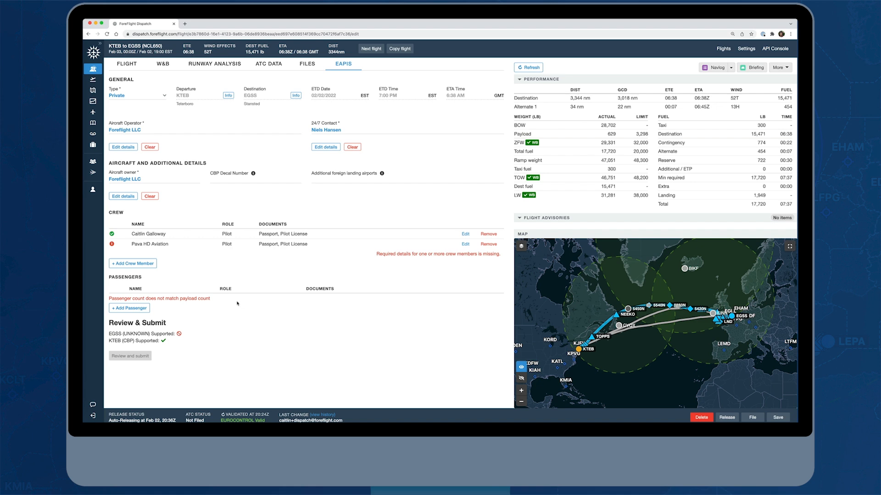
Add a saved contact as the first passenger with a Houston, Texas address and save
{"action": "left_click", "coordinate": [138, 310]}
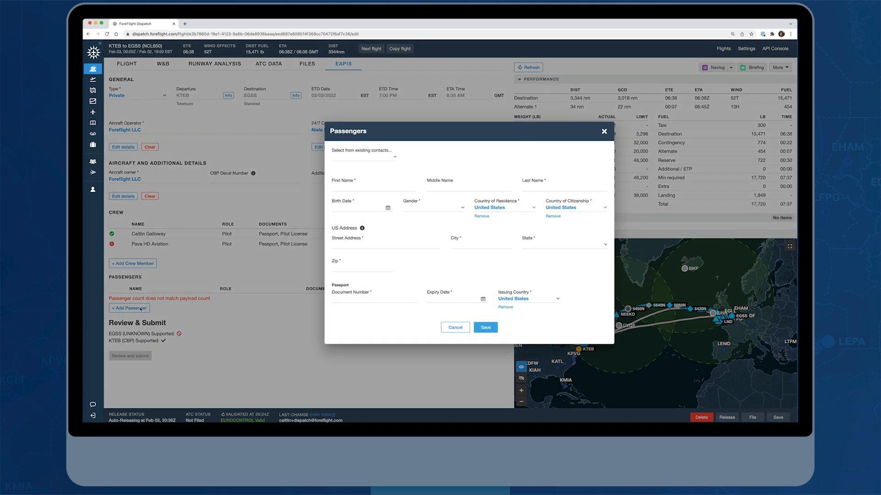
{"action": "left_click", "coordinate": [394, 156]}
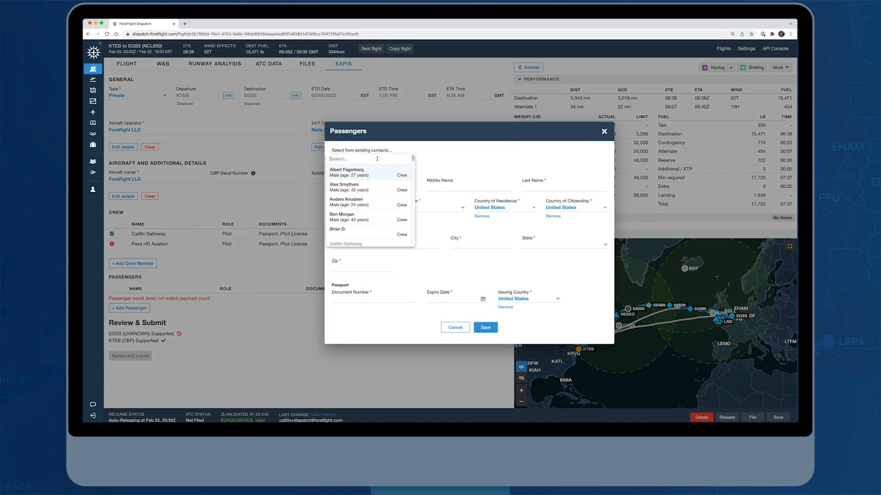
{"action": "left_click", "coordinate": [366, 202]}
{"action": "left_click", "coordinate": [360, 246]}
{"action": "type", "text": "2323 S Shepherd Dr"}
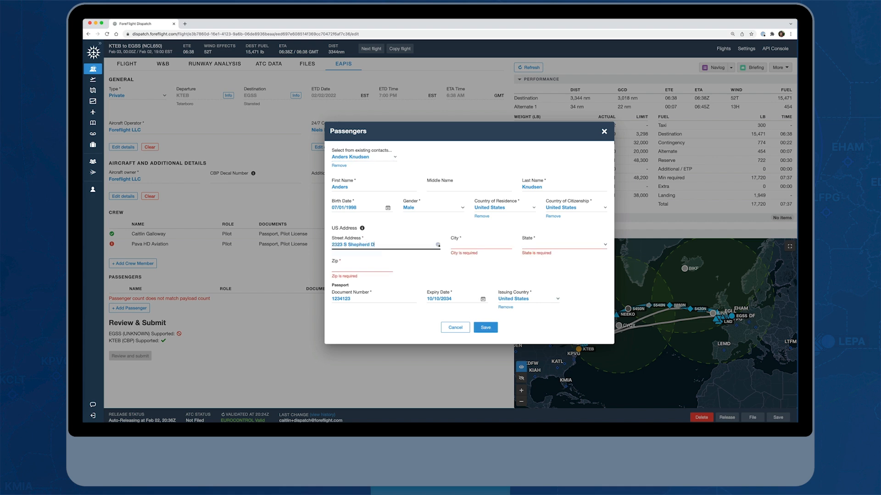
{"action": "key", "text": "Tab"}
{"action": "type", "text": "Houston"}
{"action": "key", "text": "Tab"}
{"action": "type", "text": "Texas"}
{"action": "key", "text": "Tab"}
{"action": "type", "text": "77019"}
{"action": "left_click", "coordinate": [485, 329]}
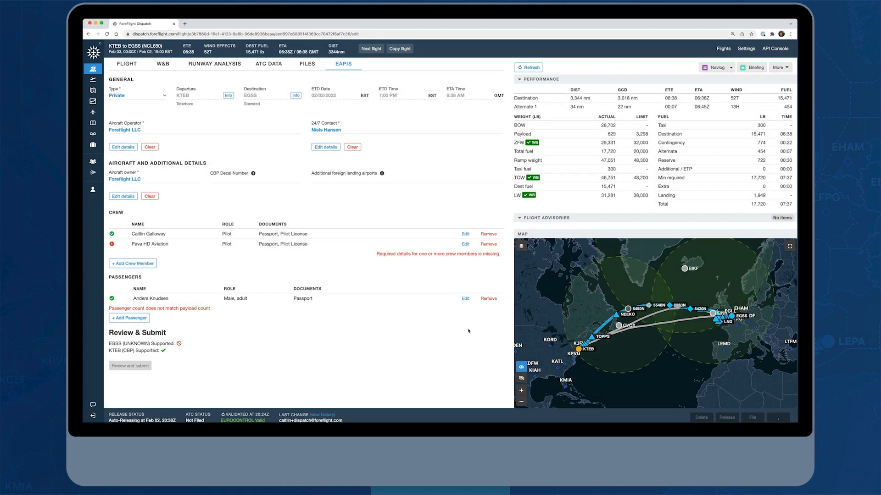
Add a second passenger from contacts, entering their birth date and Female gender
{"action": "left_click", "coordinate": [138, 320]}
{"action": "left_click", "coordinate": [394, 157]}
{"action": "type", "text": "Jane"}
{"action": "left_click", "coordinate": [389, 168]}
{"action": "left_click", "coordinate": [359, 208]}
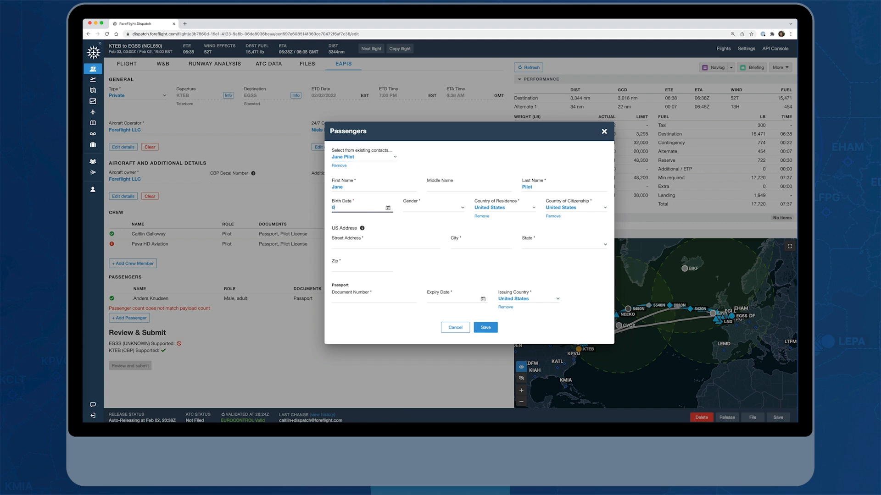
{"action": "type", "text": "02/12/1990"}
{"action": "key", "text": "Tab"}
{"action": "key", "text": "f"}
{"action": "key", "text": "Tab"}
Enter the second passenger's Houston, Texas address and passport number
{"action": "type", "text": "2323 S Shepherd Dr"}
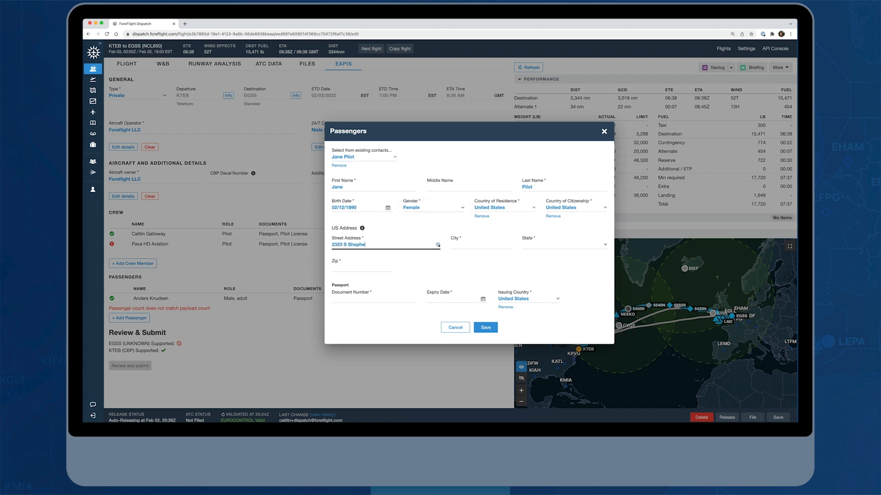
{"action": "key", "text": "Tab"}
{"action": "type", "text": "Houston"}
{"action": "key", "text": "Tab"}
{"action": "type", "text": "Texas"}
{"action": "key", "text": "Tab"}
{"action": "type", "text": "77019"}
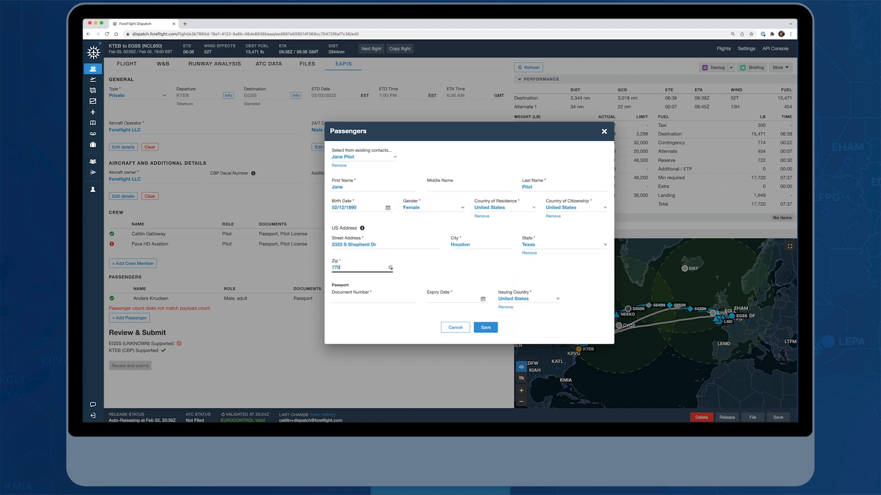
{"action": "left_click", "coordinate": [342, 298]}
{"action": "type", "text": "12345769"}
{"action": "key", "text": "Tab"}
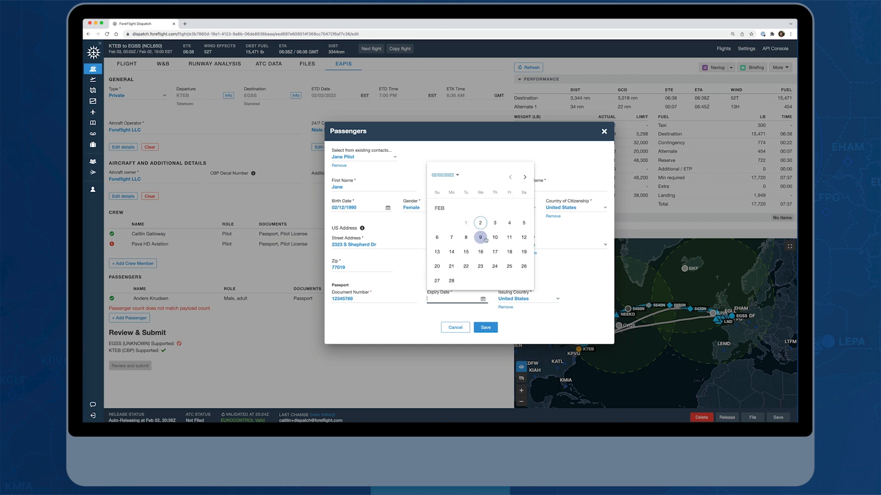
Save the second passenger with passport expiry 02/12/2030, then set the second pilot's birth date and Male gender
{"action": "type", "text": "02/12/2030"}
{"action": "left_click", "coordinate": [486, 328]}
{"action": "left_click", "coordinate": [466, 244]}
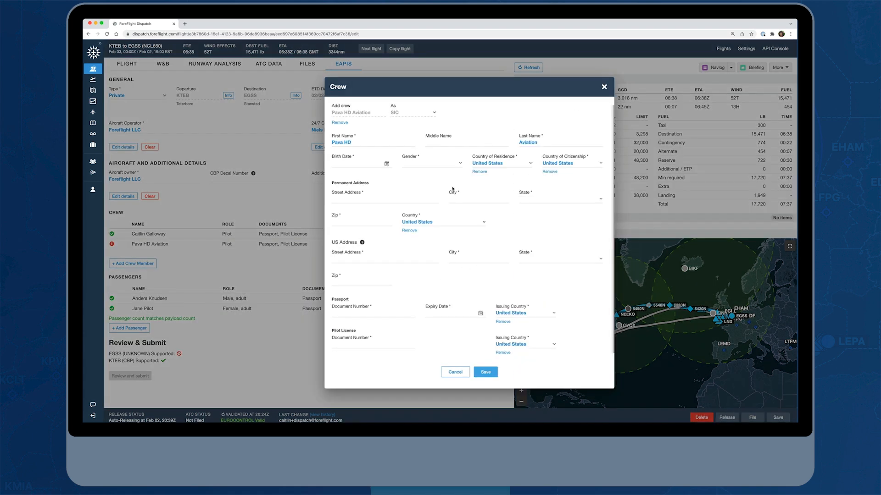
{"action": "left_click", "coordinate": [387, 165]}
{"action": "left_click", "coordinate": [349, 181]}
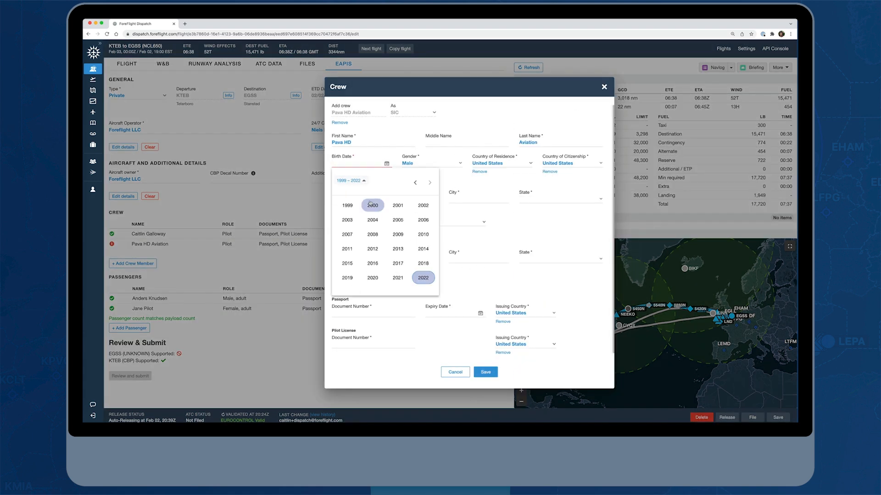
{"action": "left_click", "coordinate": [415, 183]}
{"action": "left_click", "coordinate": [374, 248]}
{"action": "left_click", "coordinate": [397, 221]}
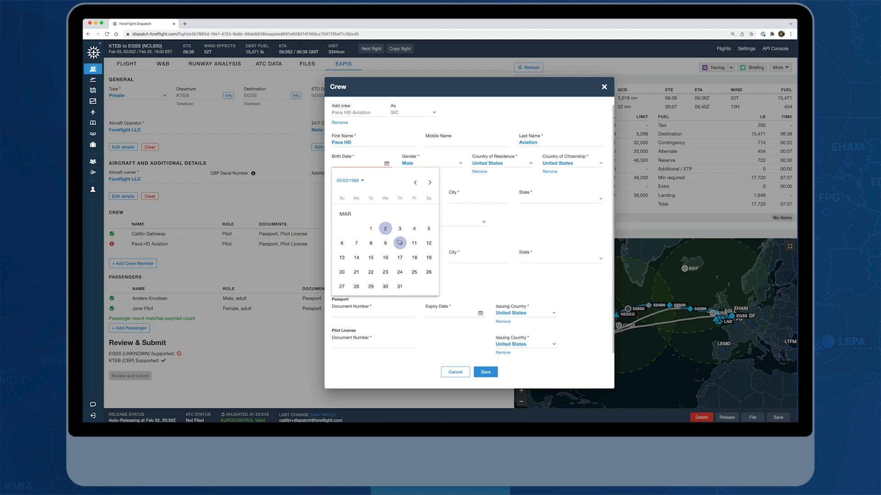
{"action": "left_click", "coordinate": [385, 258]}
Enter the second pilot's permanent and US addresses in Houston, Texas, plus passport number
{"action": "left_click", "coordinate": [384, 201]}
{"action": "type", "text": "2323 S Shepherd Dr"}
{"action": "key", "text": "Tab"}
{"action": "type", "text": "Houston"}
{"action": "key", "text": "Tab"}
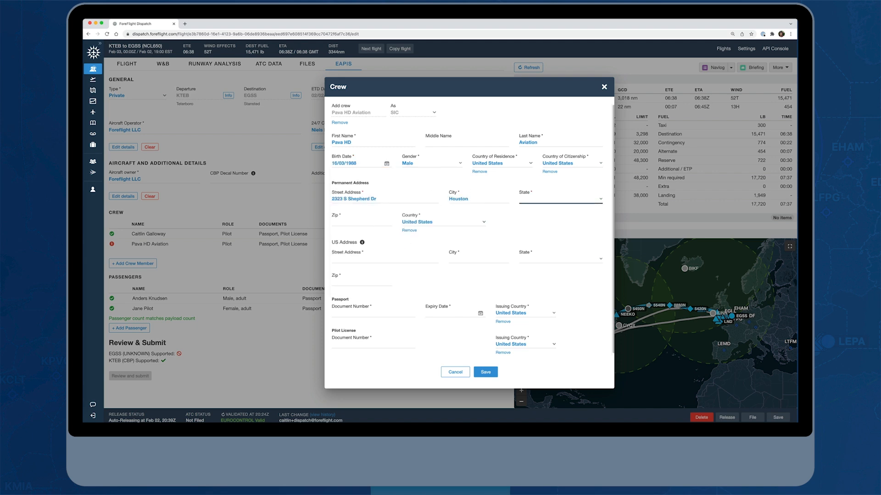
{"action": "type", "text": "Texas"}
{"action": "key", "text": "Tab"}
{"action": "type", "text": "77019"}
{"action": "key", "text": "Tab"}
{"action": "type", "text": "2323 S Shepherd Dr"}
{"action": "key", "text": "Tab"}
{"action": "type", "text": "Houston"}
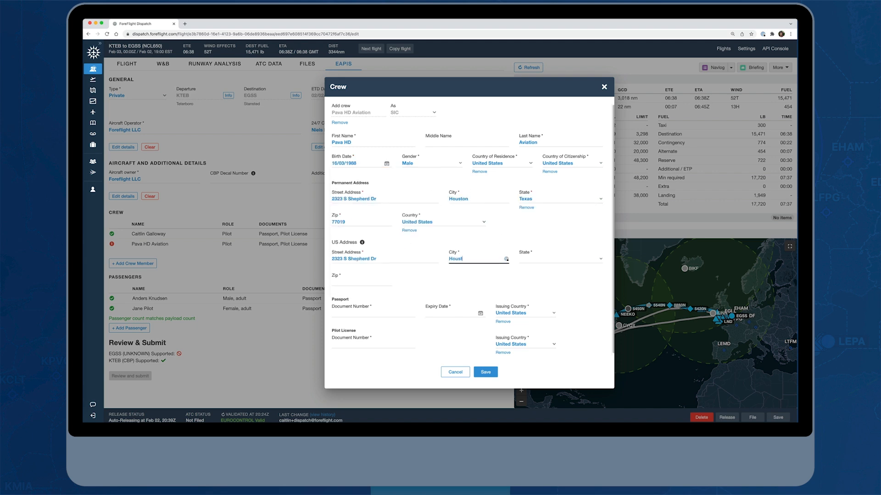
{"action": "key", "text": "Tab"}
{"action": "type", "text": "Texas"}
{"action": "key", "text": "Tab"}
{"action": "type", "text": "77019"}
{"action": "key", "text": "Tab"}
{"action": "type", "text": "12345678"}
{"action": "key", "text": "Tab"}
Set the pilot's passport expiry to June 2039, enter the pilot licence number, and save
{"action": "left_click", "coordinate": [437, 189]}
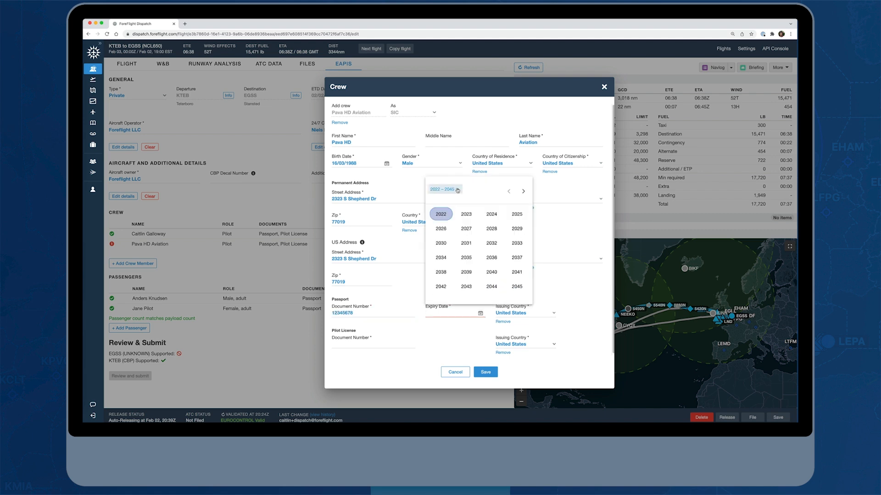
{"action": "left_click", "coordinate": [467, 272]}
{"action": "left_click", "coordinate": [466, 243]}
{"action": "left_click", "coordinate": [373, 344]}
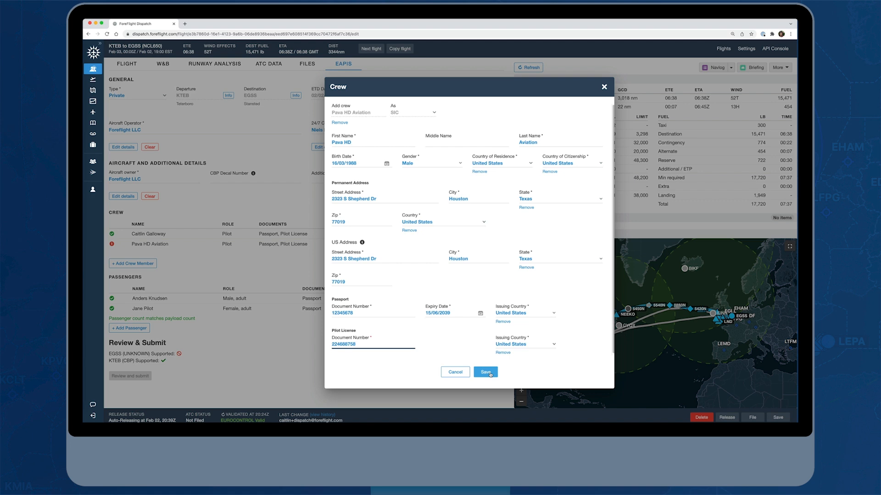
{"action": "left_click", "coordinate": [489, 374]}
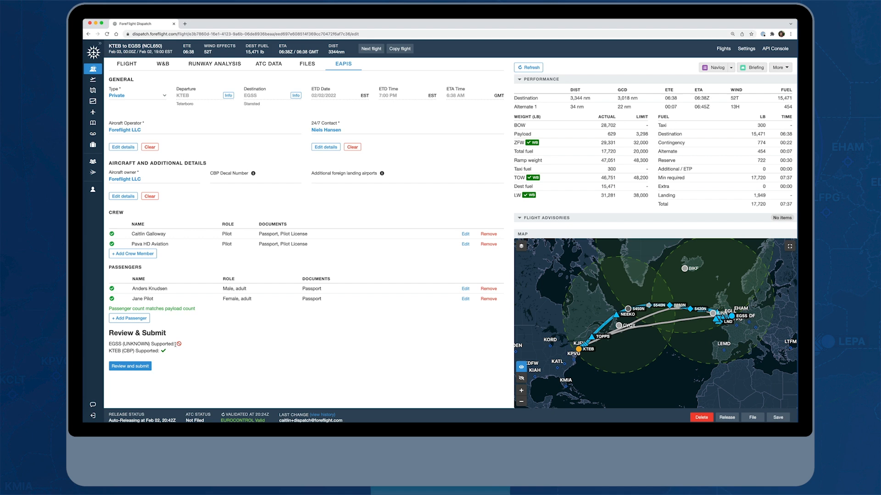
Preview the eAPIS manifest and scroll through its departure, aircraft, crew and passenger details
{"action": "left_click", "coordinate": [130, 367]}
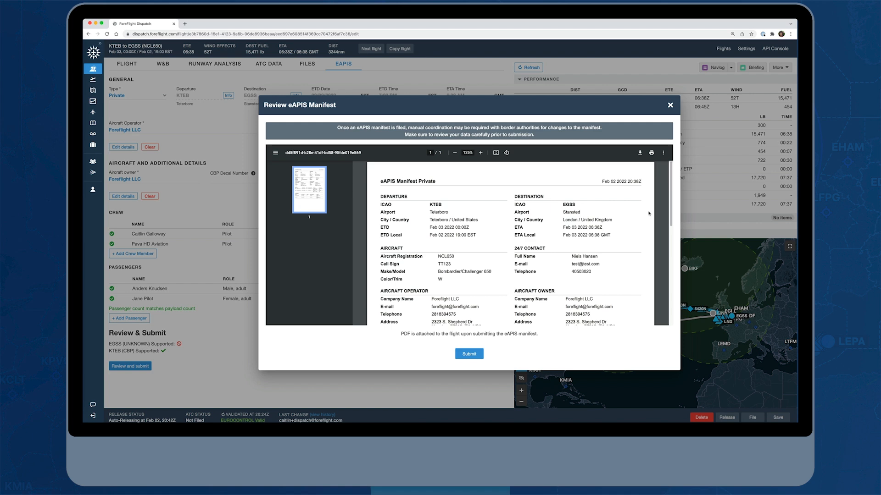
{"action": "scroll", "coordinate": [648, 213], "scroll_direction": "down", "scroll_amount": 3}
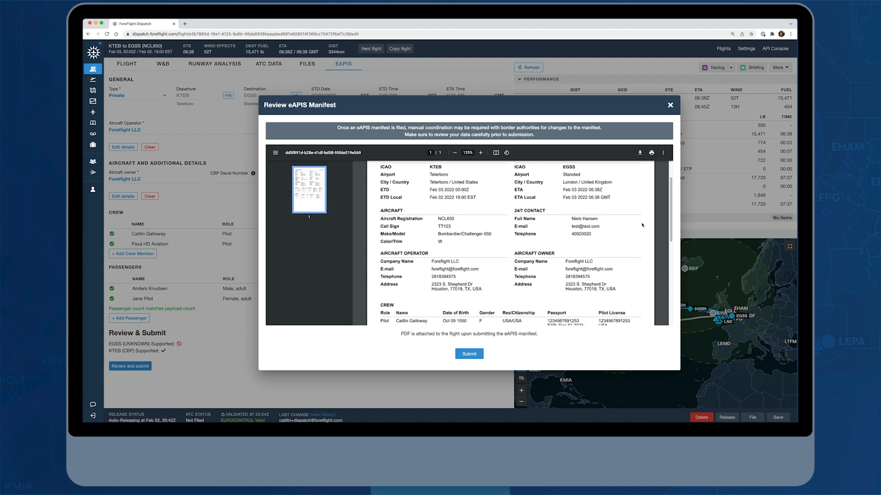
{"action": "scroll", "coordinate": [642, 225], "scroll_direction": "down", "scroll_amount": 3}
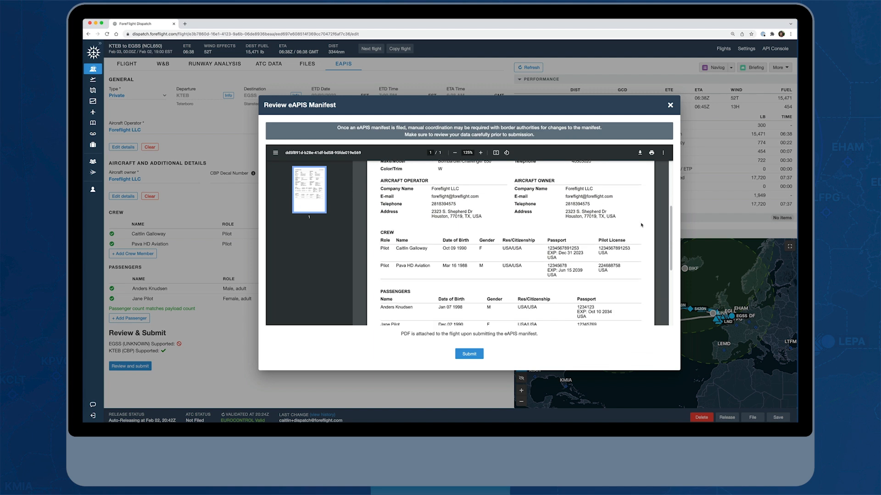
{"action": "scroll", "coordinate": [641, 225], "scroll_direction": "down", "scroll_amount": 2}
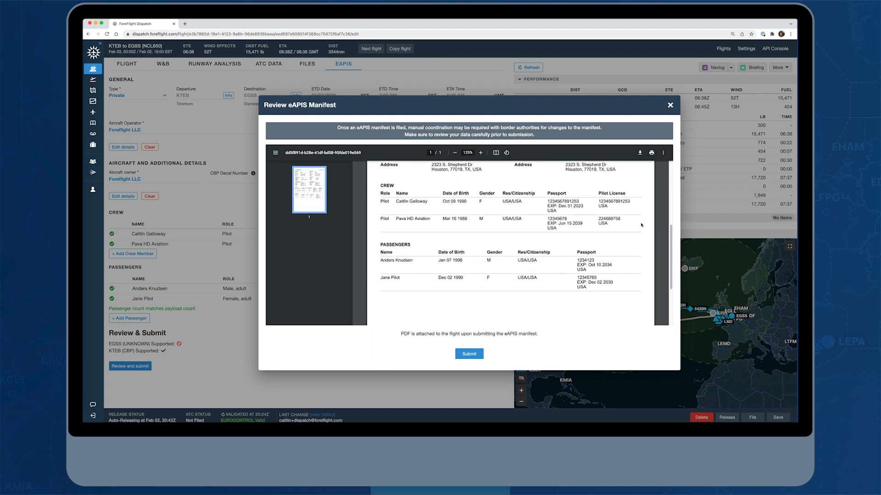
{"action": "scroll", "coordinate": [641, 225], "scroll_direction": "down", "scroll_amount": 4}
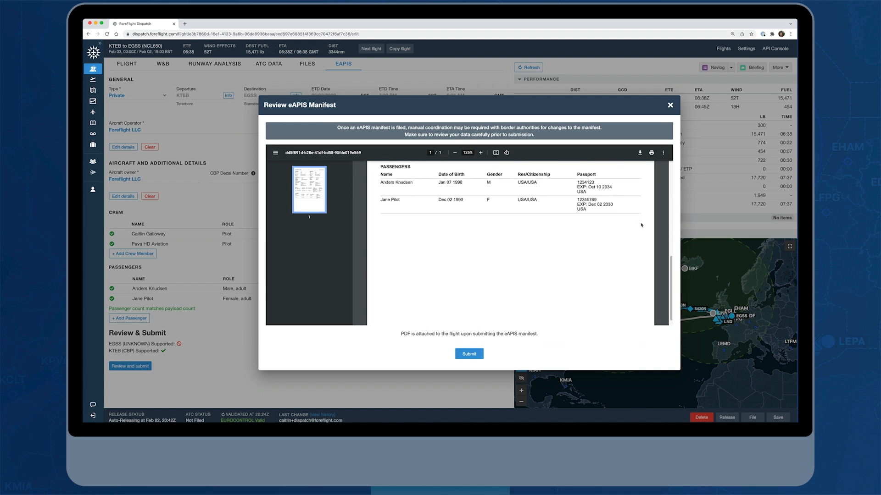
{"action": "scroll", "coordinate": [641, 225], "scroll_direction": "down", "scroll_amount": 1}
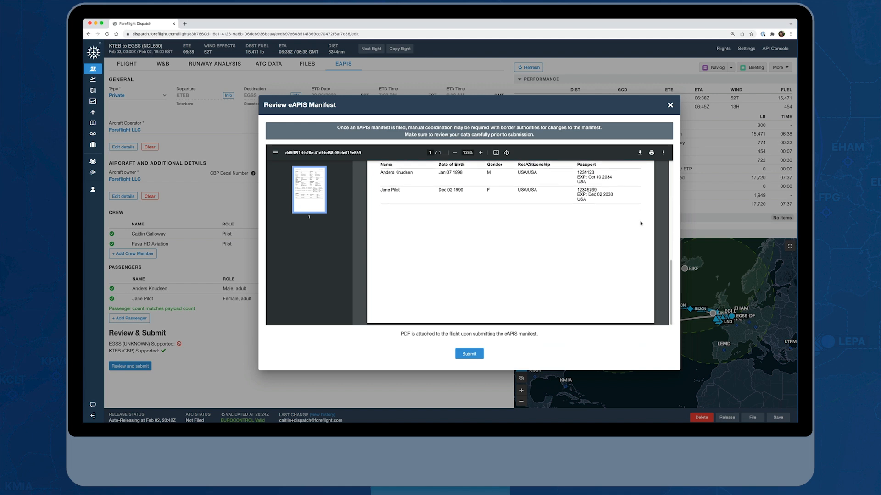
{"action": "scroll", "coordinate": [642, 223], "scroll_direction": "up", "scroll_amount": 6}
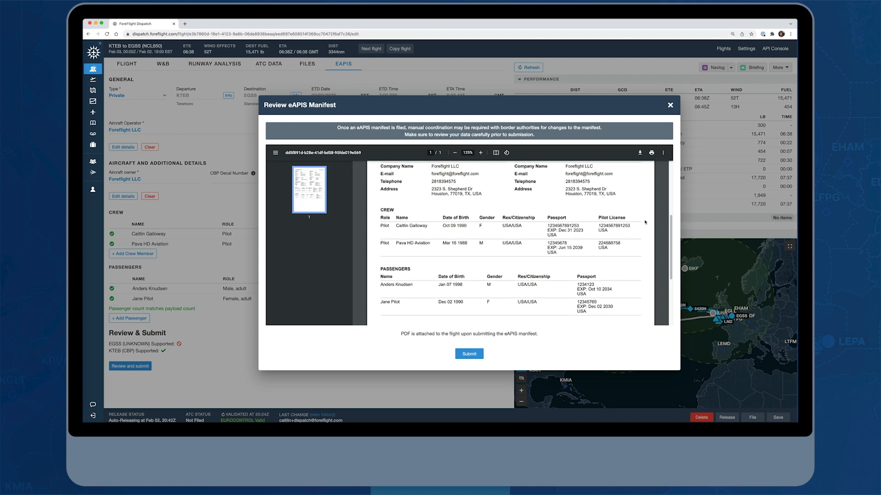
{"action": "scroll", "coordinate": [644, 222], "scroll_direction": "up", "scroll_amount": 7}
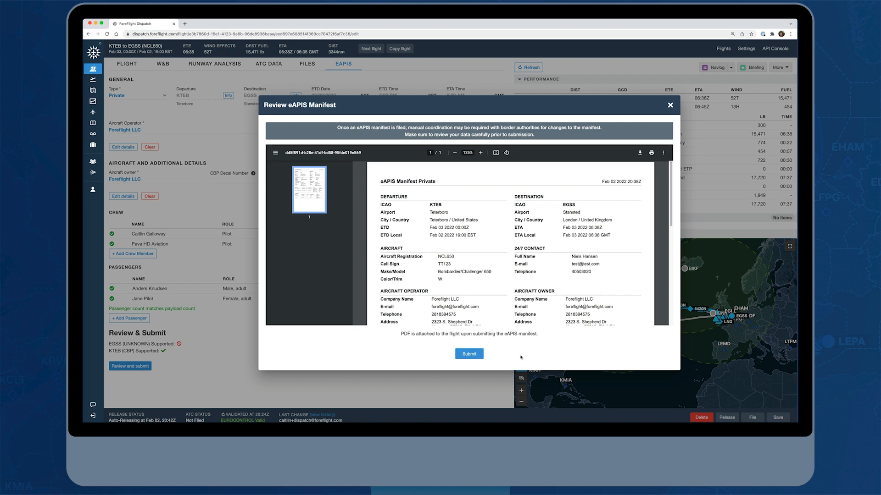
Close the manifest preview without submitting, then collapse and re-expand Flight Advisories
{"action": "left_click", "coordinate": [670, 105]}
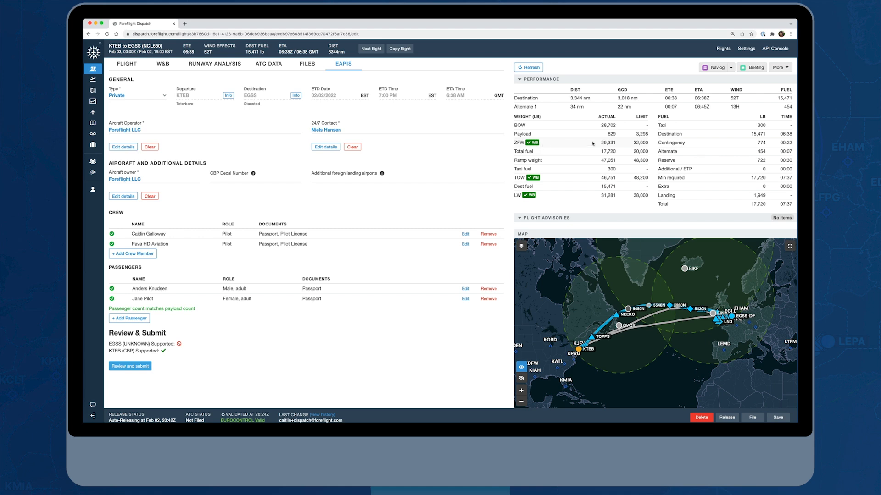
{"action": "left_click", "coordinate": [519, 220]}
{"action": "left_click", "coordinate": [520, 220]}
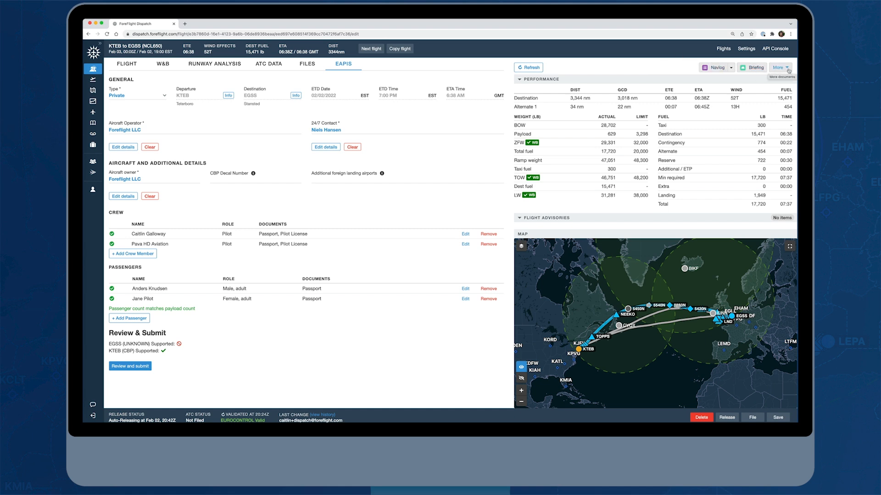
Check the navlog template list and generate the flight briefing
{"action": "left_click", "coordinate": [732, 68]}
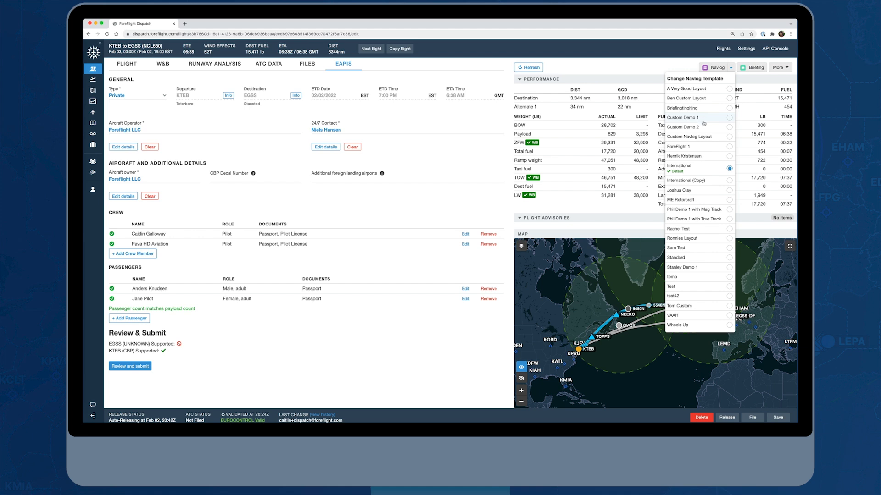
{"action": "left_click", "coordinate": [731, 69]}
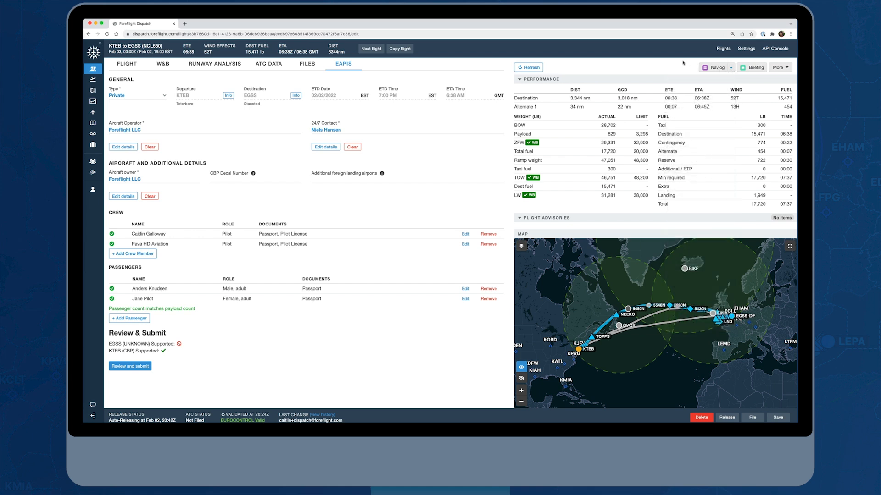
{"action": "left_click", "coordinate": [752, 68]}
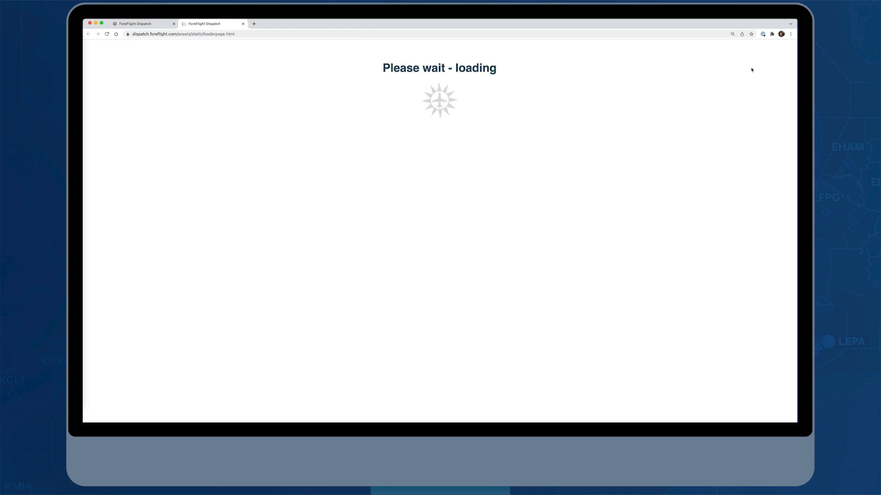
Back on the flight page, generate an additional report from the More menu
{"action": "left_click", "coordinate": [137, 23]}
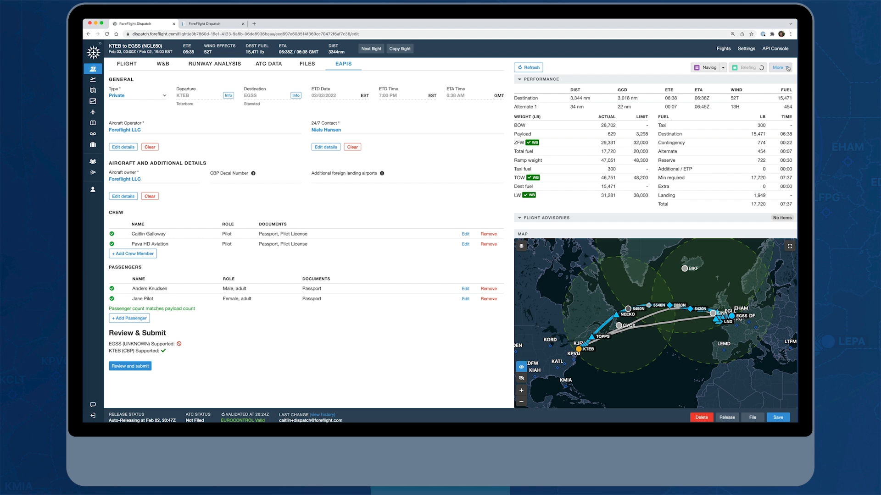
{"action": "left_click", "coordinate": [787, 68]}
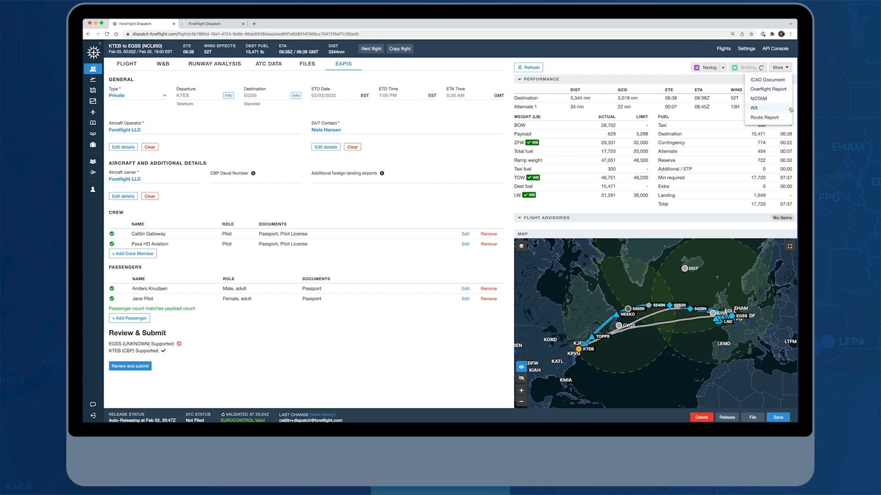
{"action": "left_click", "coordinate": [768, 90]}
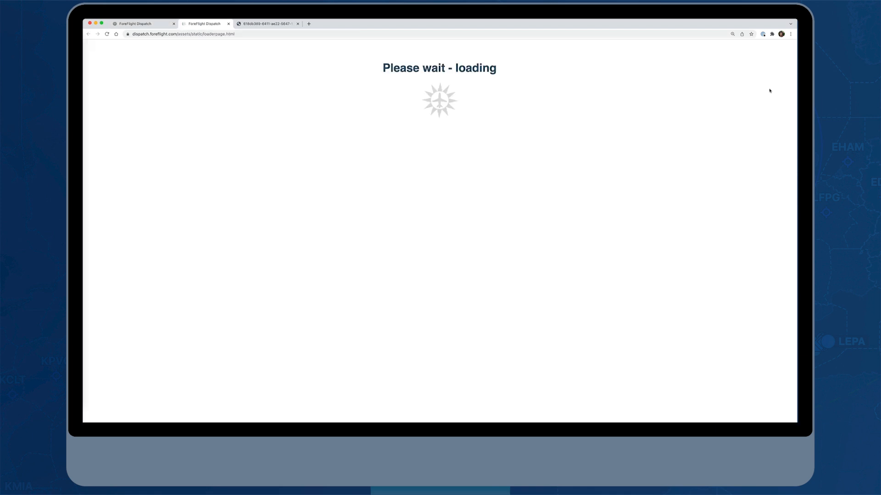
View the 37-page KTEB–EGSS PDF opening with the navlog and fuel and weights summary
{"action": "left_click", "coordinate": [266, 24]}
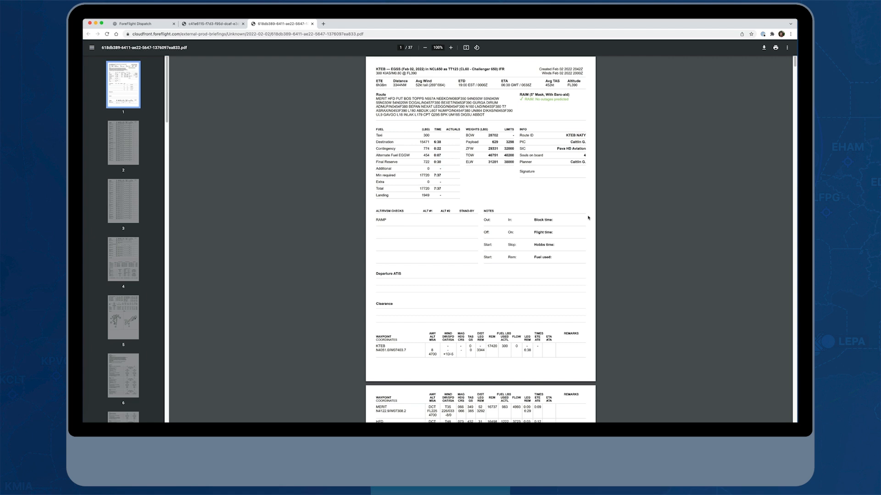
Scroll the briefing from page 3 through the ETP report and ICAO plan to the page-10 cross-section chart
{"action": "scroll", "coordinate": [588, 217], "scroll_direction": "down", "scroll_amount": 3}
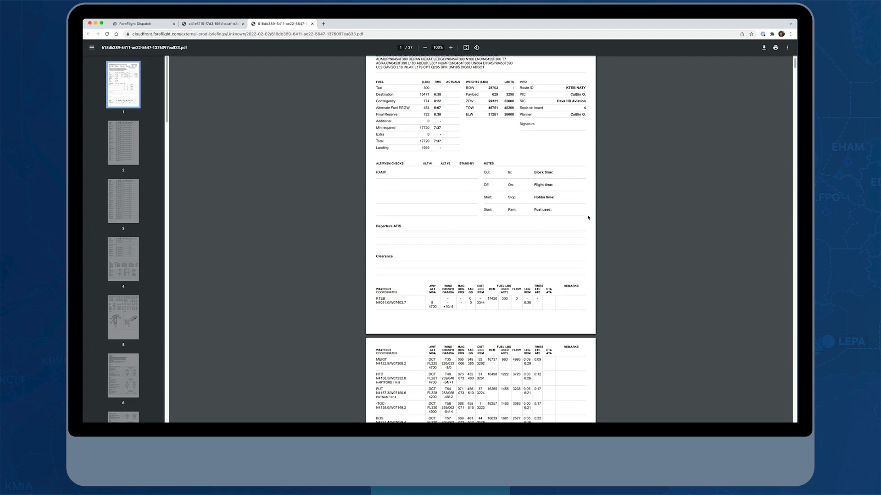
{"action": "scroll", "coordinate": [588, 217], "scroll_direction": "down", "scroll_amount": 2}
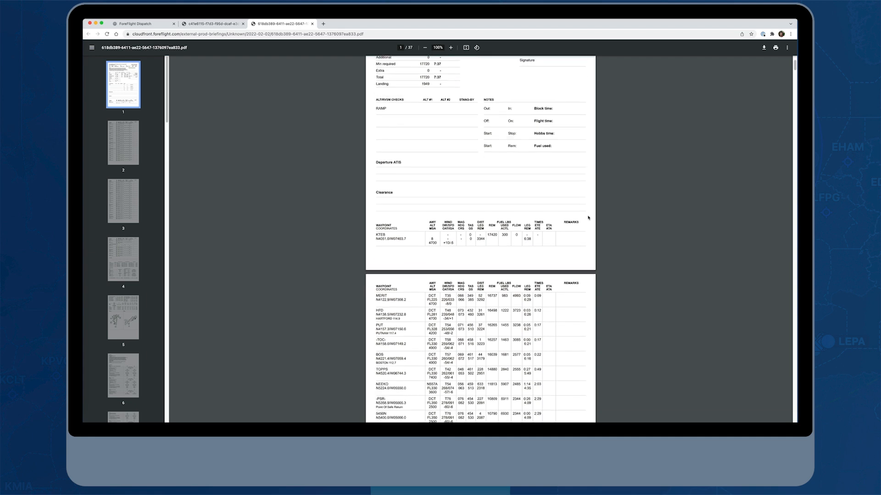
{"action": "scroll", "coordinate": [588, 218], "scroll_direction": "down", "scroll_amount": 1}
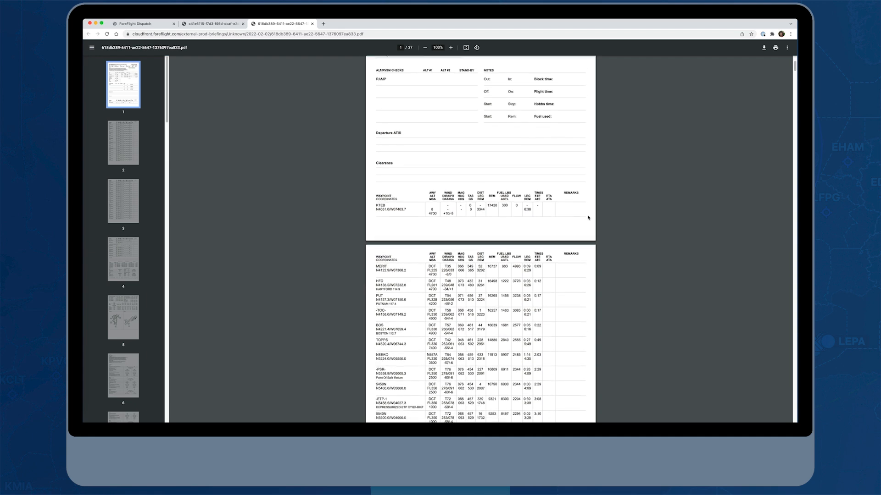
{"action": "scroll", "coordinate": [588, 217], "scroll_direction": "down", "scroll_amount": 5}
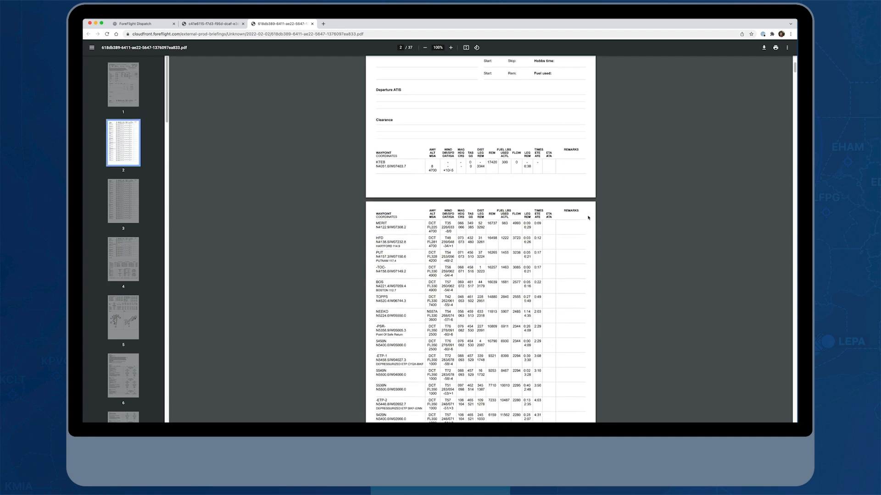
{"action": "scroll", "coordinate": [588, 218], "scroll_direction": "down", "scroll_amount": 1}
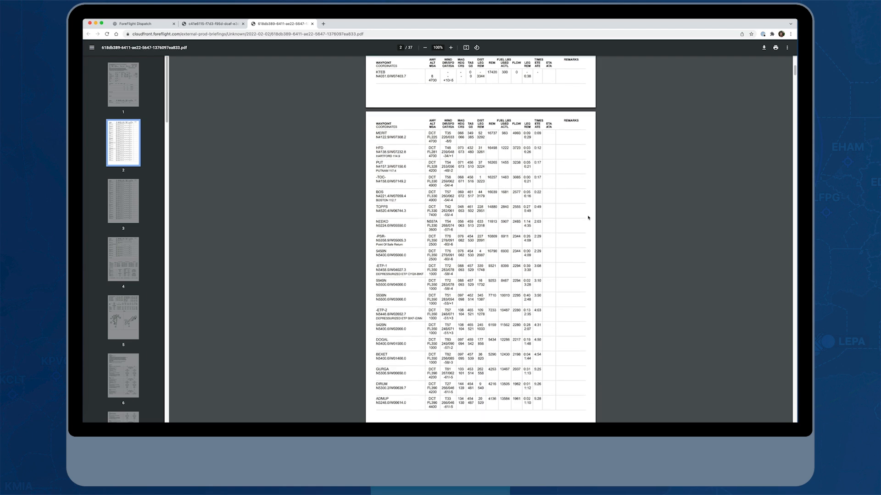
{"action": "scroll", "coordinate": [587, 218], "scroll_direction": "up", "scroll_amount": 1}
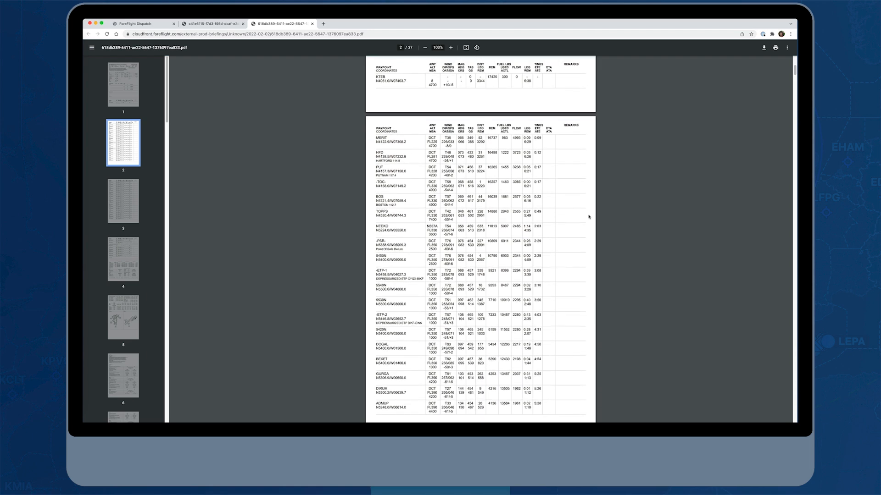
{"action": "scroll", "coordinate": [590, 219], "scroll_direction": "down", "scroll_amount": 1}
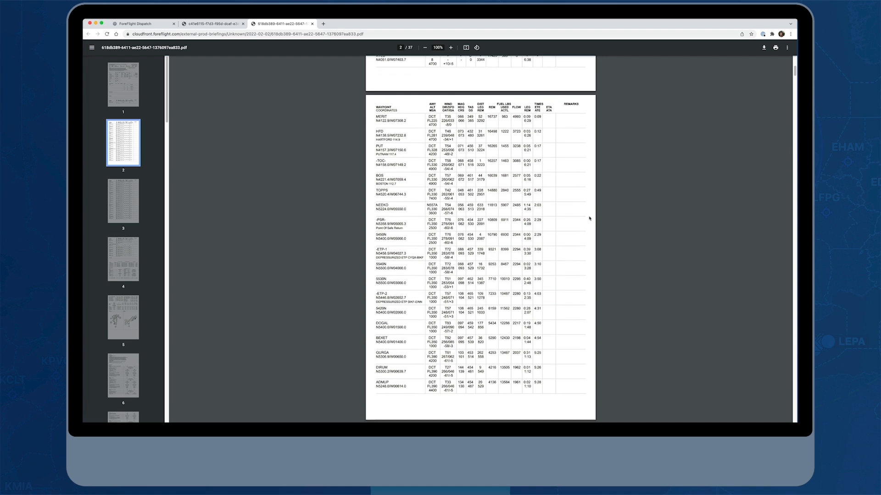
{"action": "scroll", "coordinate": [589, 219], "scroll_direction": "down", "scroll_amount": 1}
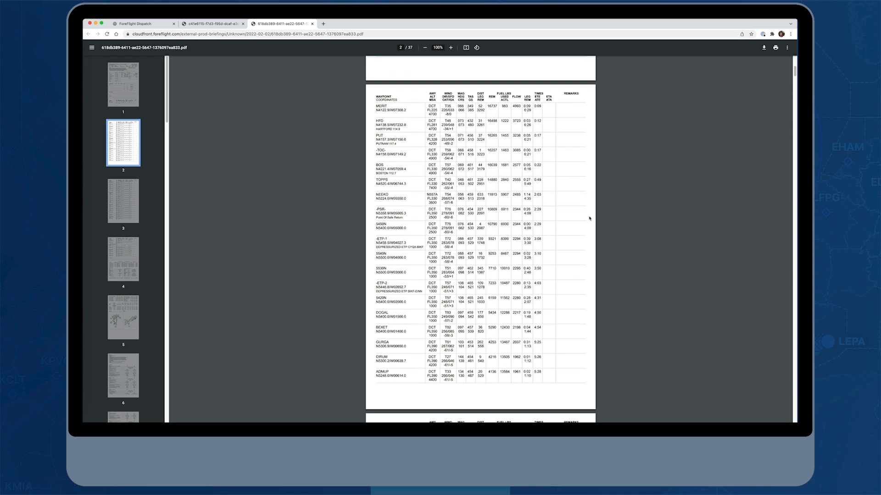
{"action": "scroll", "coordinate": [589, 219], "scroll_direction": "down", "scroll_amount": 1}
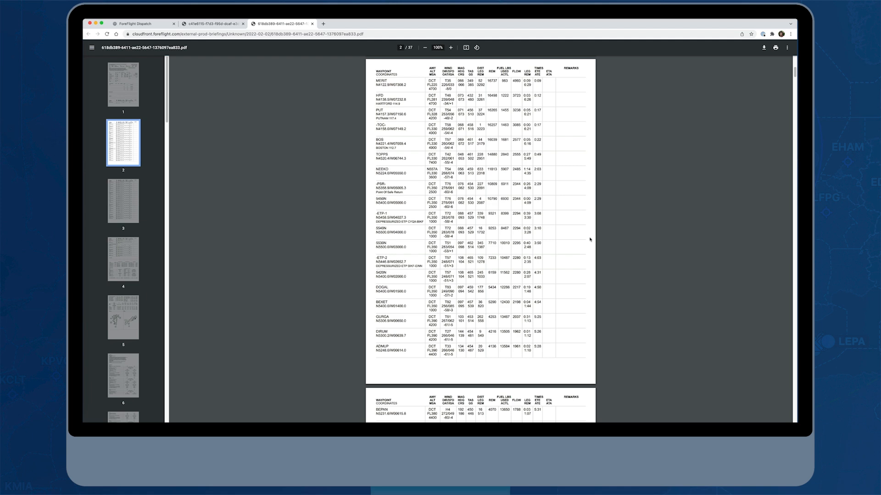
{"action": "scroll", "coordinate": [589, 238], "scroll_direction": "down", "scroll_amount": 5}
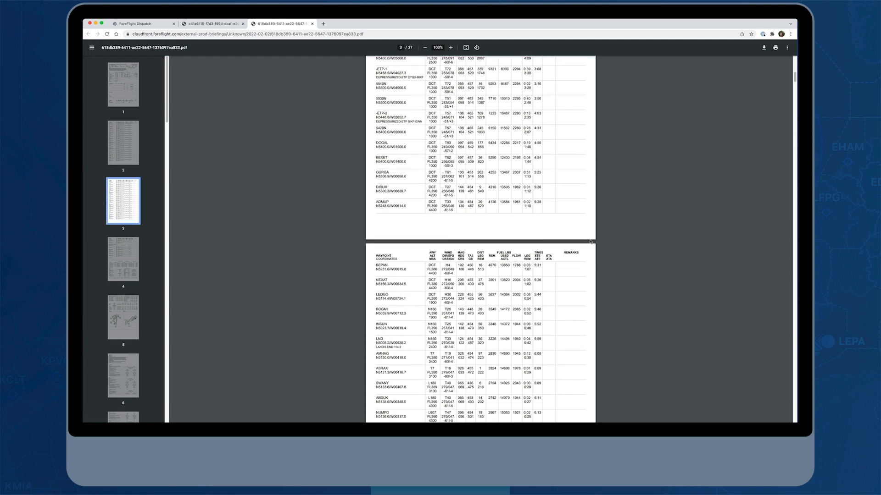
{"action": "scroll", "coordinate": [590, 242], "scroll_direction": "down", "scroll_amount": 11}
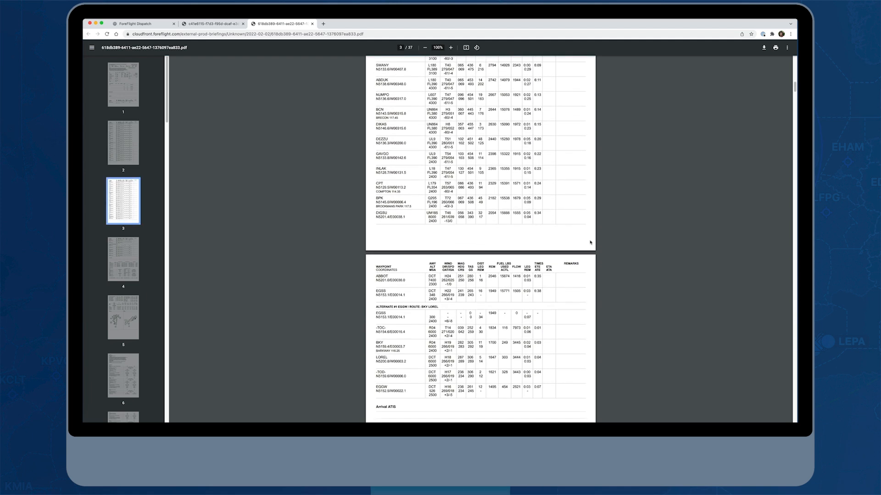
{"action": "scroll", "coordinate": [591, 242], "scroll_direction": "down", "scroll_amount": 4}
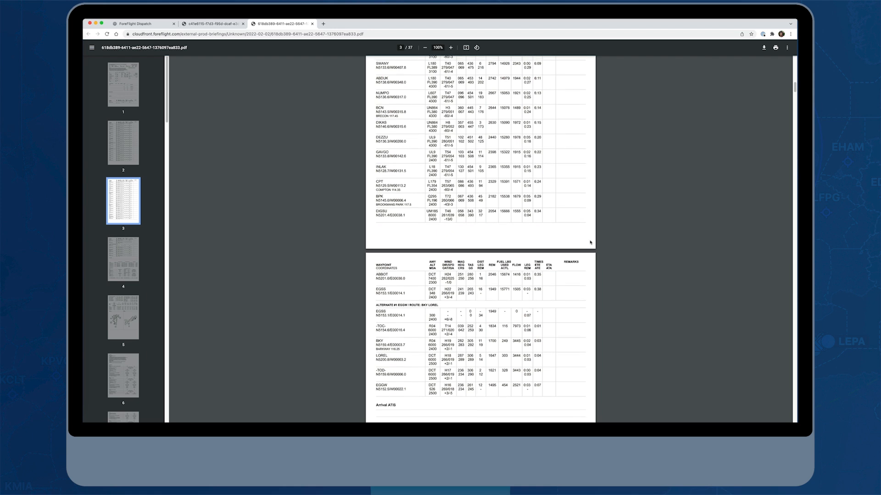
{"action": "scroll", "coordinate": [590, 242], "scroll_direction": "down", "scroll_amount": 1}
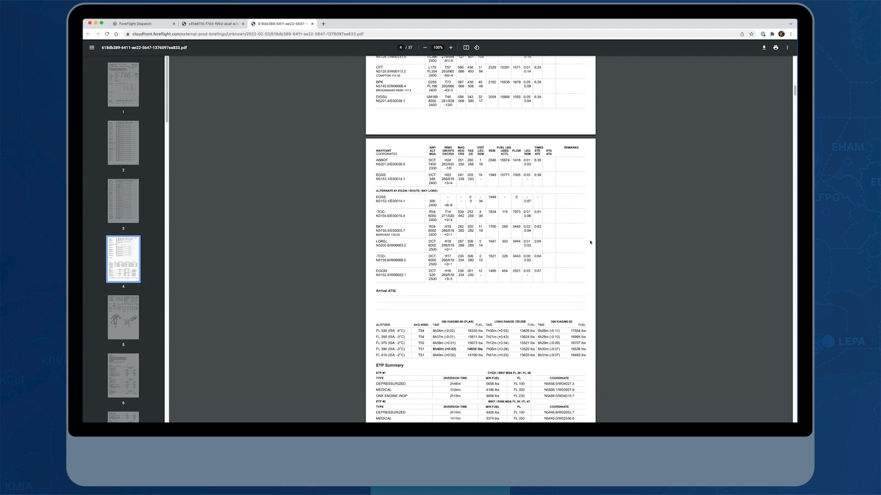
{"action": "scroll", "coordinate": [591, 242], "scroll_direction": "down", "scroll_amount": 3}
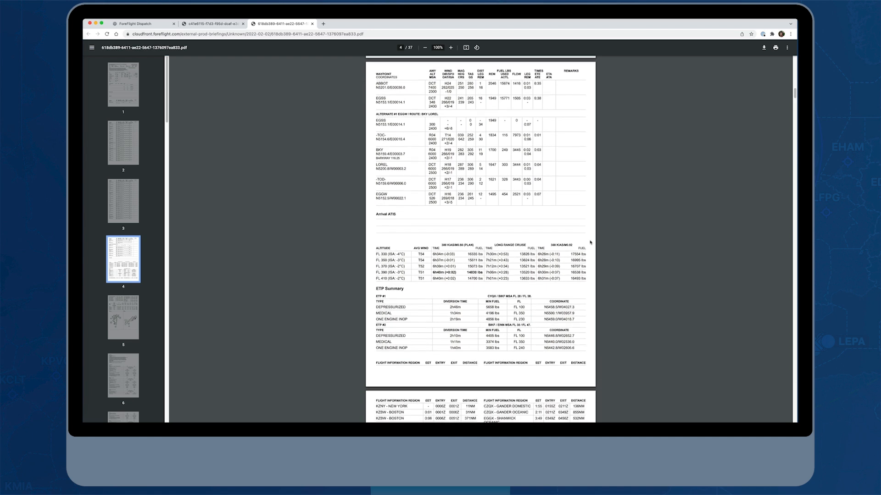
{"action": "scroll", "coordinate": [590, 242], "scroll_direction": "down", "scroll_amount": 4}
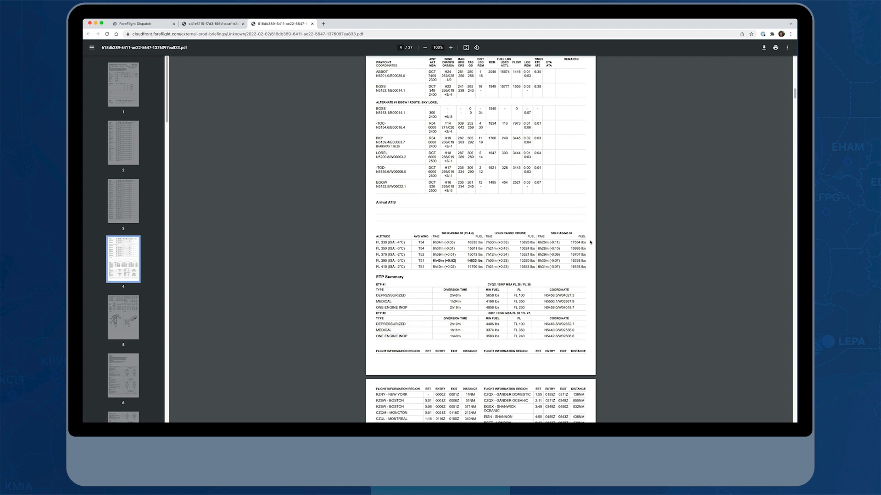
{"action": "scroll", "coordinate": [591, 242], "scroll_direction": "down", "scroll_amount": 3}
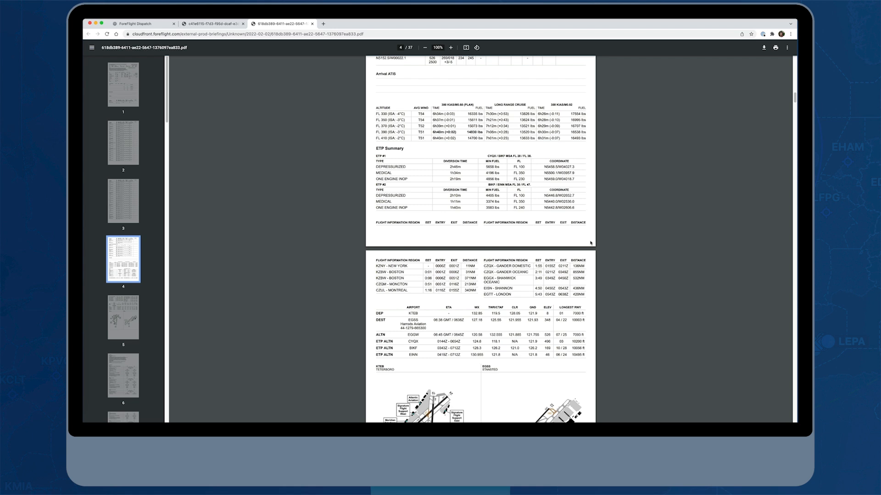
{"action": "scroll", "coordinate": [590, 242], "scroll_direction": "down", "scroll_amount": 7}
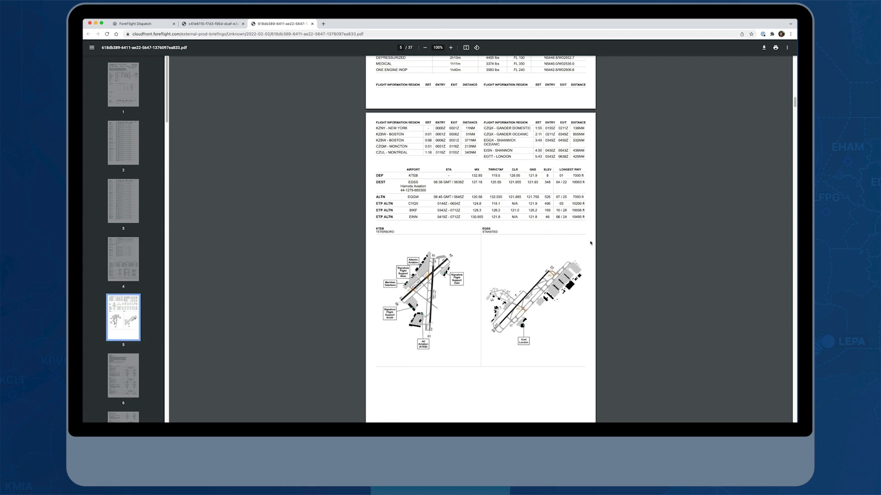
{"action": "scroll", "coordinate": [590, 242], "scroll_direction": "down", "scroll_amount": 16}
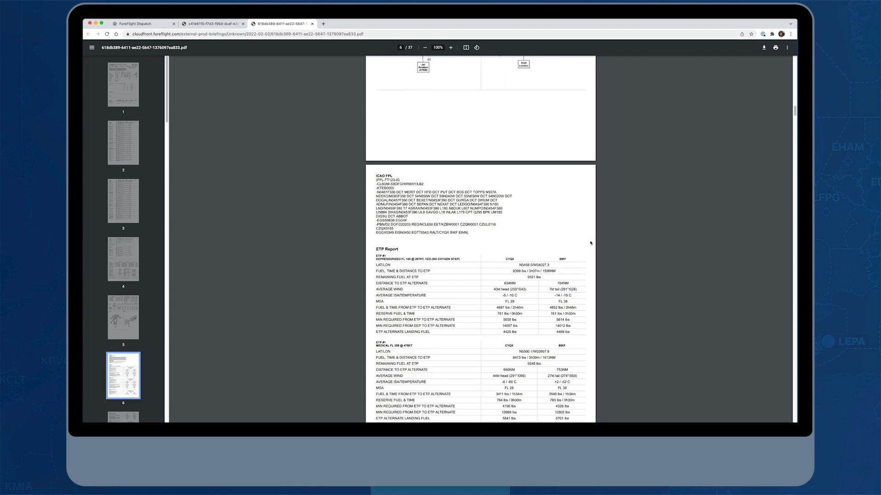
{"action": "scroll", "coordinate": [590, 242], "scroll_direction": "down", "scroll_amount": 5}
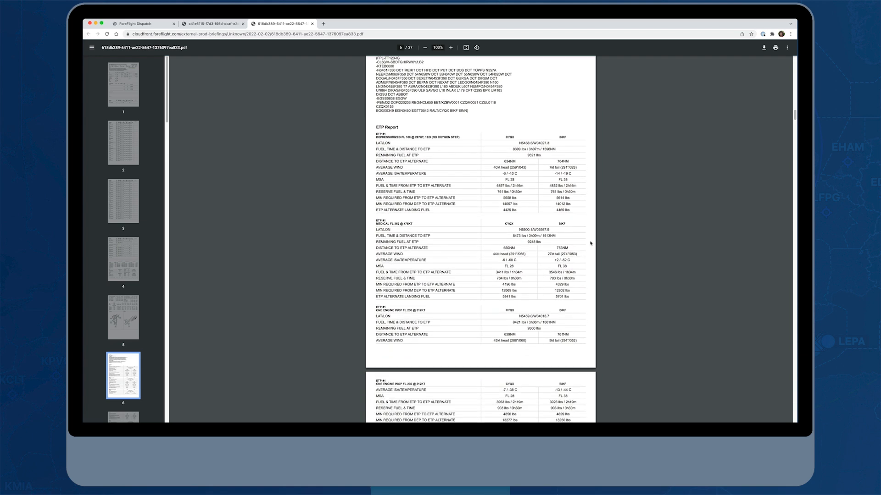
{"action": "scroll", "coordinate": [590, 243], "scroll_direction": "down", "scroll_amount": 2}
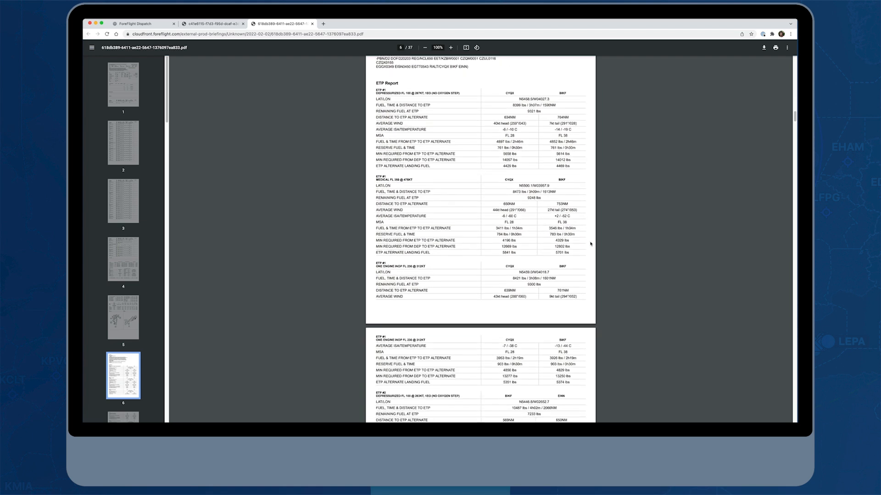
{"action": "scroll", "coordinate": [590, 244], "scroll_direction": "down", "scroll_amount": 4}
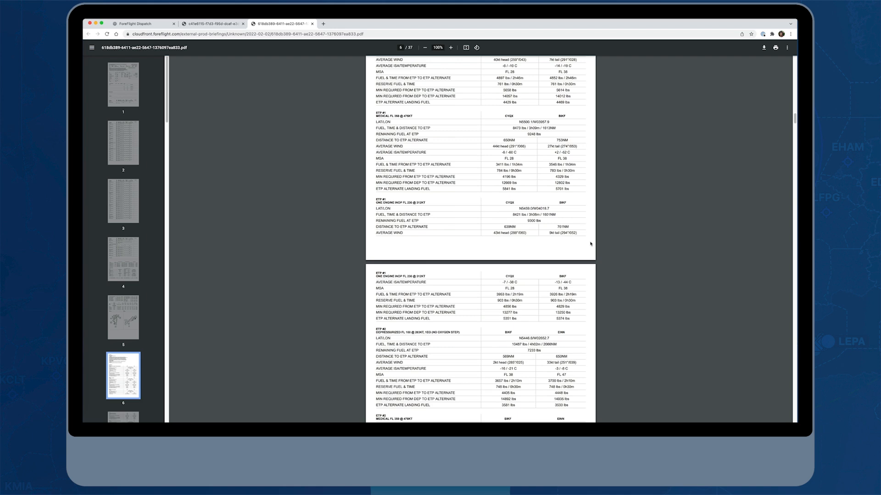
{"action": "scroll", "coordinate": [590, 243], "scroll_direction": "down", "scroll_amount": 1}
{"action": "scroll", "coordinate": [591, 243], "scroll_direction": "down", "scroll_amount": 3}
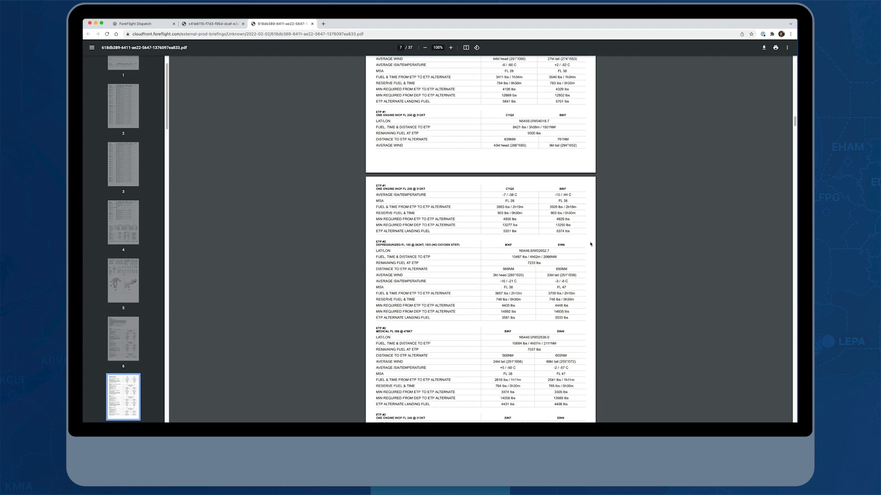
{"action": "scroll", "coordinate": [590, 244], "scroll_direction": "down", "scroll_amount": 10}
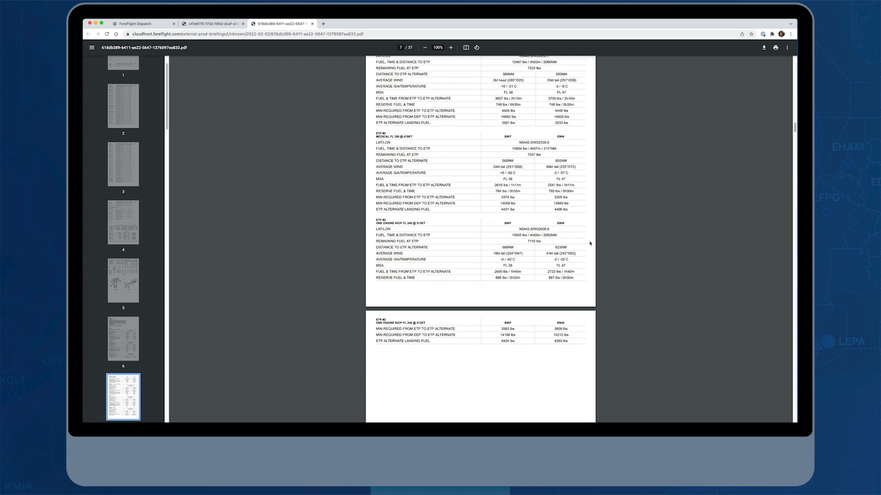
{"action": "scroll", "coordinate": [585, 257], "scroll_direction": "down", "scroll_amount": 5}
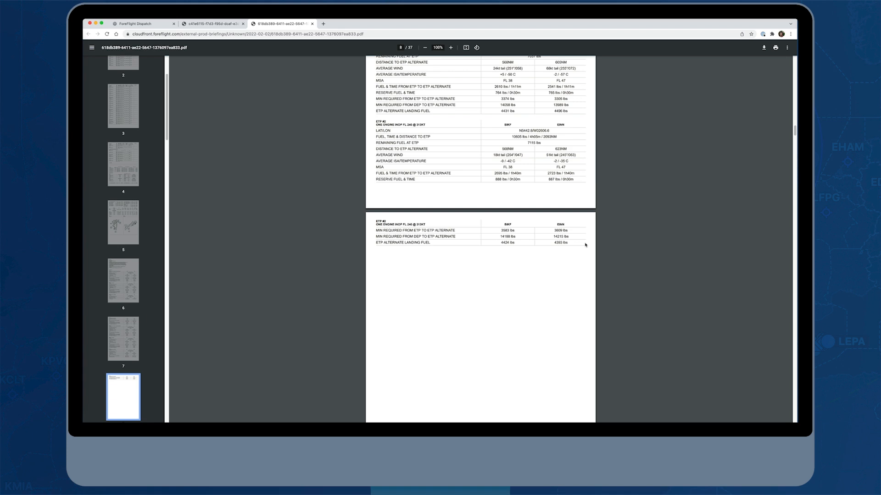
{"action": "scroll", "coordinate": [585, 245], "scroll_direction": "down", "scroll_amount": 17}
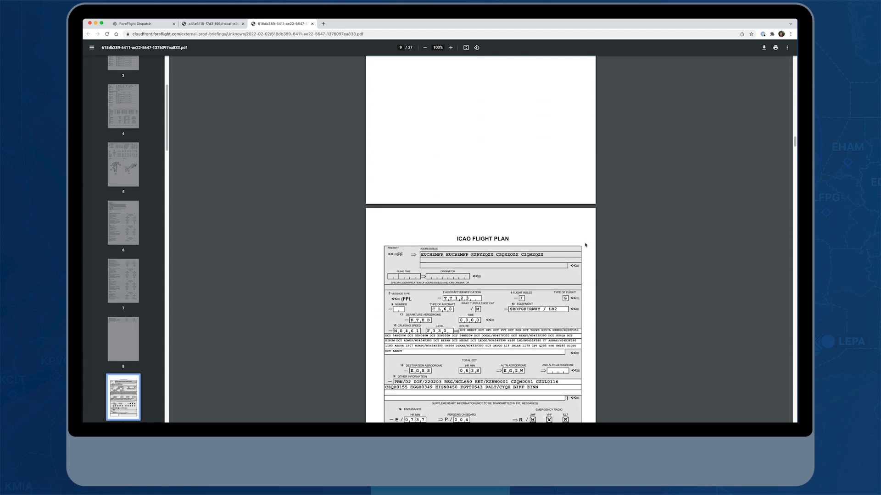
{"action": "scroll", "coordinate": [585, 245], "scroll_direction": "down", "scroll_amount": 8}
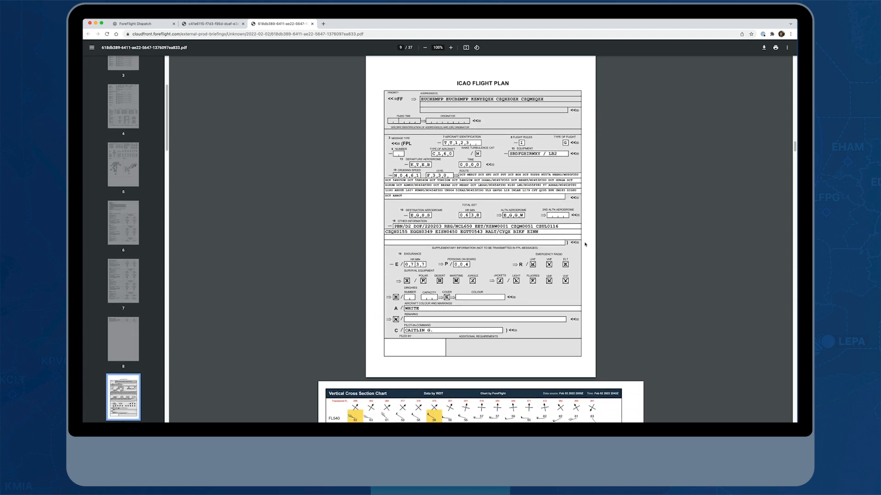
{"action": "scroll", "coordinate": [585, 244], "scroll_direction": "up", "scroll_amount": 1}
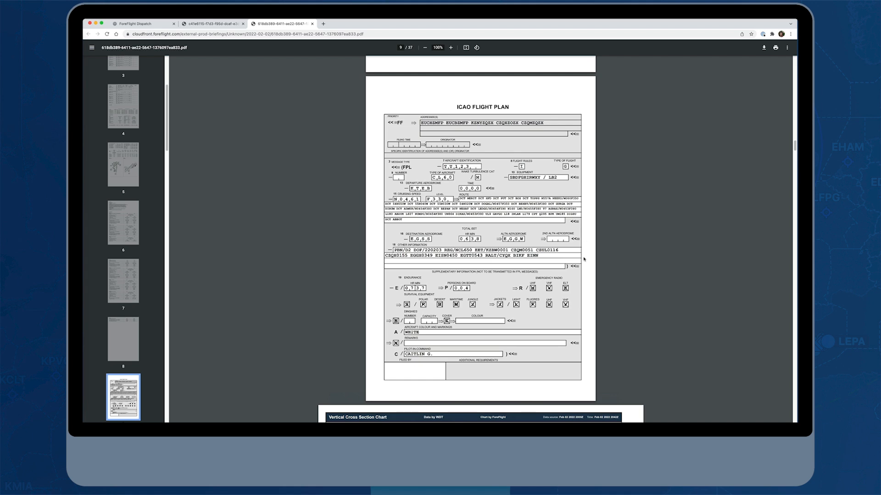
{"action": "scroll", "coordinate": [583, 256], "scroll_direction": "down", "scroll_amount": 5}
{"action": "scroll", "coordinate": [585, 256], "scroll_direction": "down", "scroll_amount": 10}
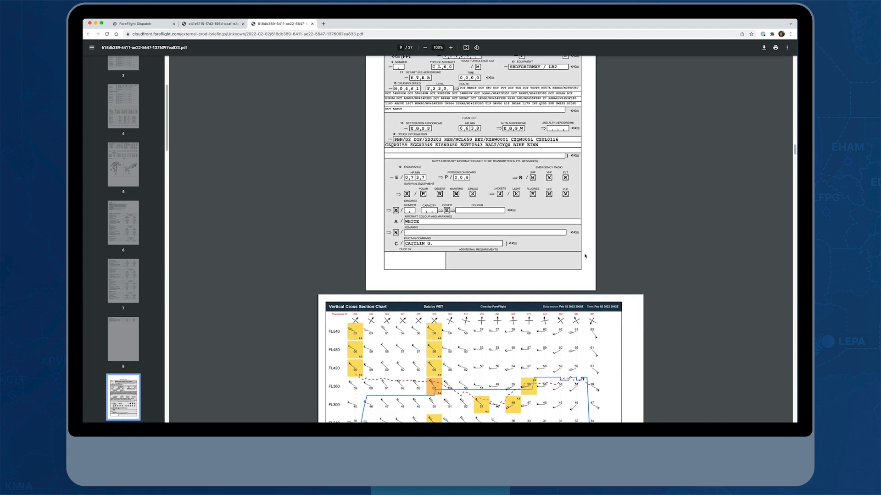
{"action": "scroll", "coordinate": [638, 205], "scroll_direction": "up", "scroll_amount": 1}
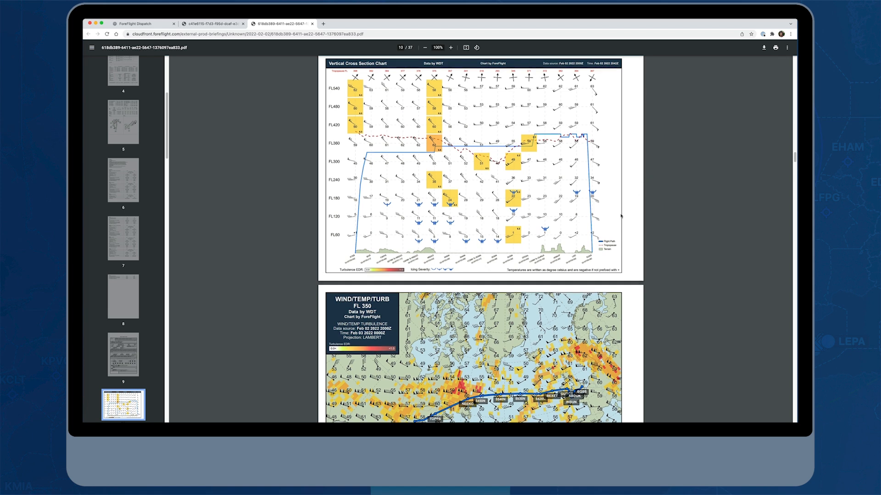
Scroll past the FL350–FL430 wind charts, ETP wind chart and SIG weather charts to page 16
{"action": "scroll", "coordinate": [620, 216], "scroll_direction": "down", "scroll_amount": 3}
{"action": "scroll", "coordinate": [620, 215], "scroll_direction": "down", "scroll_amount": 3}
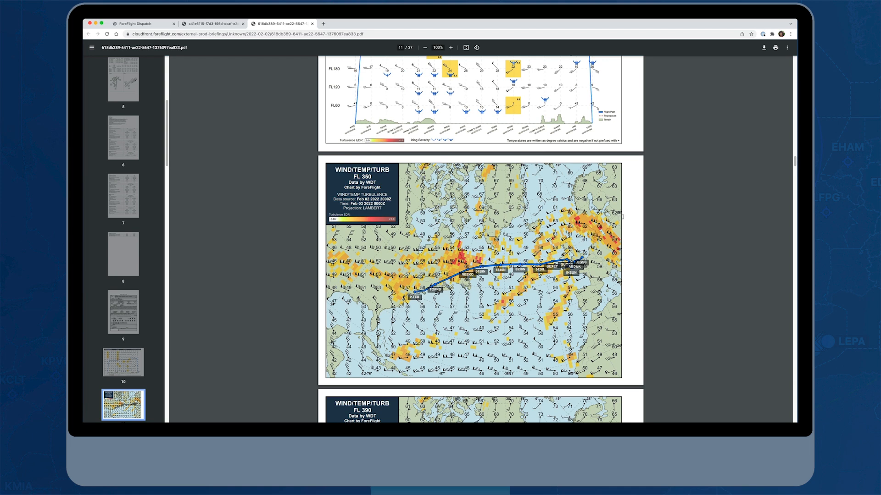
{"action": "scroll", "coordinate": [638, 260], "scroll_direction": "down", "scroll_amount": 1}
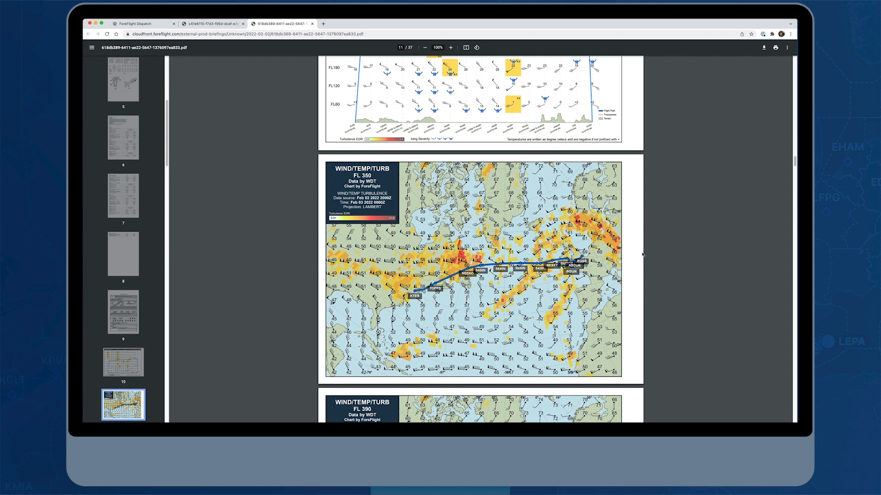
{"action": "scroll", "coordinate": [637, 257], "scroll_direction": "down", "scroll_amount": 1}
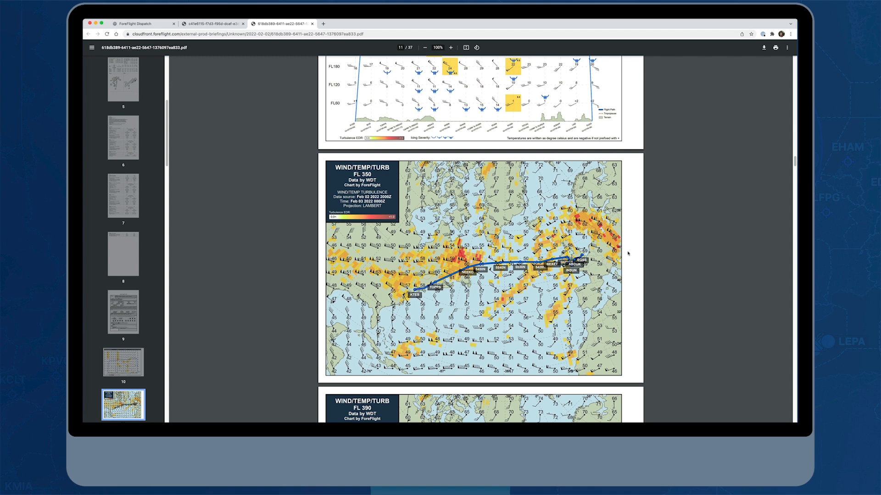
{"action": "scroll", "coordinate": [627, 253], "scroll_direction": "down", "scroll_amount": 3}
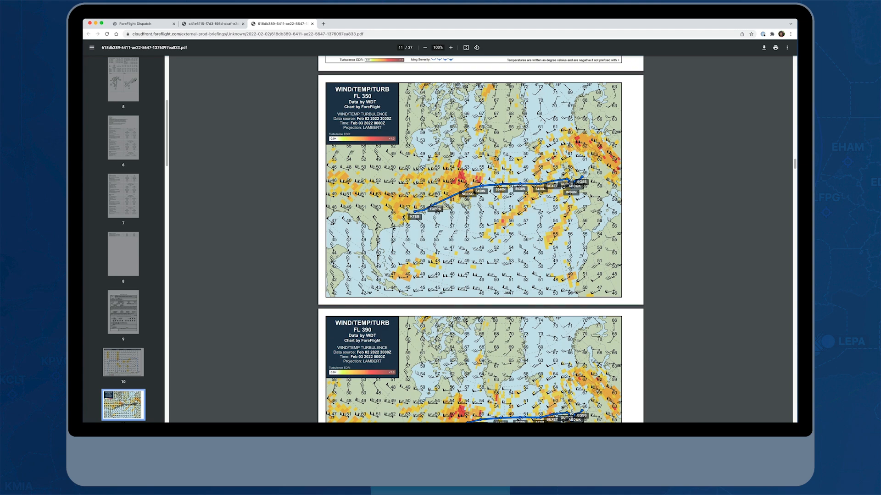
{"action": "scroll", "coordinate": [629, 327], "scroll_direction": "down", "scroll_amount": 8}
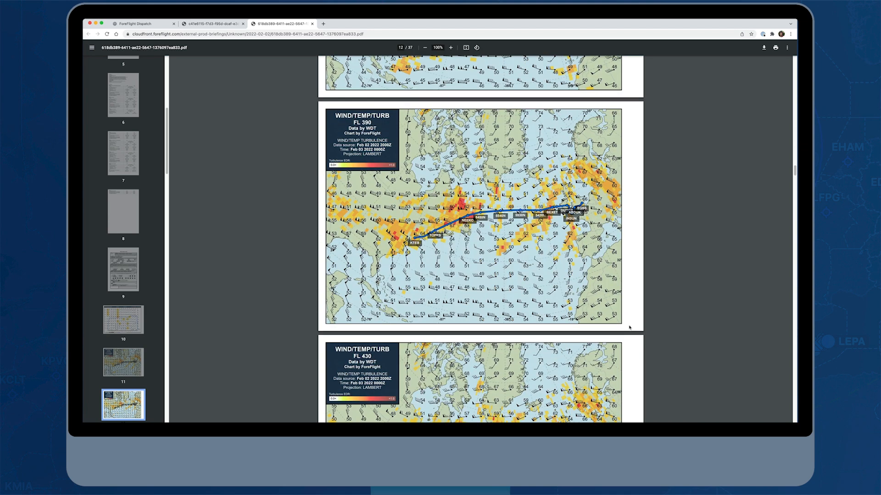
{"action": "scroll", "coordinate": [629, 327], "scroll_direction": "down", "scroll_amount": 7}
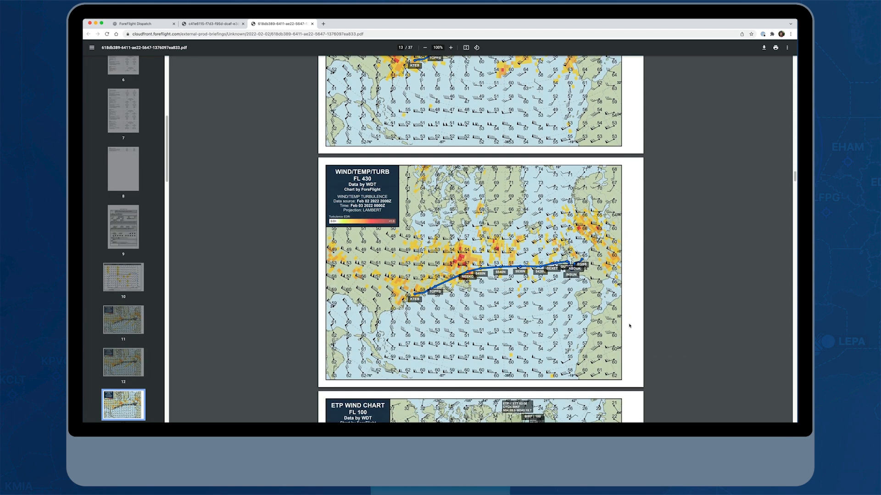
{"action": "scroll", "coordinate": [629, 326], "scroll_direction": "down", "scroll_amount": 6}
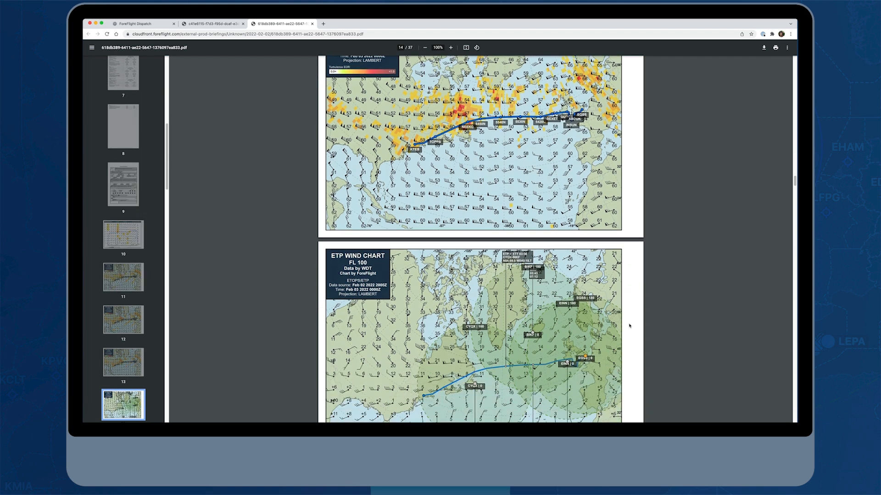
{"action": "scroll", "coordinate": [629, 325], "scroll_direction": "down", "scroll_amount": 4}
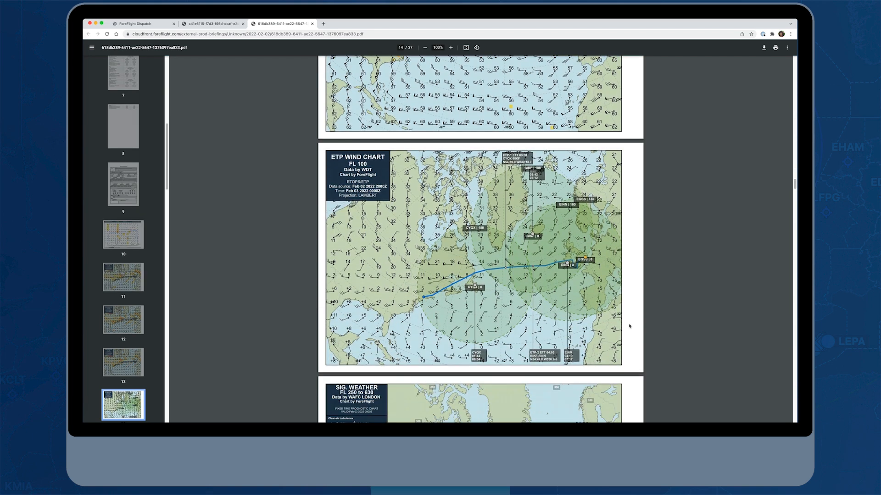
{"action": "scroll", "coordinate": [630, 325], "scroll_direction": "down", "scroll_amount": 4}
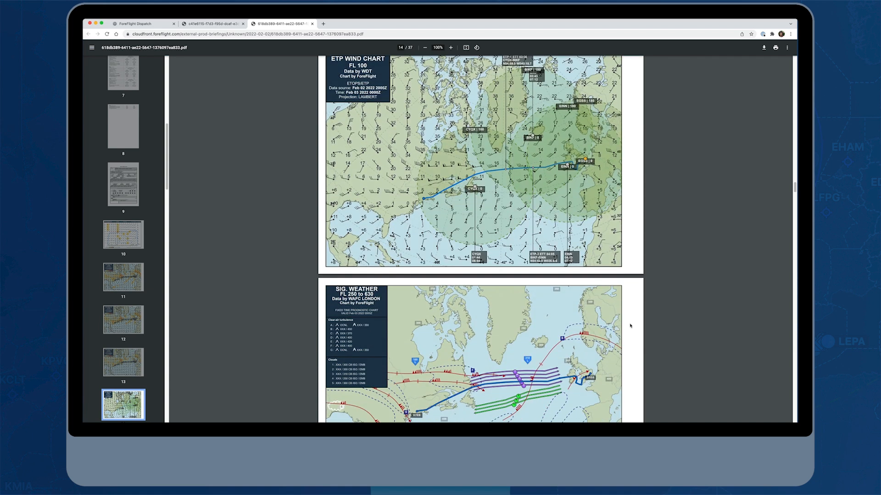
{"action": "scroll", "coordinate": [629, 326], "scroll_direction": "down", "scroll_amount": 4}
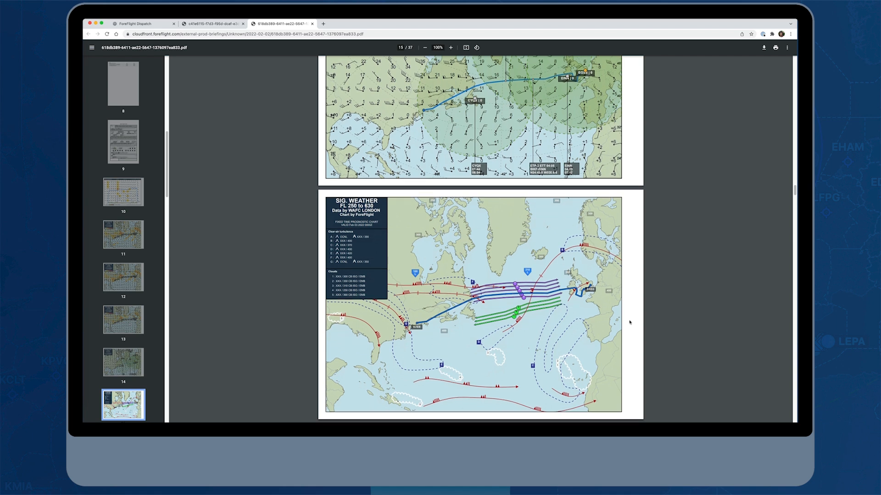
{"action": "scroll", "coordinate": [630, 323], "scroll_direction": "down", "scroll_amount": 8}
{"action": "scroll", "coordinate": [627, 319], "scroll_direction": "down", "scroll_amount": 5}
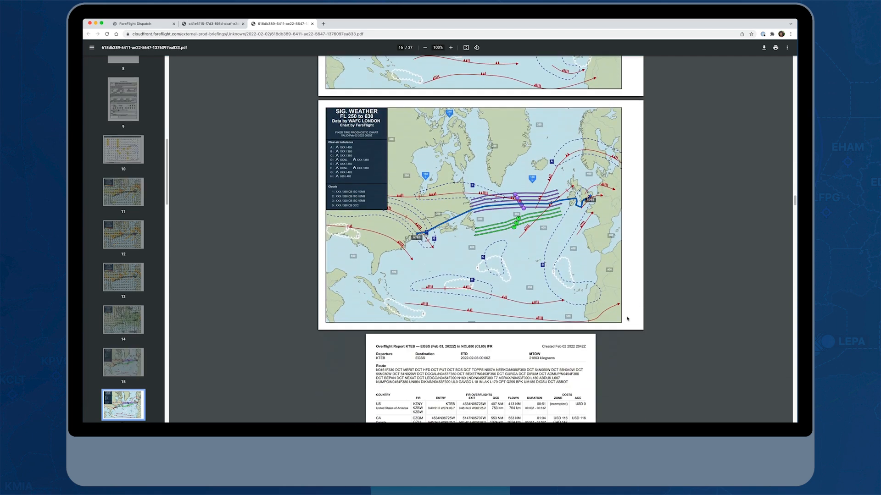
Scroll to page 17, the Overflight Report showing FIR charges totalling USD 870
{"action": "scroll", "coordinate": [579, 323], "scroll_direction": "down", "scroll_amount": 3}
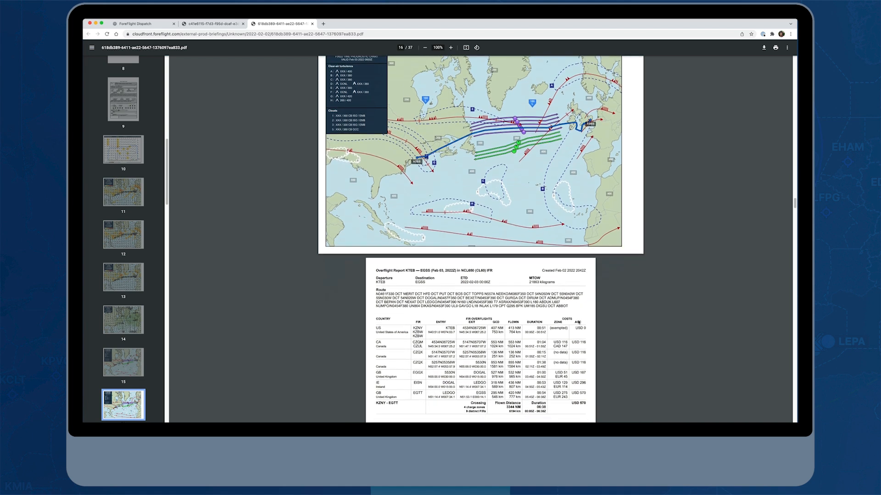
{"action": "scroll", "coordinate": [578, 322], "scroll_direction": "down", "scroll_amount": 2}
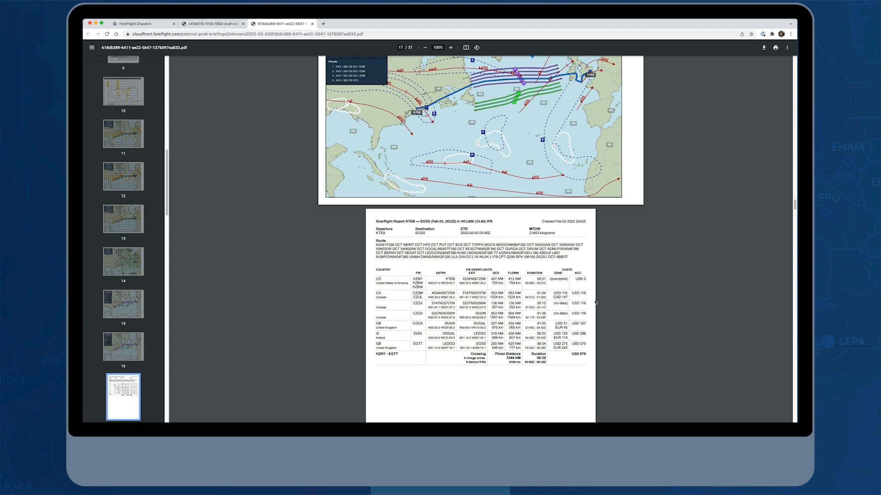
{"action": "scroll", "coordinate": [595, 304], "scroll_direction": "down", "scroll_amount": 5}
Scroll through the METARs/TAFs and RAIM prediction pages to the North Atlantic track messages
{"action": "scroll", "coordinate": [596, 304], "scroll_direction": "down", "scroll_amount": 3}
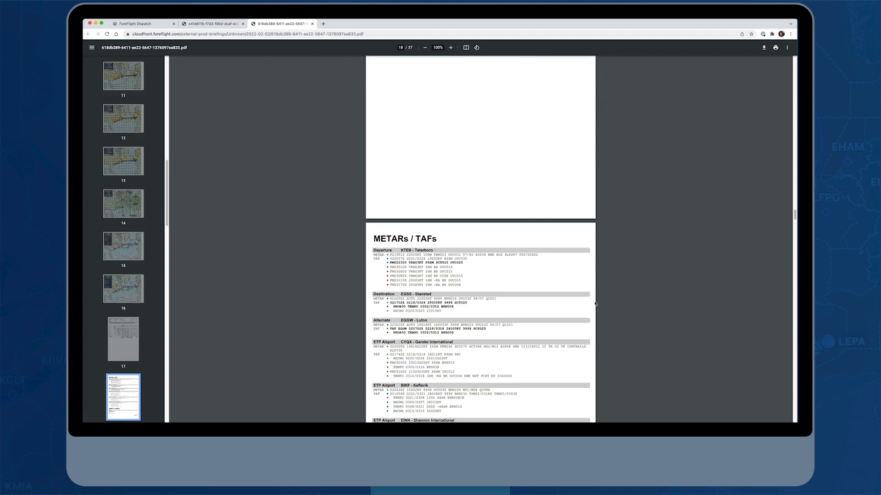
{"action": "scroll", "coordinate": [595, 303], "scroll_direction": "up", "scroll_amount": 5}
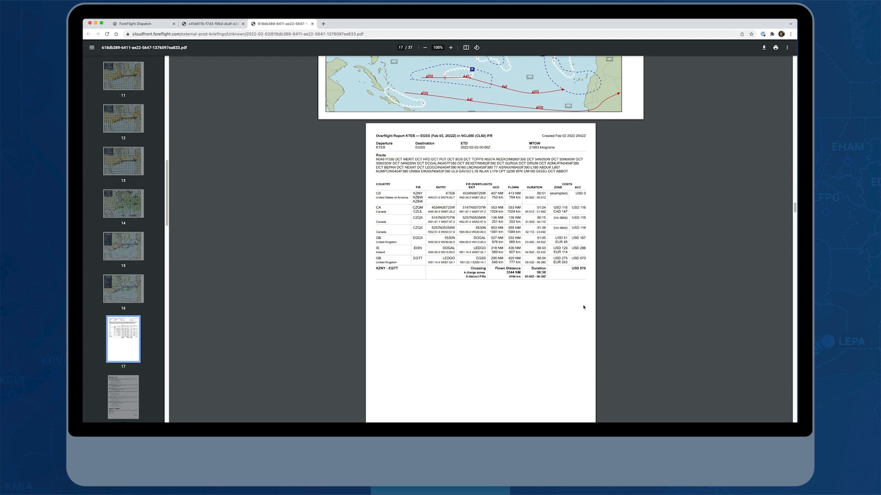
{"action": "scroll", "coordinate": [583, 307], "scroll_direction": "down", "scroll_amount": 10}
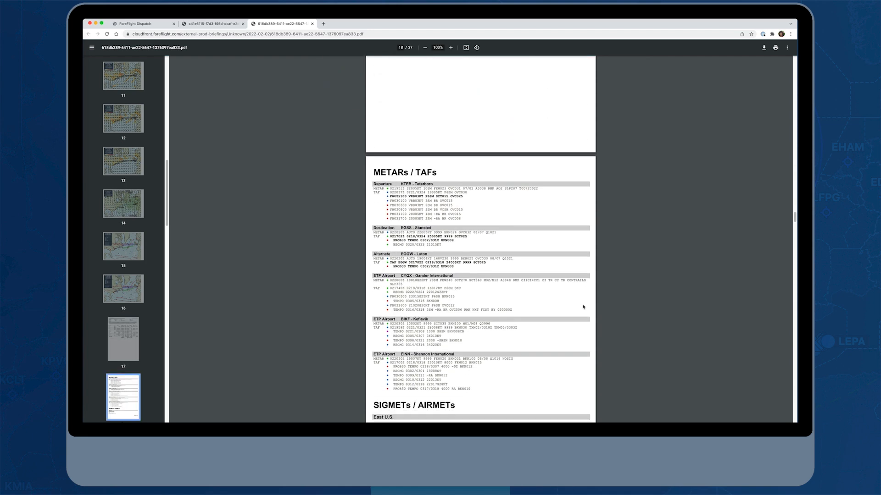
{"action": "scroll", "coordinate": [584, 307], "scroll_direction": "down", "scroll_amount": 1}
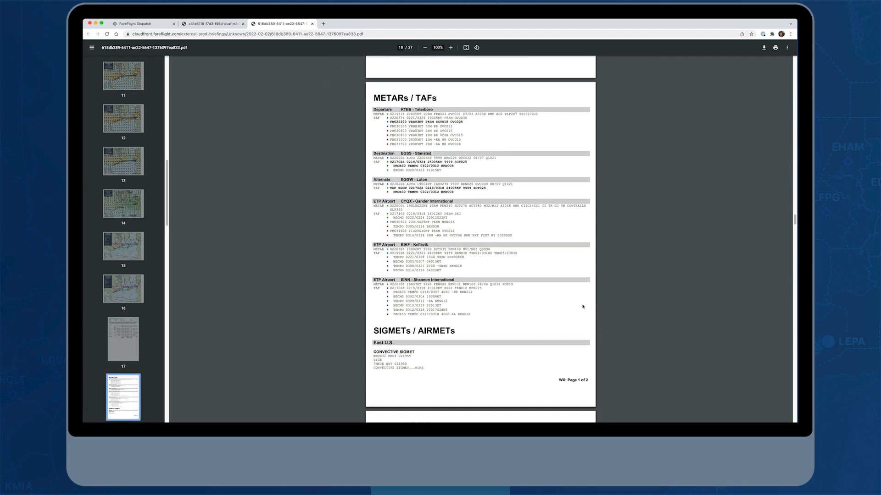
{"action": "scroll", "coordinate": [584, 306], "scroll_direction": "down", "scroll_amount": 12}
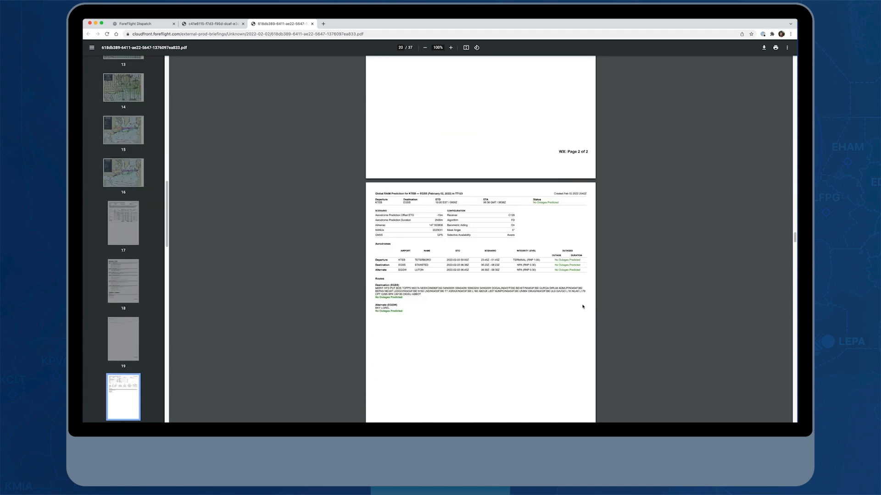
{"action": "scroll", "coordinate": [582, 307], "scroll_direction": "down", "scroll_amount": 20}
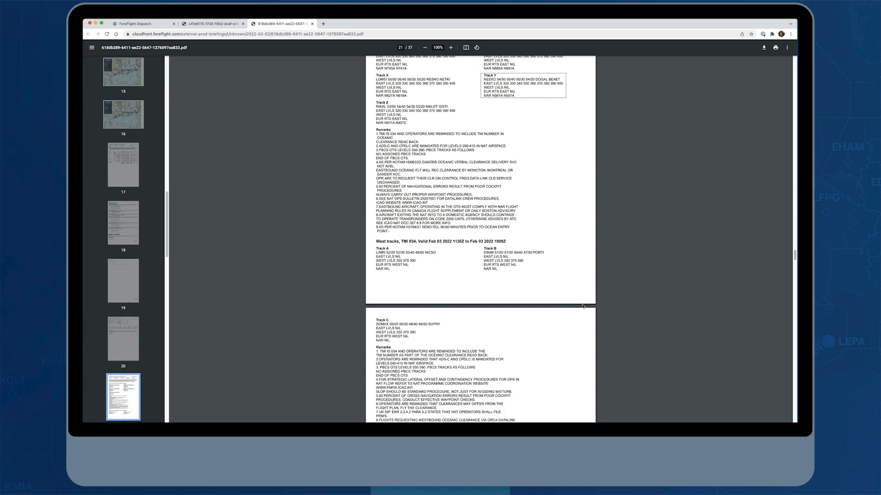
{"action": "scroll", "coordinate": [583, 307], "scroll_direction": "down", "scroll_amount": 20}
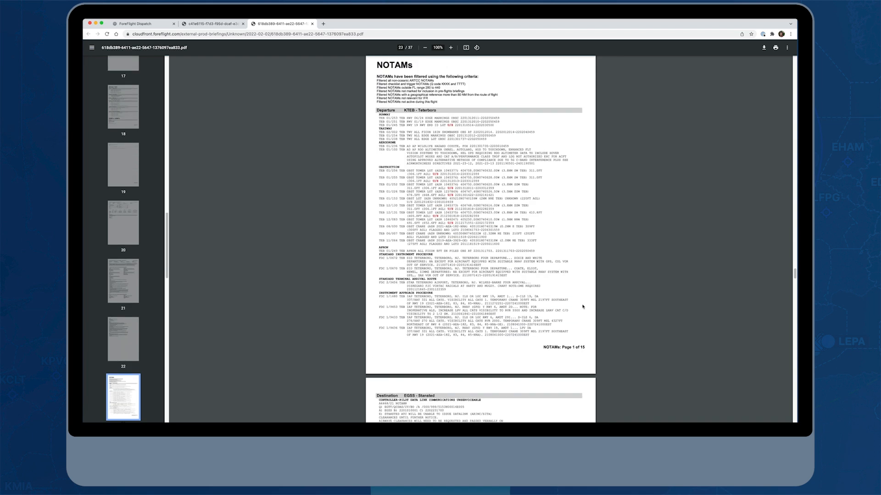
Close both briefing PDF tabs, save the KTEB–EGSS flight, and open its Release Flight dialog
{"action": "left_click", "coordinate": [313, 24]}
{"action": "left_click", "coordinate": [243, 24]}
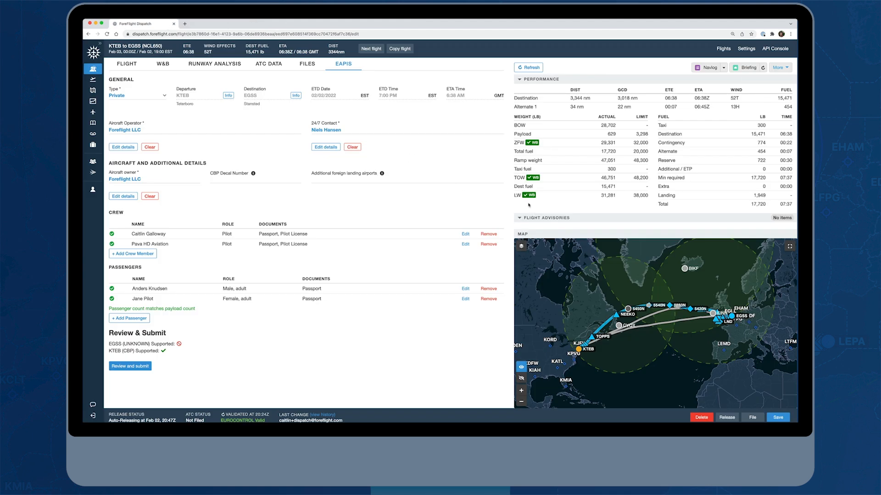
{"action": "left_click", "coordinate": [779, 418]}
{"action": "left_click", "coordinate": [726, 418]}
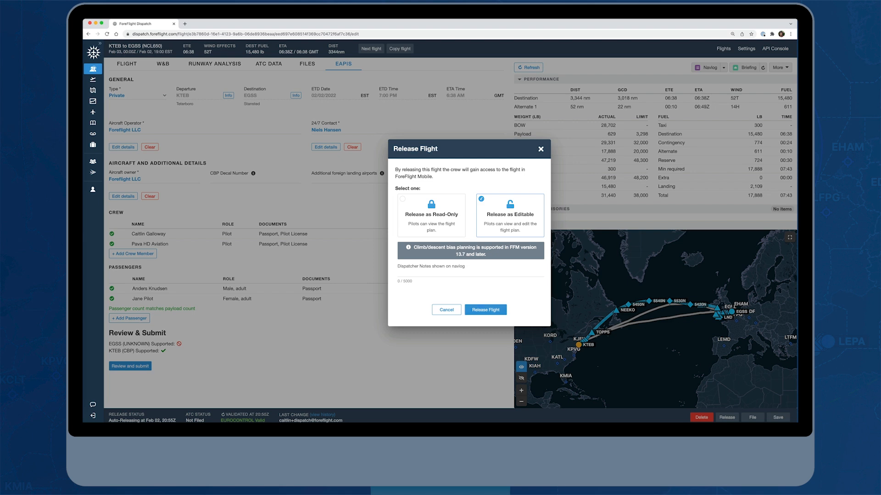
Release the KTEB–EGSS flight to the crew and view its history of Created, Modified and Released events
{"action": "left_click", "coordinate": [485, 310]}
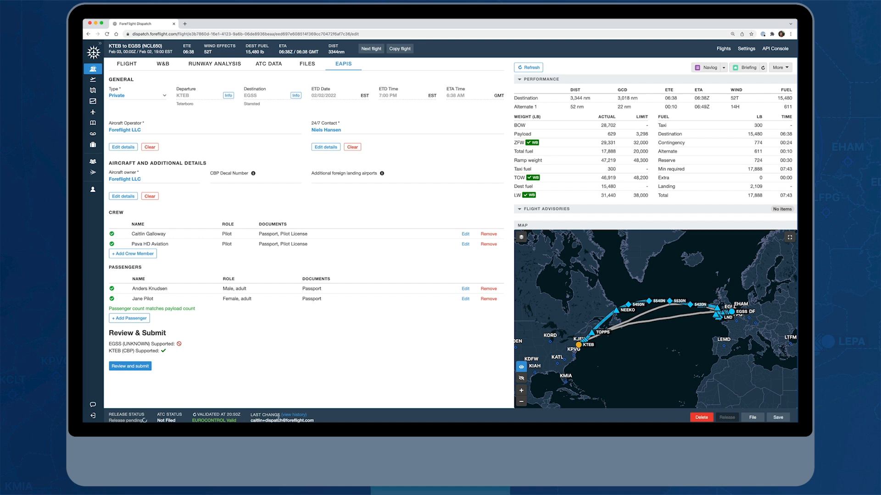
{"action": "left_click", "coordinate": [300, 415]}
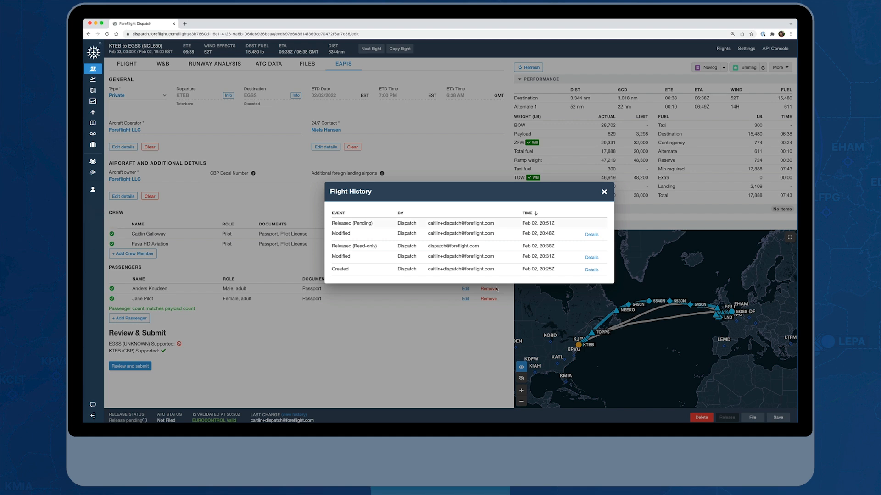
Inspect the Modified entry's route, departure time and reserve fuel changes, then close the Flight History
{"action": "left_click", "coordinate": [592, 257]}
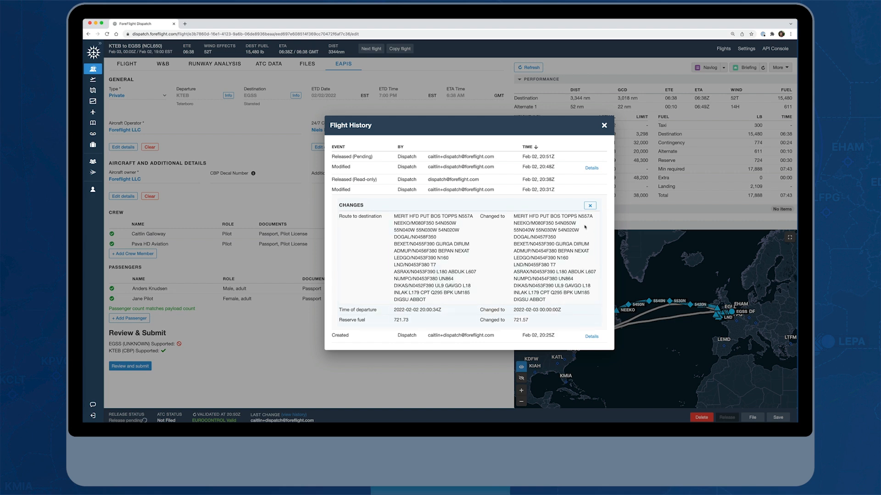
{"action": "left_click", "coordinate": [591, 206]}
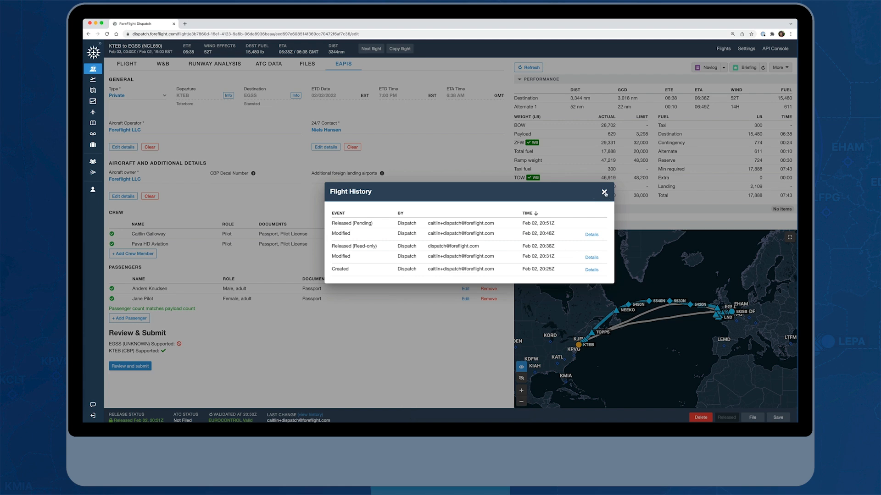
{"action": "left_click", "coordinate": [604, 192]}
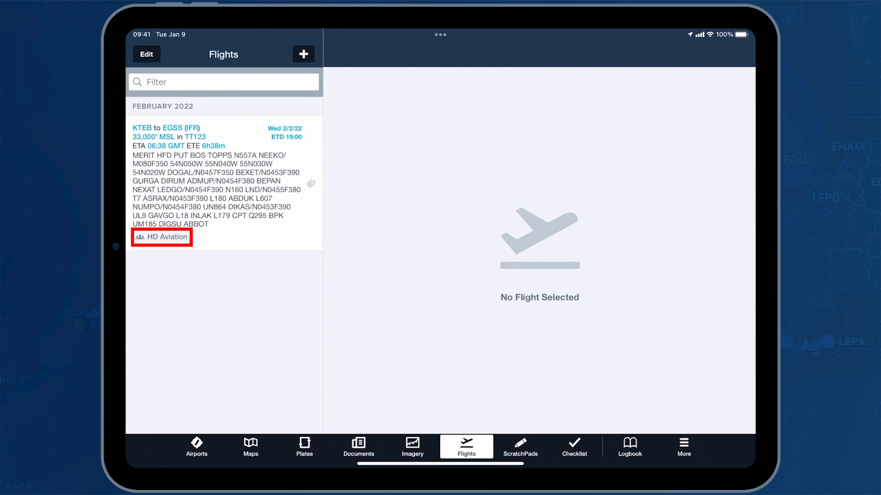
Open the shared KTEB to EGSS flight in ForeFlight Mobile and show its new attachment
{"action": "left_click", "coordinate": [224, 183]}
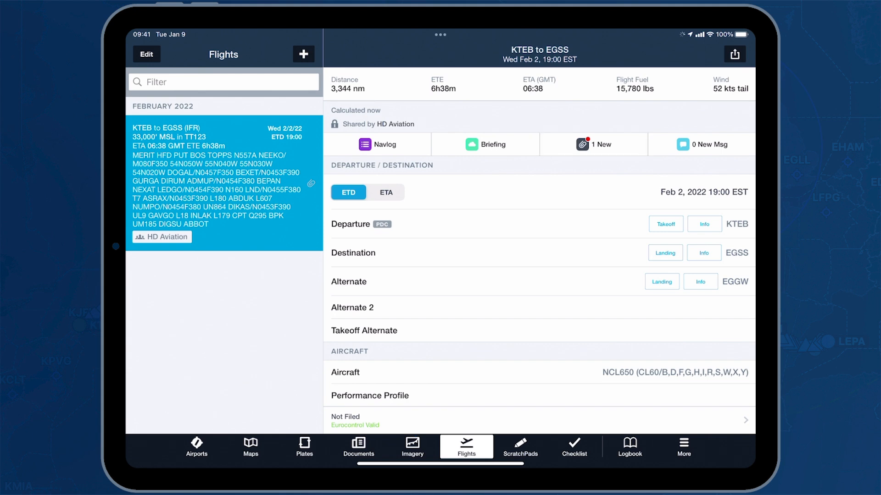
{"action": "left_click", "coordinate": [593, 144]}
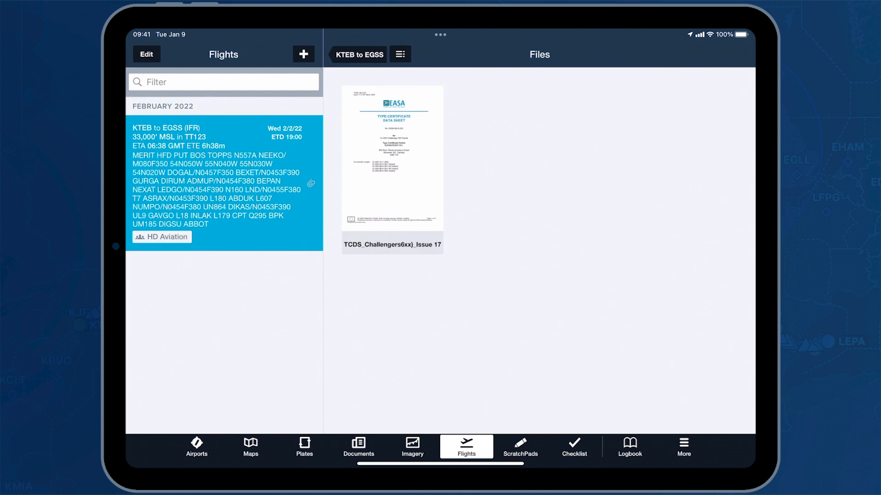
View the attached TCDS, then scroll the flight details: NCL650, IFR, Eurocontrol-valid plan not yet filed
{"action": "left_click", "coordinate": [392, 158]}
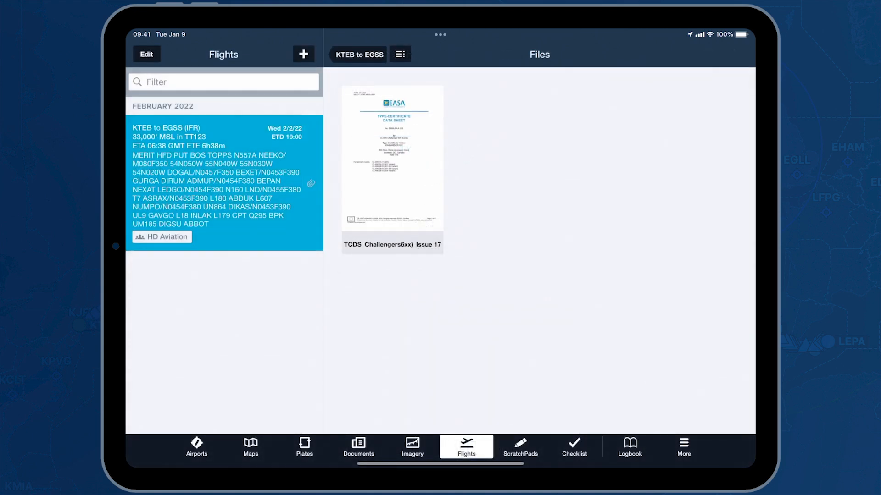
{"action": "left_click", "coordinate": [359, 55]}
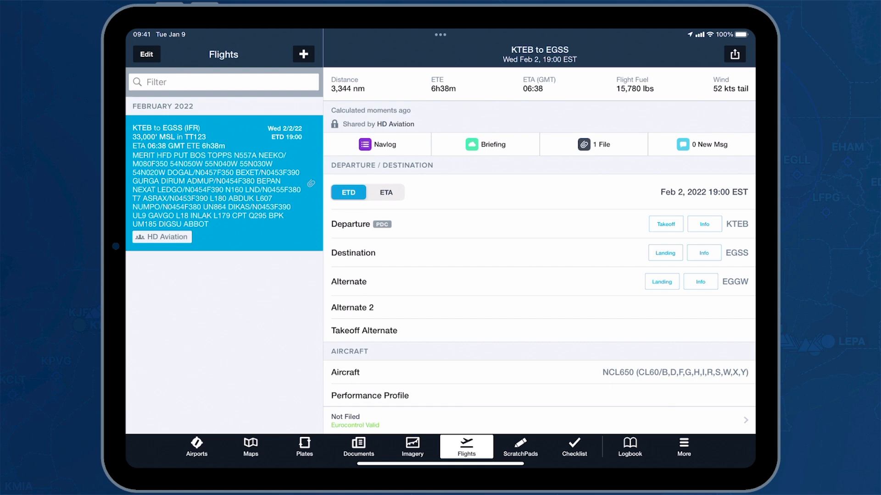
{"action": "scroll", "coordinate": [540, 252], "scroll_direction": "down", "scroll_amount": 10}
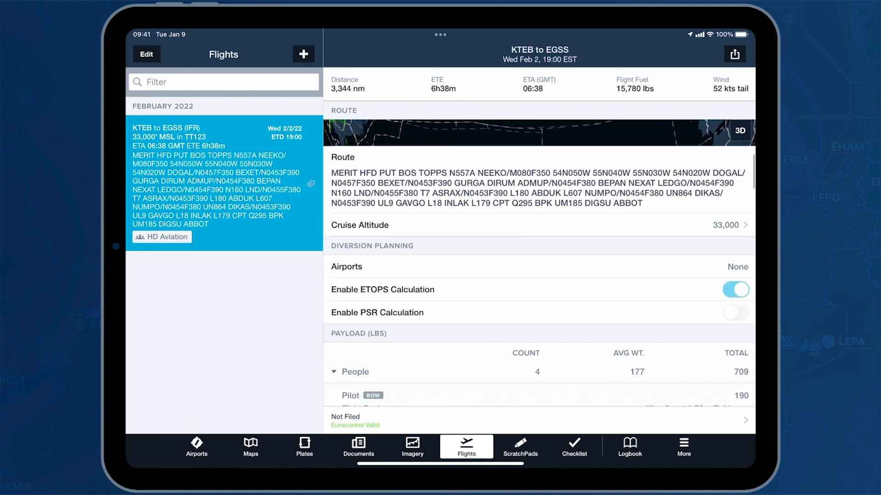
{"action": "scroll", "coordinate": [539, 261], "scroll_direction": "down", "scroll_amount": 10}
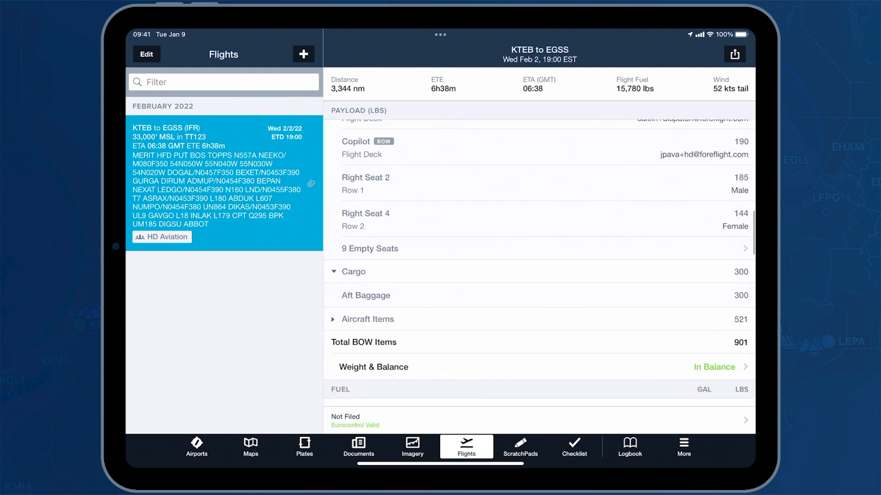
{"action": "scroll", "coordinate": [539, 261], "scroll_direction": "down", "scroll_amount": 3}
{"action": "scroll", "coordinate": [540, 262], "scroll_direction": "up", "scroll_amount": 15}
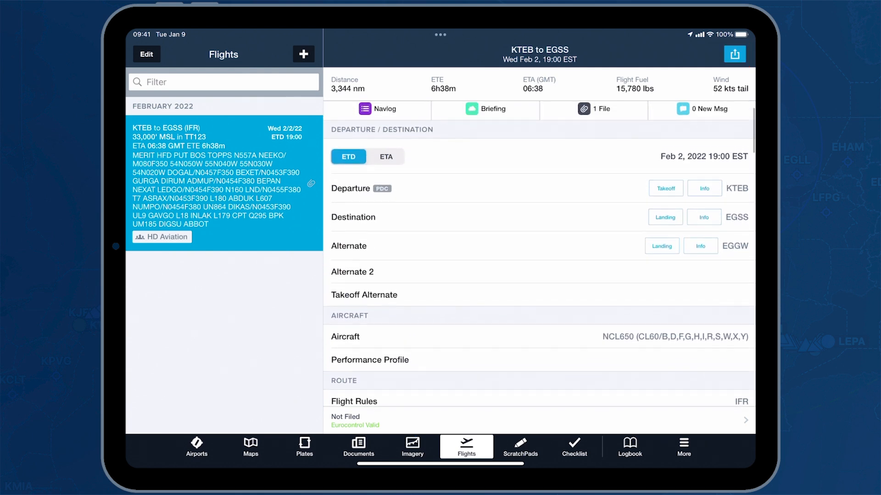
Send the KTEB to EGSS flight to the Map via the Send To popover
{"action": "left_click", "coordinate": [735, 54]}
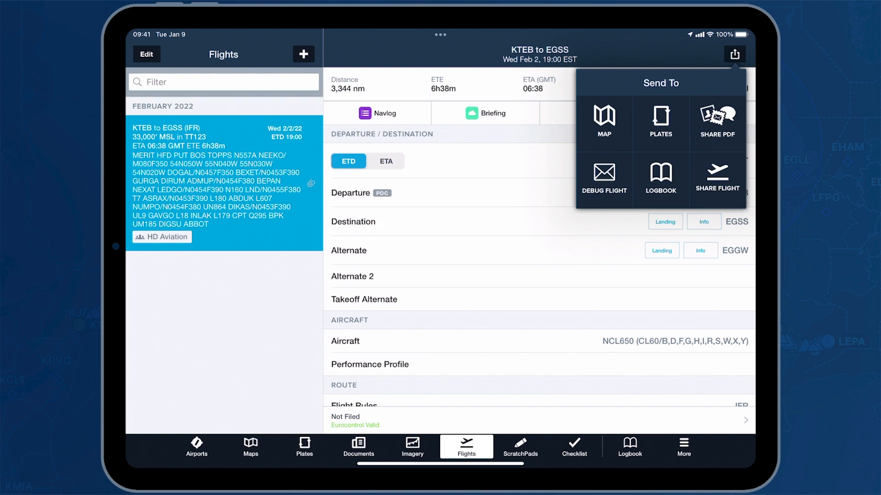
{"action": "left_click", "coordinate": [604, 120]}
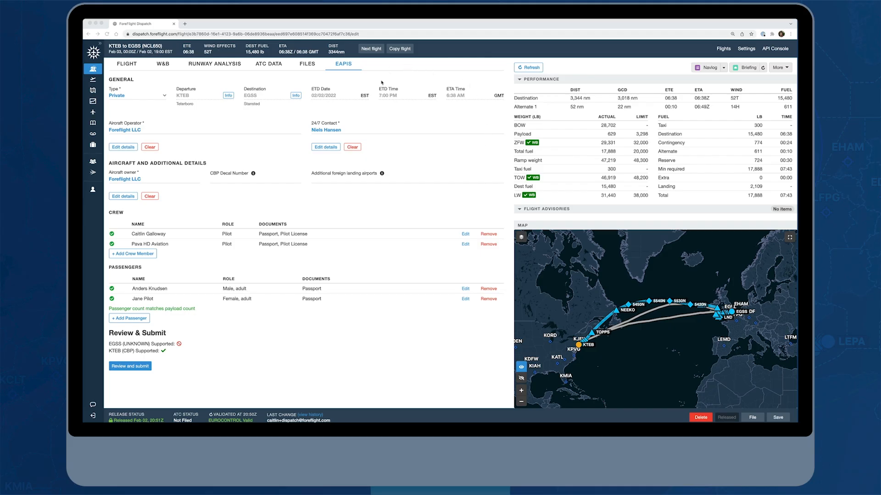
From the released KTEB–EGSS flight's Flight tab, create the next flight departing EGSS
{"action": "left_click", "coordinate": [128, 65]}
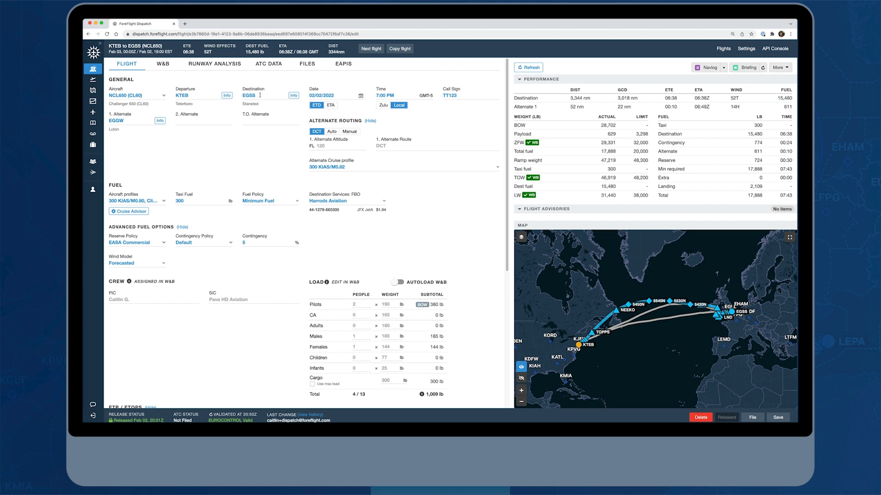
{"action": "left_click", "coordinate": [371, 49]}
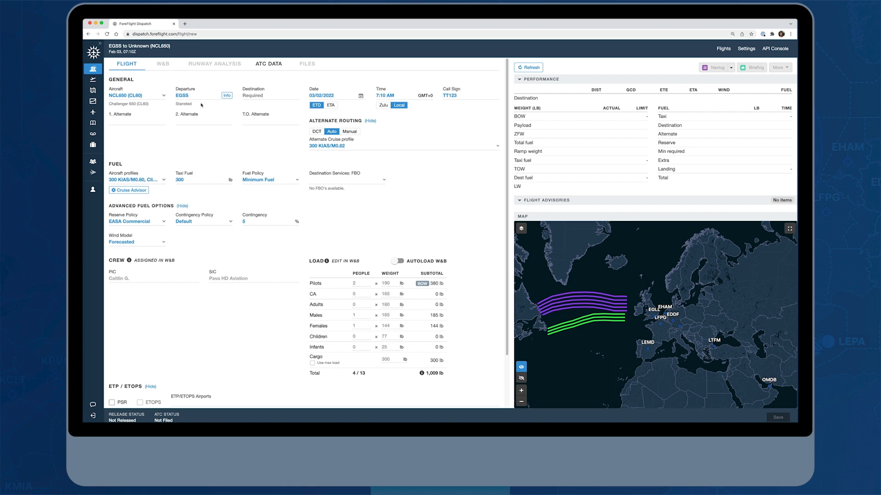
Set the destination to OMDB Dubai International and review its weather details
{"action": "left_click", "coordinate": [266, 95]}
{"action": "type", "text": "DUBAI"}
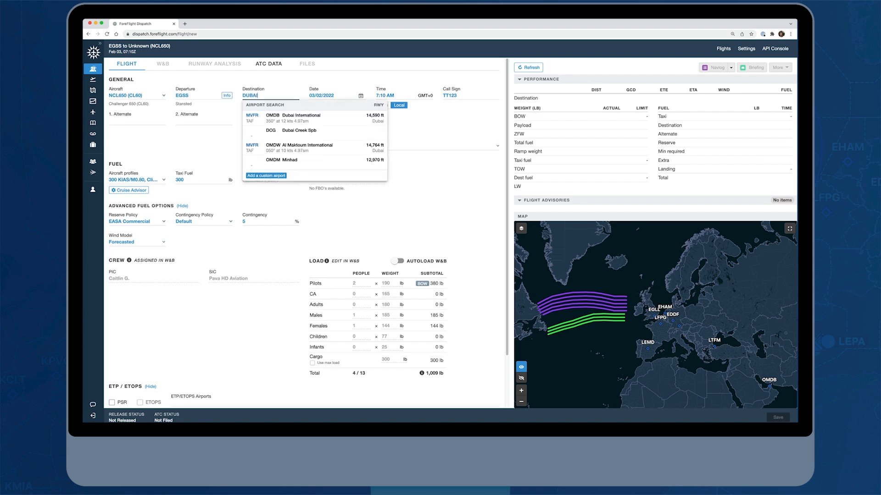
{"action": "left_click", "coordinate": [324, 121]}
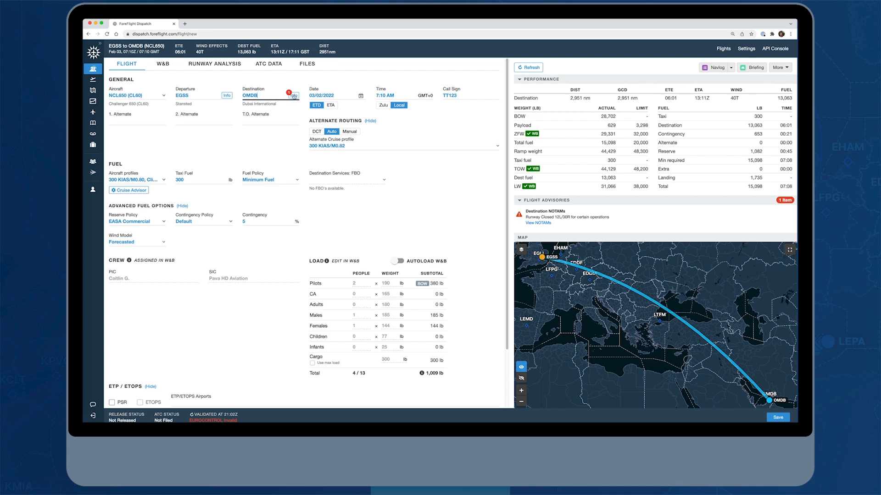
{"action": "left_click", "coordinate": [294, 96]}
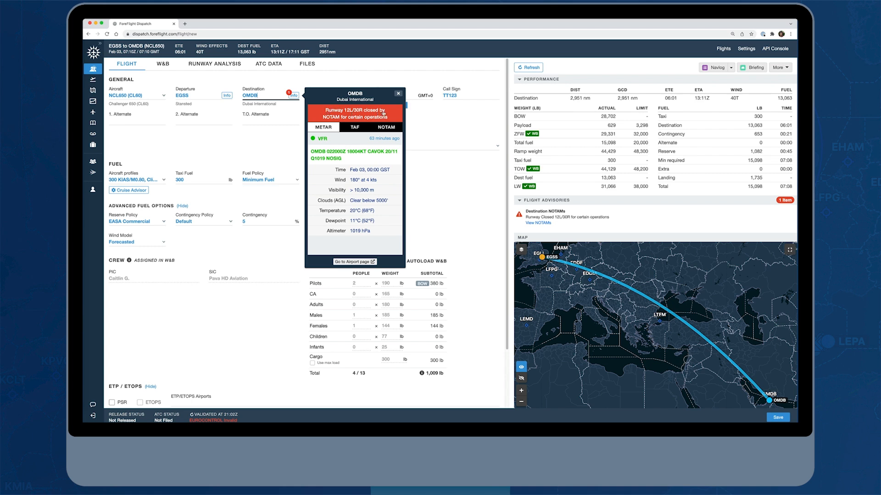
{"action": "left_click", "coordinate": [398, 94]}
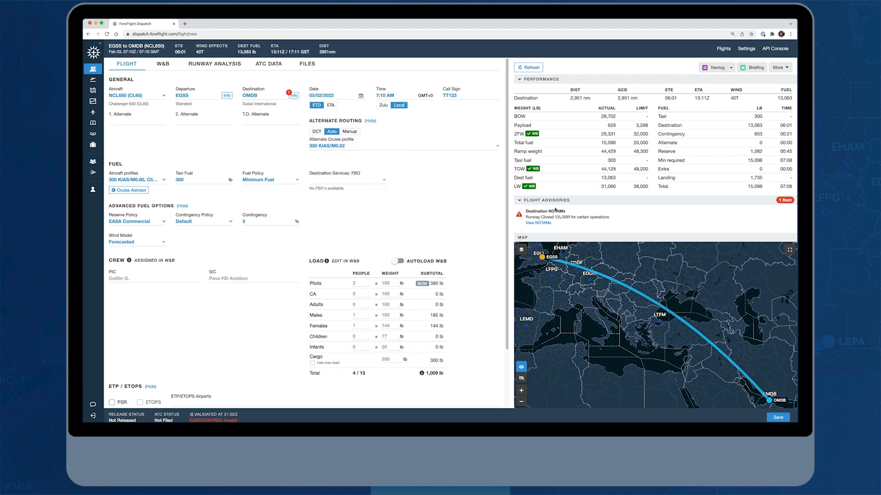
Check the OMDB runway 12L/30R closure NOTAM, dismiss it, and hide Alternate Routing
{"action": "left_click", "coordinate": [542, 224]}
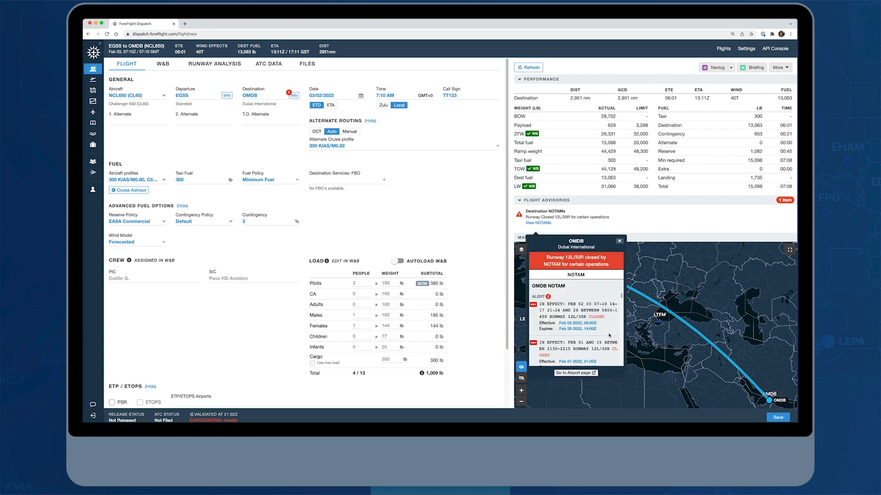
{"action": "left_click", "coordinate": [619, 242]}
{"action": "left_click", "coordinate": [371, 121]}
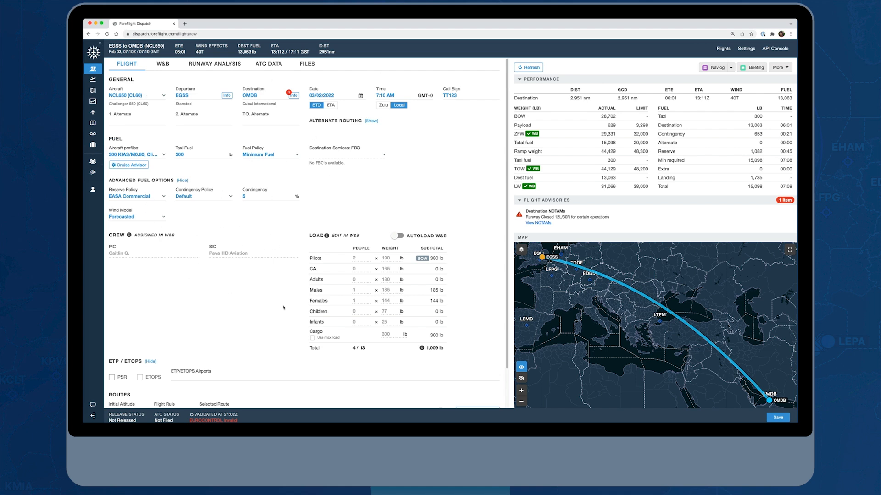
Apply the recommended EUROCONTROL-valid FL370 route (3,114 nm, ETE 06:16) and open Route Builder
{"action": "scroll", "coordinate": [284, 308], "scroll_direction": "down", "scroll_amount": 1}
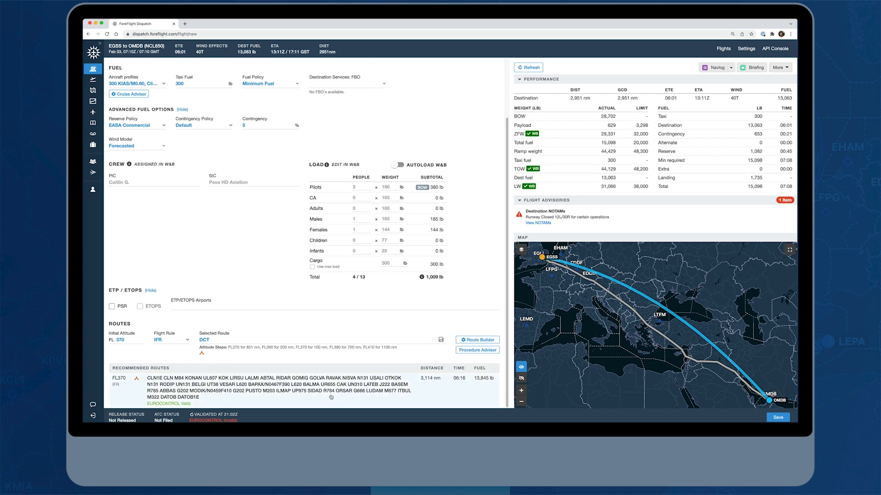
{"action": "left_click", "coordinate": [272, 401]}
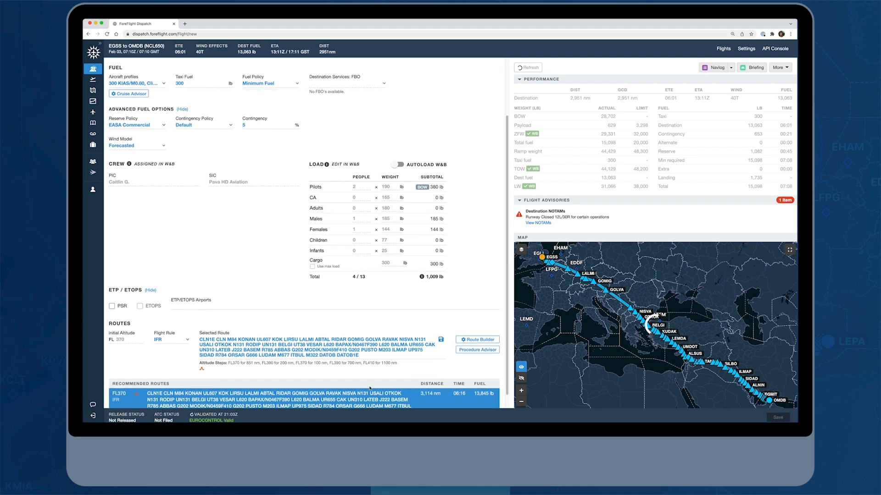
{"action": "scroll", "coordinate": [369, 389], "scroll_direction": "down", "scroll_amount": 1}
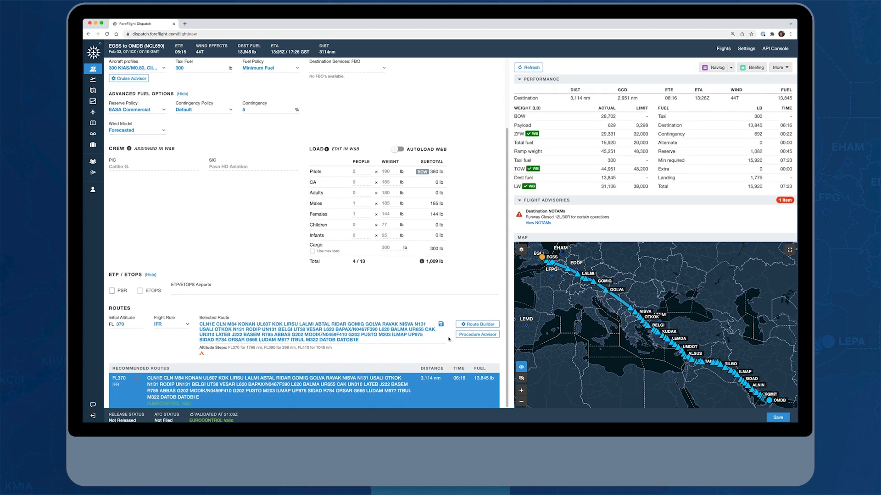
{"action": "left_click", "coordinate": [489, 324]}
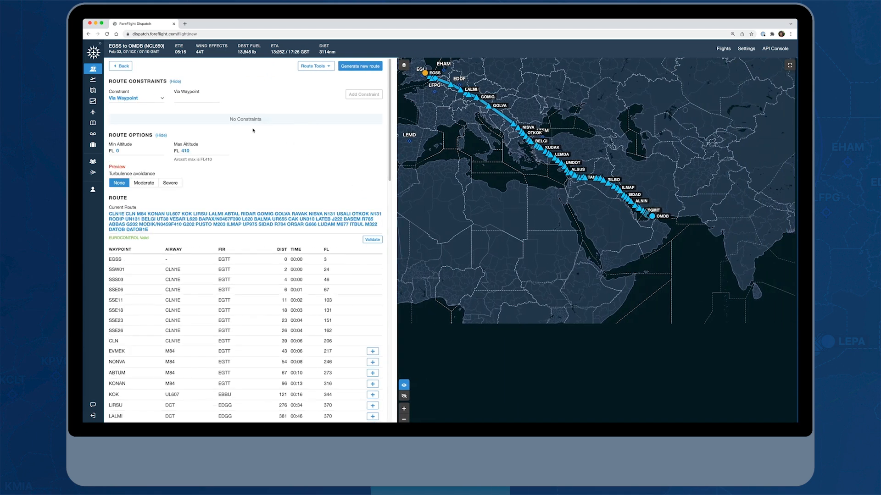
Add an Avoid FIR constraint for OIIX Tehran and generate the new 3,122 nm route
{"action": "left_click", "coordinate": [161, 98]}
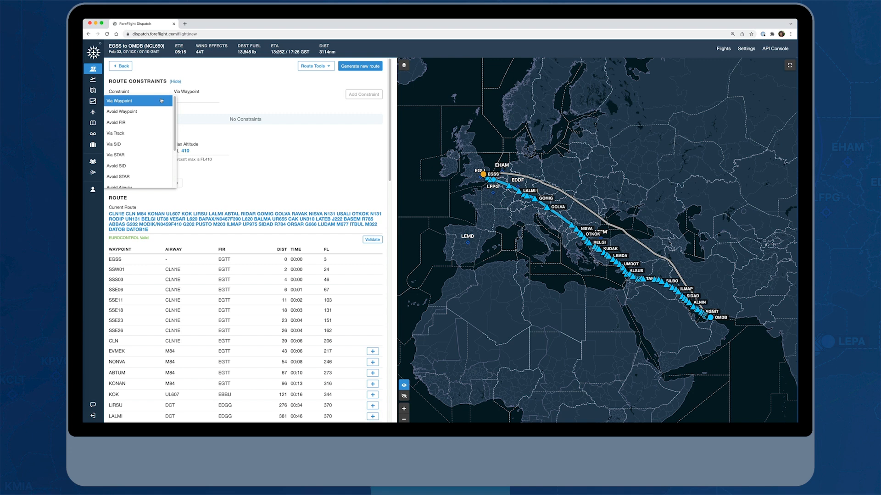
{"action": "left_click", "coordinate": [130, 123]}
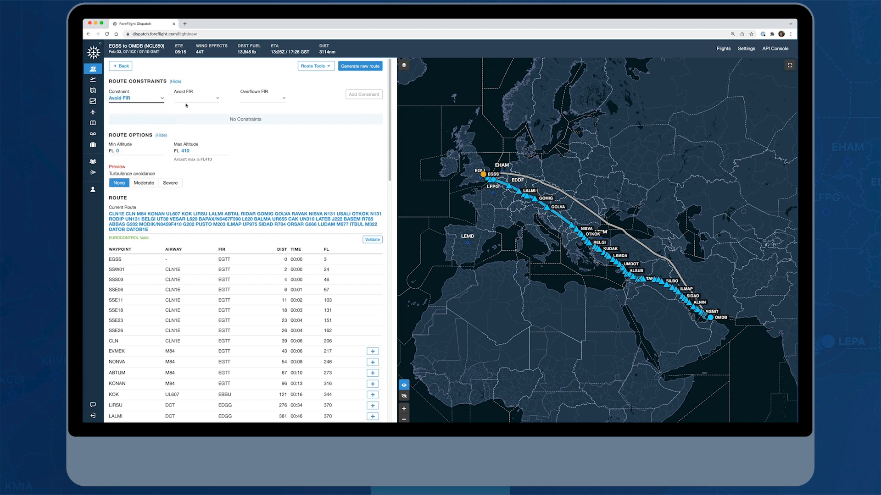
{"action": "left_click", "coordinate": [283, 100]}
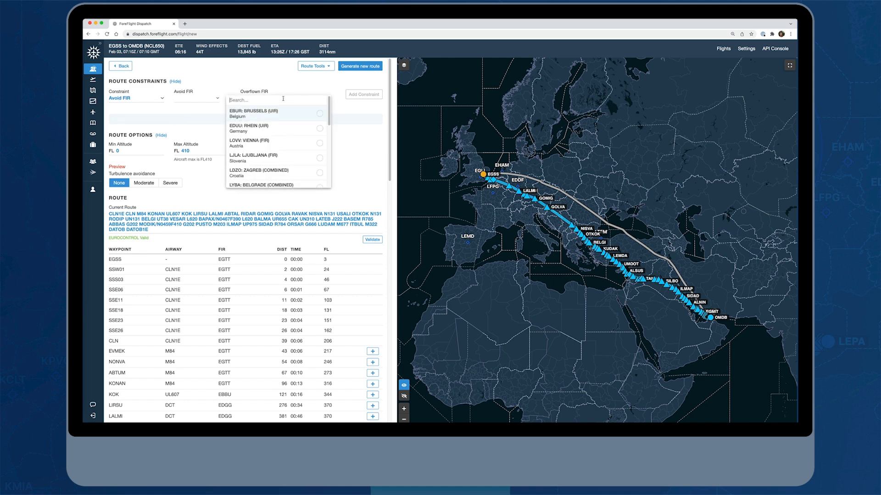
{"action": "scroll", "coordinate": [289, 134], "scroll_direction": "down", "scroll_amount": 5}
{"action": "scroll", "coordinate": [289, 134], "scroll_direction": "down", "scroll_amount": 8}
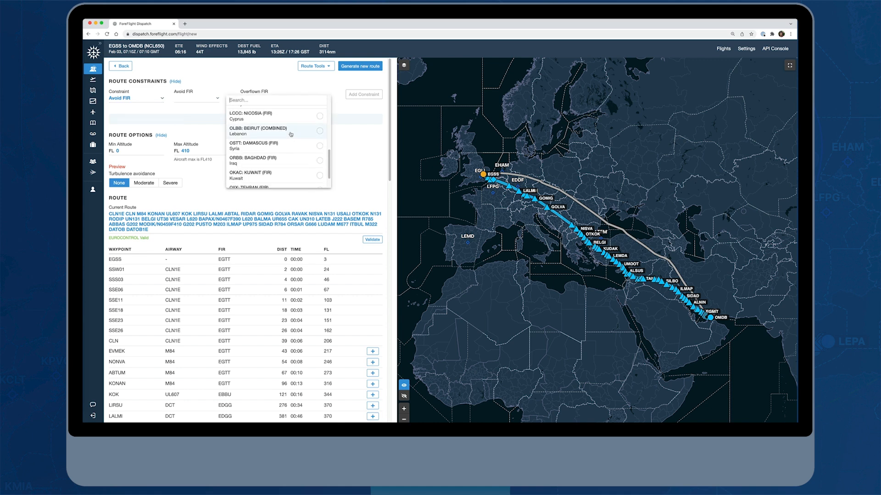
{"action": "scroll", "coordinate": [291, 134], "scroll_direction": "down", "scroll_amount": 2}
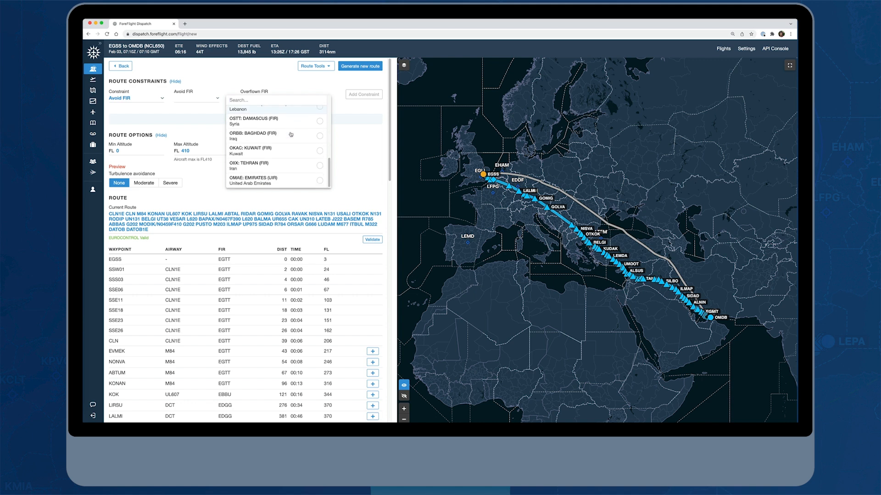
{"action": "left_click", "coordinate": [300, 169]}
{"action": "left_click", "coordinate": [352, 173]}
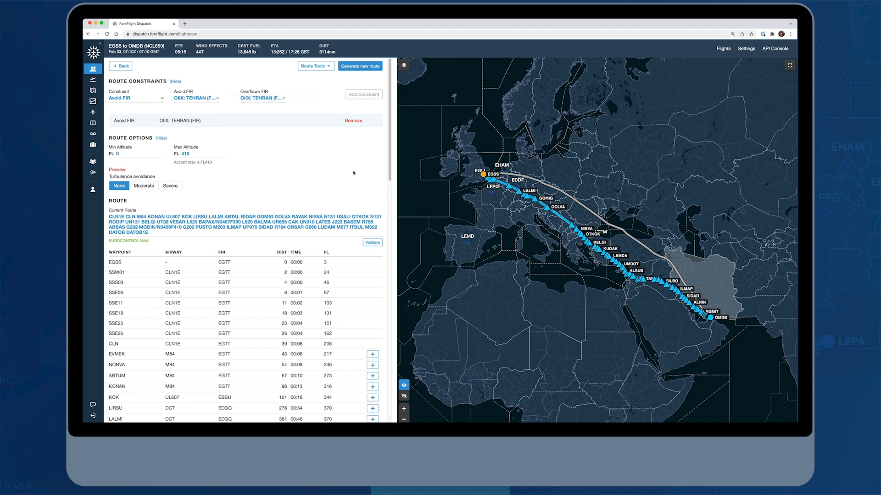
{"action": "left_click", "coordinate": [360, 66]}
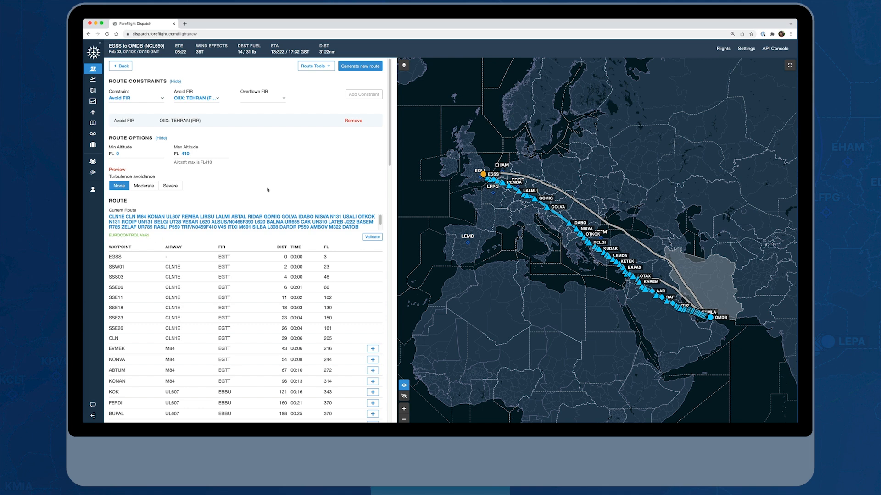
{"action": "left_click", "coordinate": [330, 67]}
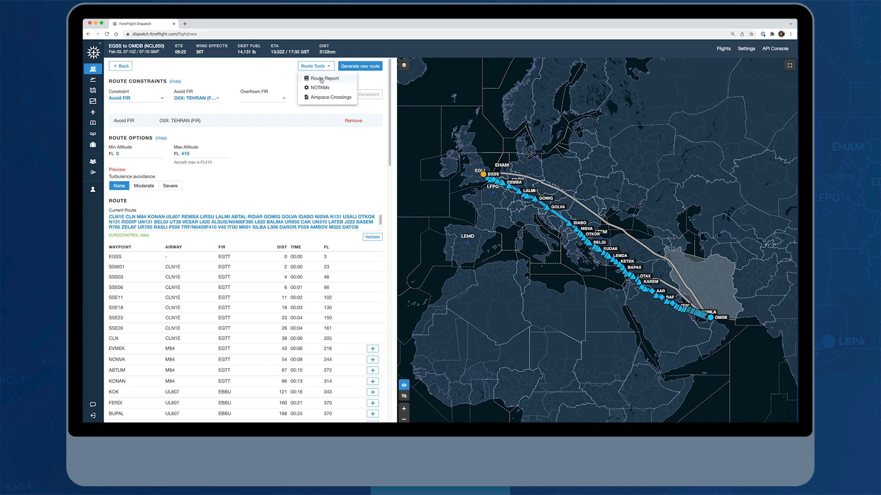
{"action": "left_click", "coordinate": [323, 79]}
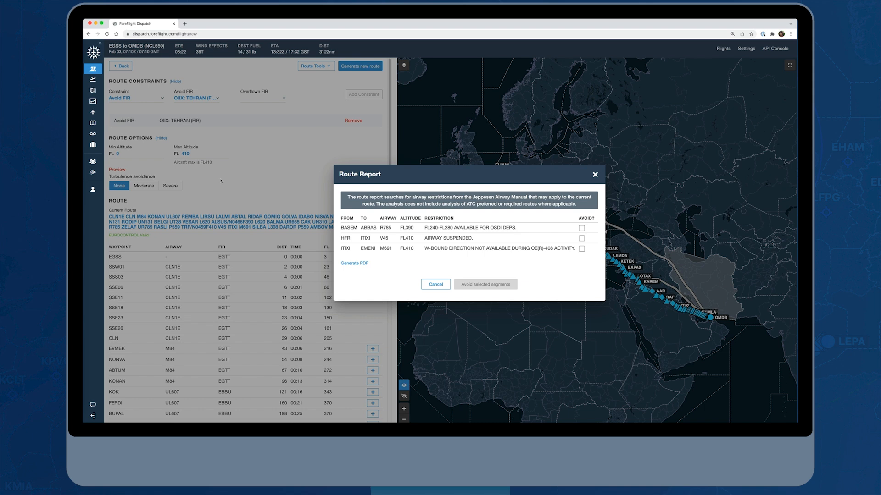
{"action": "left_click", "coordinate": [582, 239]}
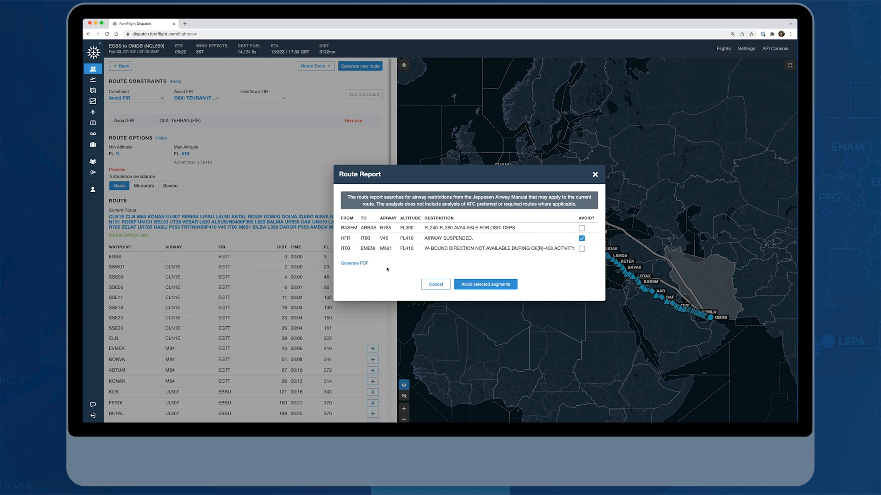
{"action": "left_click", "coordinate": [423, 283]}
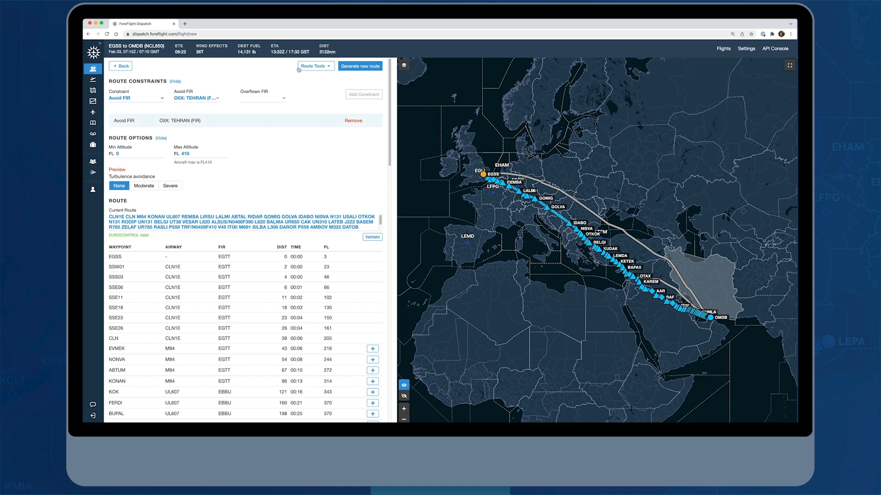
{"action": "left_click", "coordinate": [330, 67]}
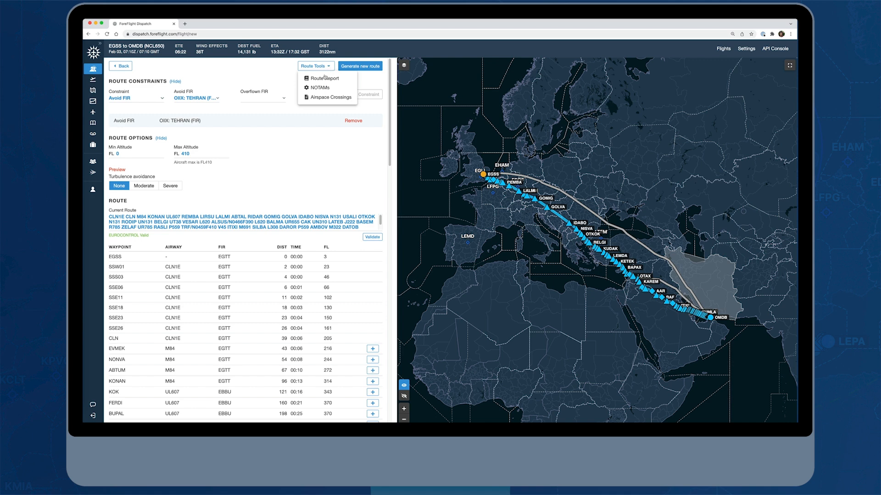
{"action": "left_click", "coordinate": [330, 97]}
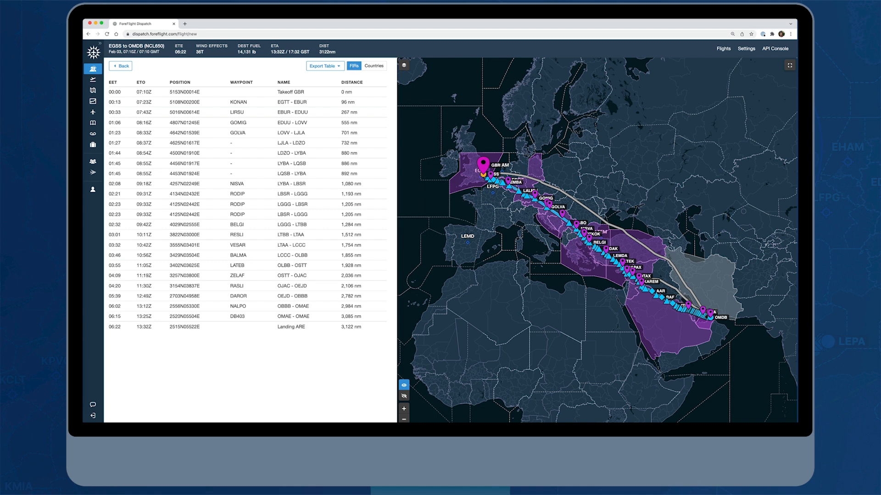
{"action": "left_click", "coordinate": [550, 204]}
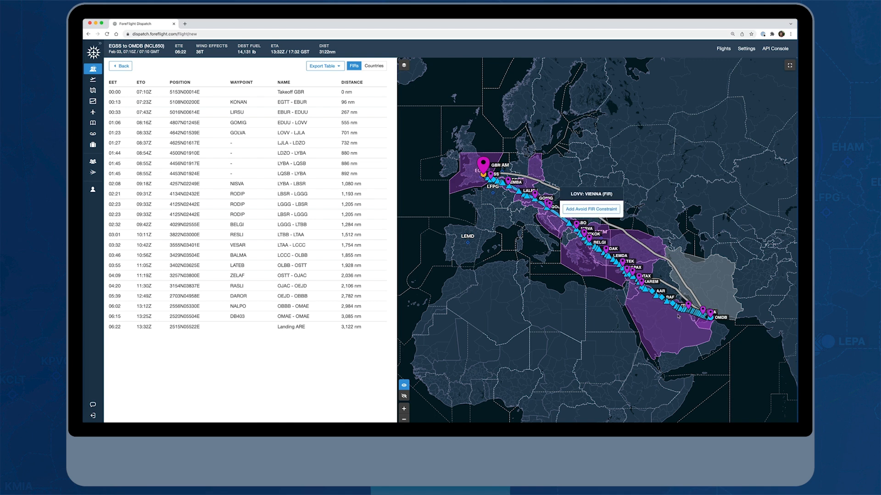
{"action": "left_click", "coordinate": [373, 66]}
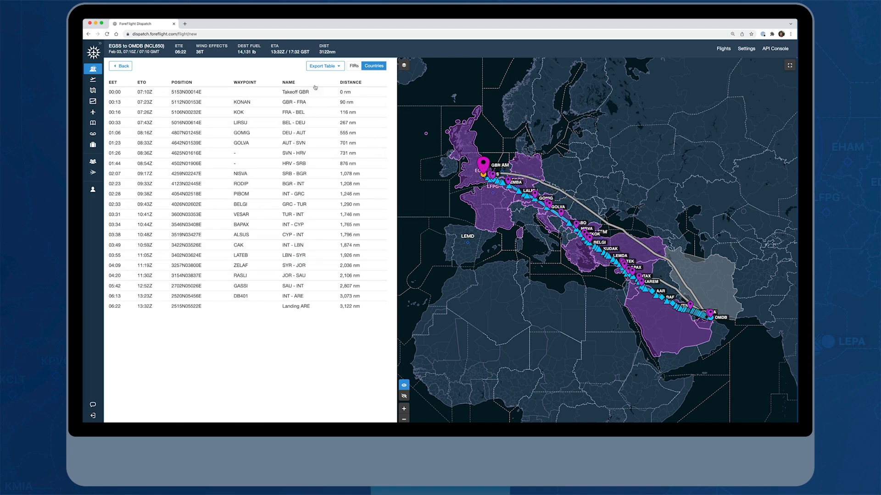
{"action": "left_click", "coordinate": [327, 67]}
{"action": "left_click", "coordinate": [229, 65]}
{"action": "left_click", "coordinate": [114, 66]}
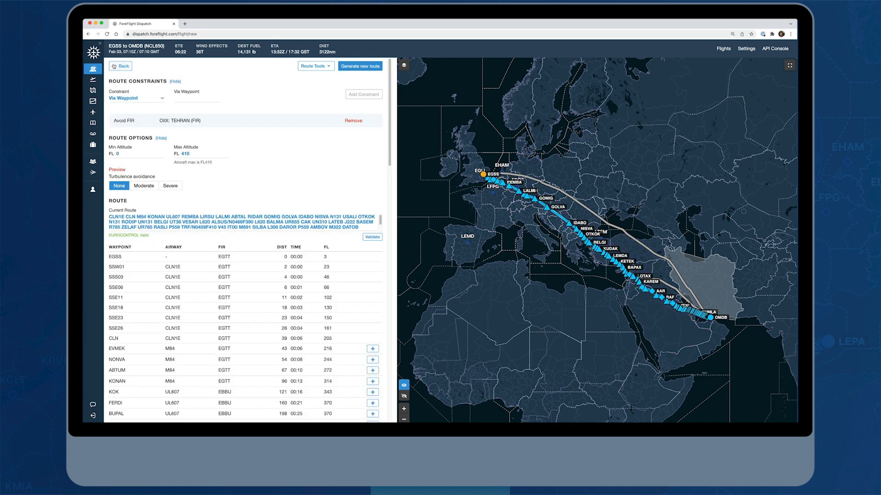
Back on the flight page, release the EGSS–OMDB flight to the crew as Editable
{"action": "left_click", "coordinate": [116, 66]}
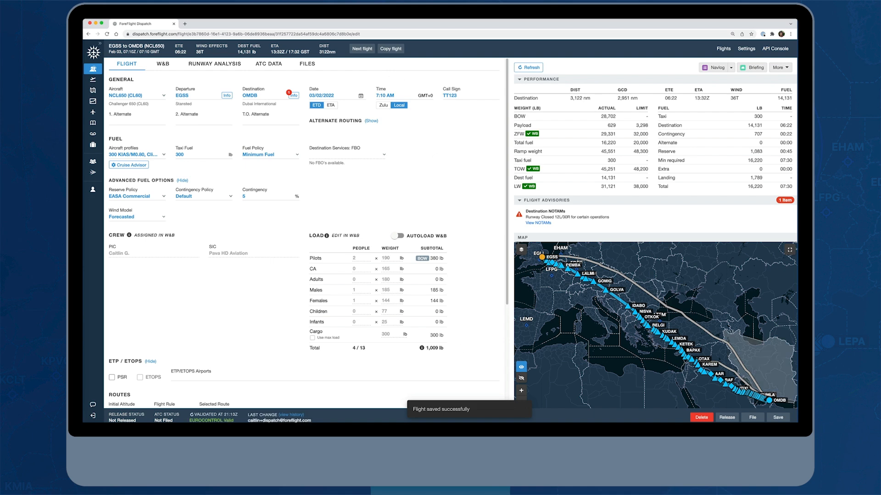
{"action": "left_click", "coordinate": [726, 418]}
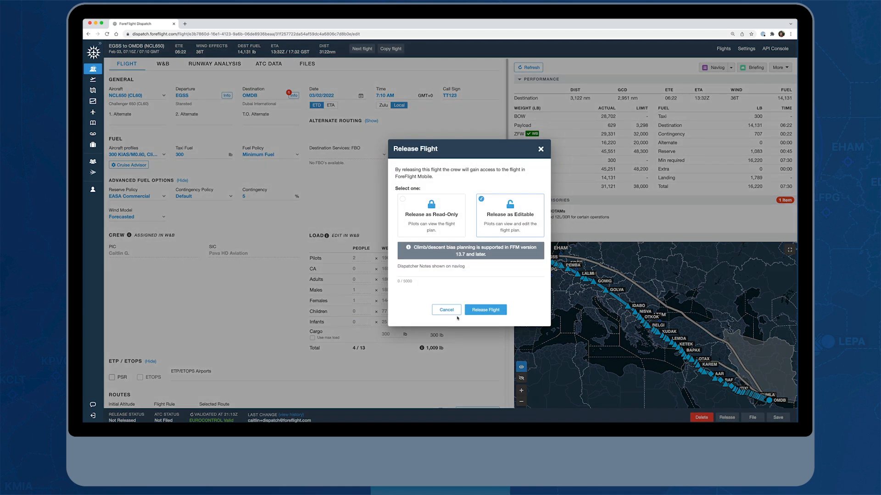
{"action": "left_click", "coordinate": [477, 311]}
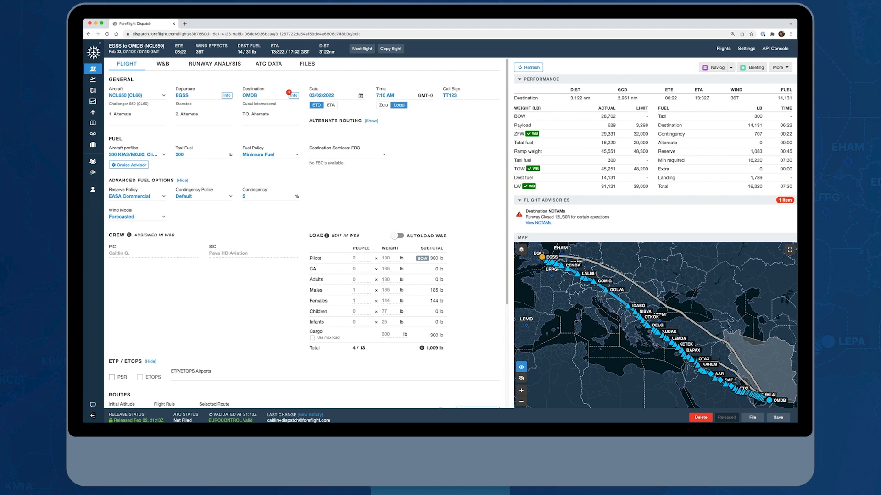
Show the Operational Rules settings listing alternate, avoid-FIR, fuel policy and flight-type rules
{"action": "left_click", "coordinate": [746, 49]}
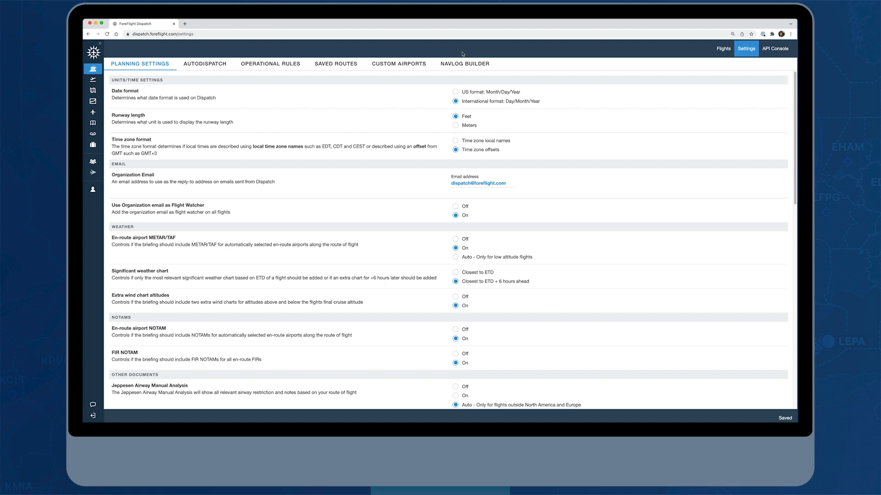
{"action": "left_click", "coordinate": [263, 65]}
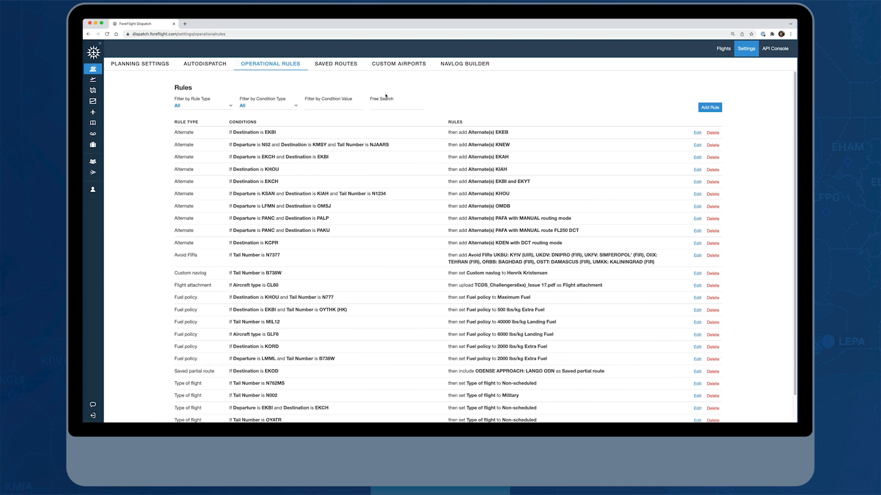
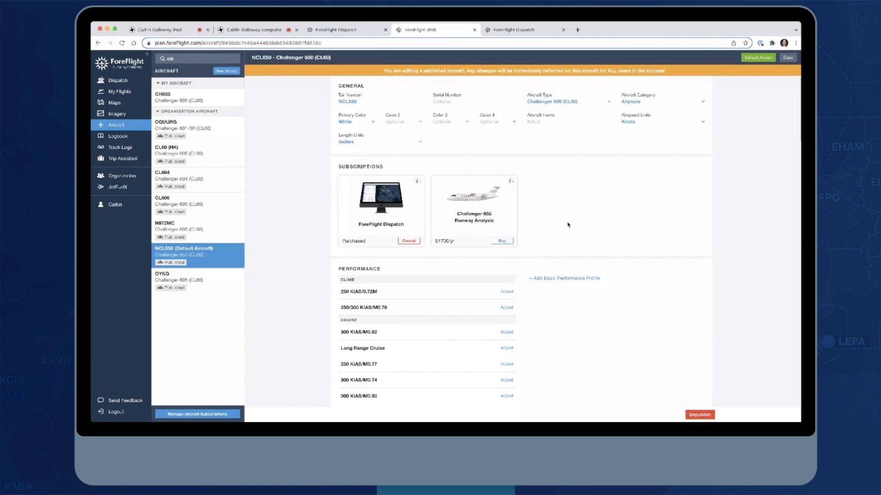
Scroll down the NCL650 profile and zoom the page in to read its Weights and W&B sections
{"action": "scroll", "coordinate": [573, 228], "scroll_direction": "down", "scroll_amount": 4}
{"action": "scroll", "coordinate": [575, 229], "scroll_direction": "down", "scroll_amount": 20}
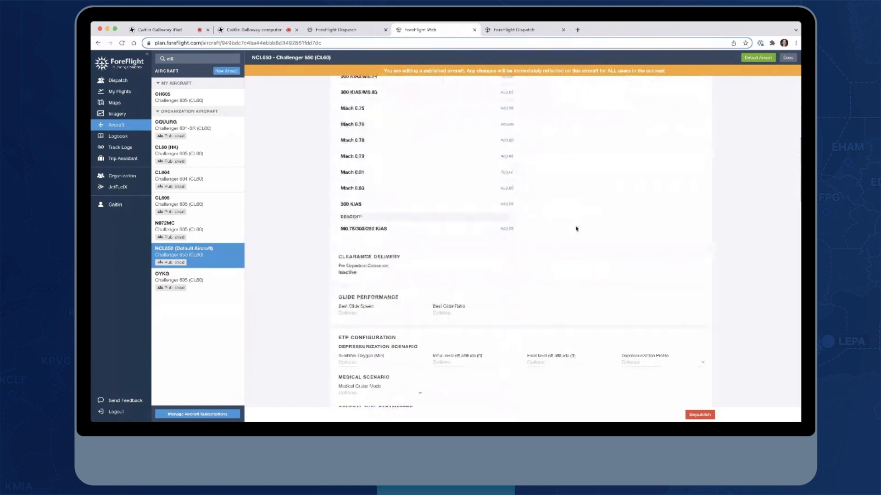
{"action": "scroll", "coordinate": [576, 226], "scroll_direction": "down", "scroll_amount": 12}
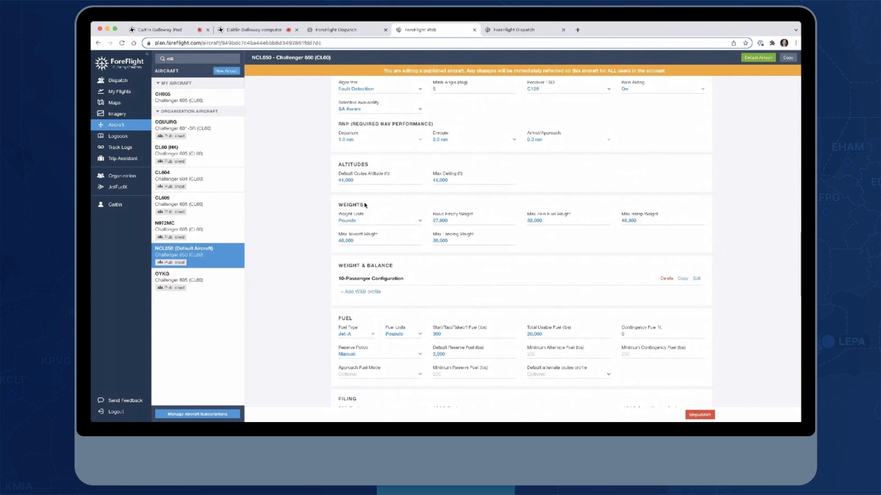
{"action": "key", "text": "super+equal"}
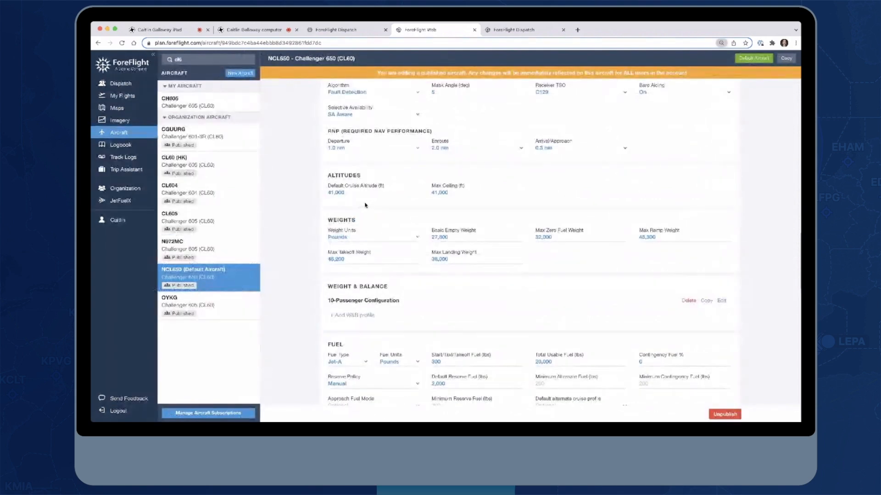
{"action": "scroll", "coordinate": [471, 270], "scroll_direction": "down", "scroll_amount": 3}
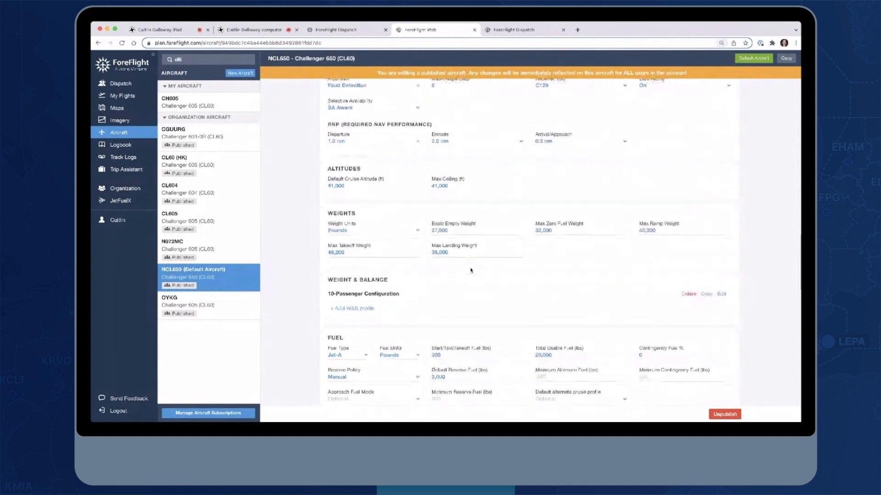
{"action": "scroll", "coordinate": [470, 270], "scroll_direction": "down", "scroll_amount": 2}
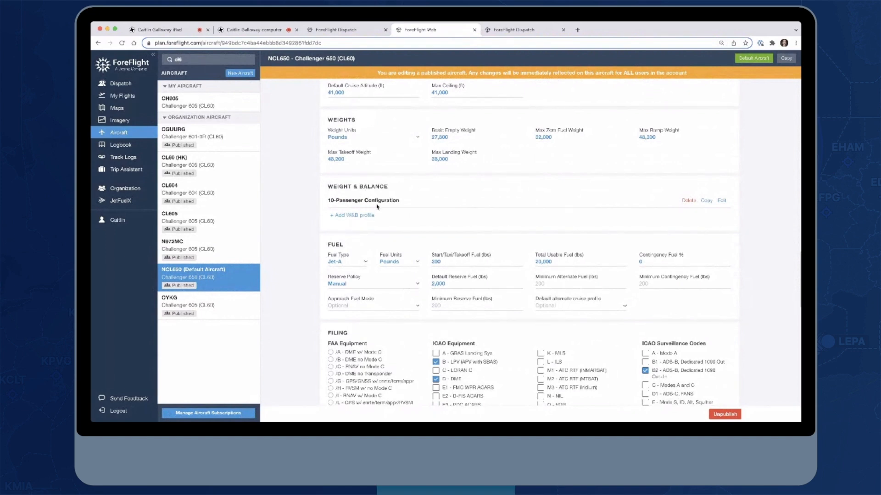
{"action": "left_click", "coordinate": [722, 202]}
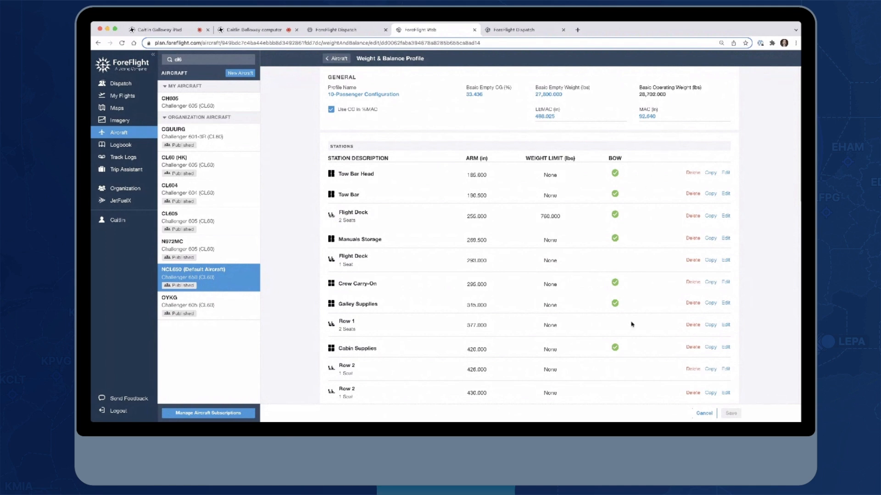
{"action": "scroll", "coordinate": [655, 319], "scroll_direction": "down", "scroll_amount": 5}
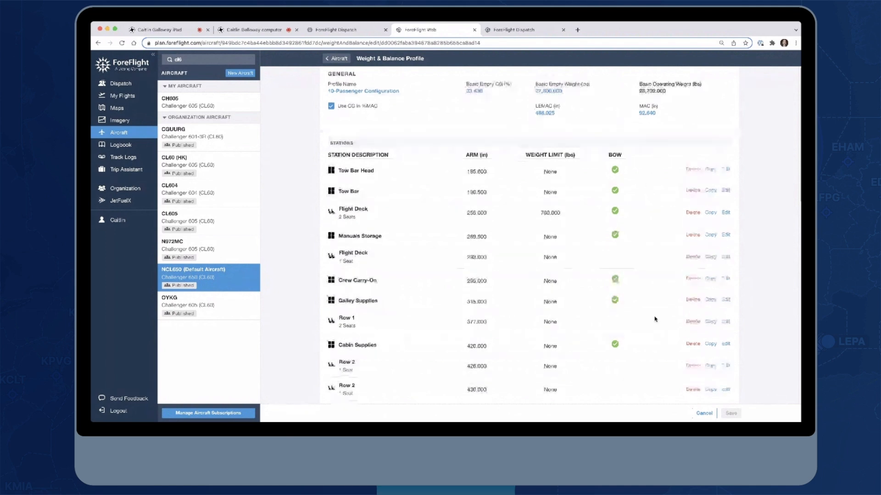
{"action": "scroll", "coordinate": [656, 319], "scroll_direction": "down", "scroll_amount": 2}
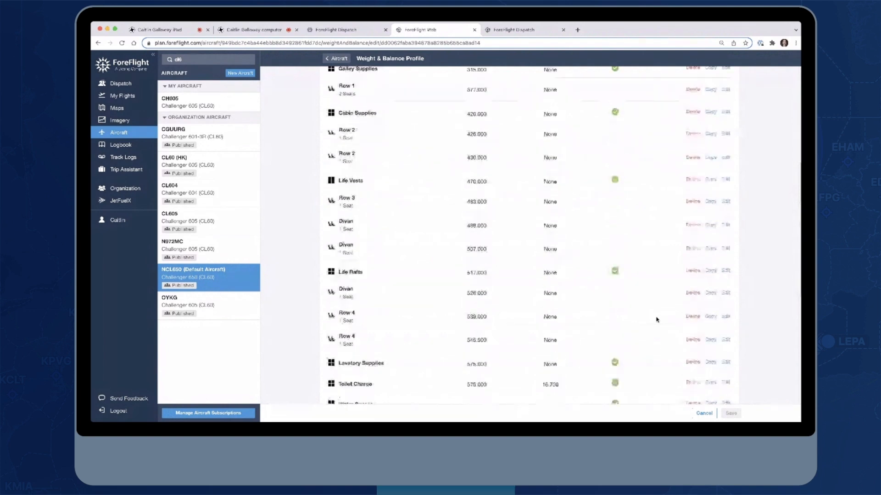
{"action": "scroll", "coordinate": [656, 320], "scroll_direction": "down", "scroll_amount": 3}
{"action": "scroll", "coordinate": [676, 240], "scroll_direction": "up", "scroll_amount": 1}
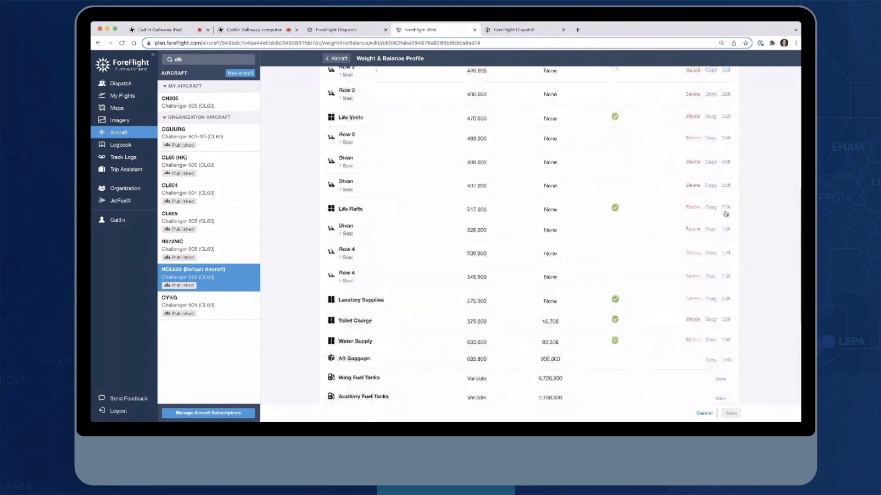
{"action": "scroll", "coordinate": [724, 209], "scroll_direction": "up", "scroll_amount": 7}
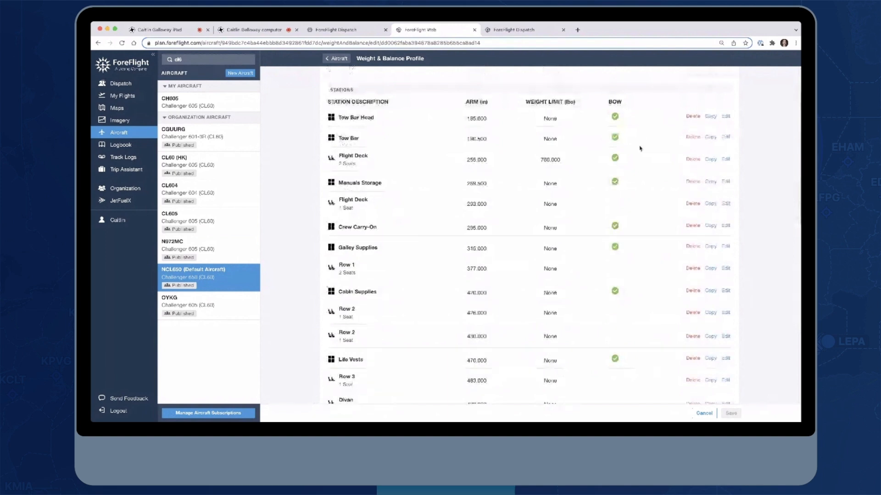
{"action": "left_click", "coordinate": [725, 160]}
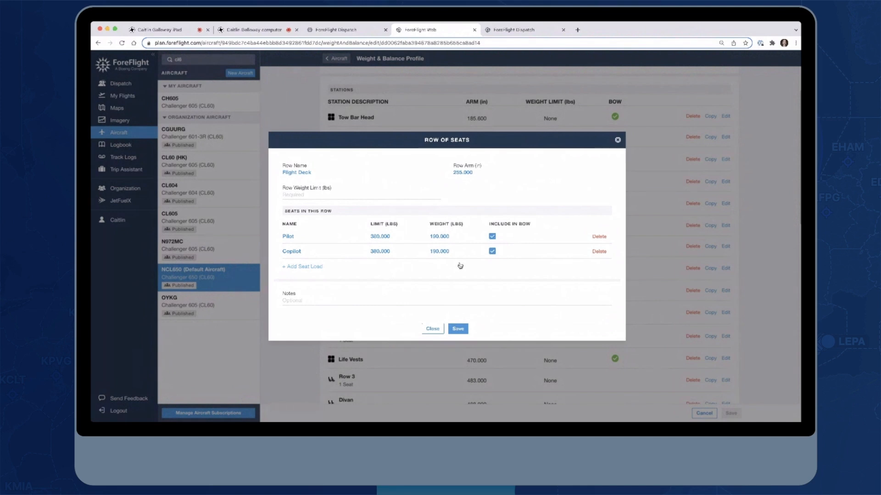
{"action": "left_click", "coordinate": [436, 329]}
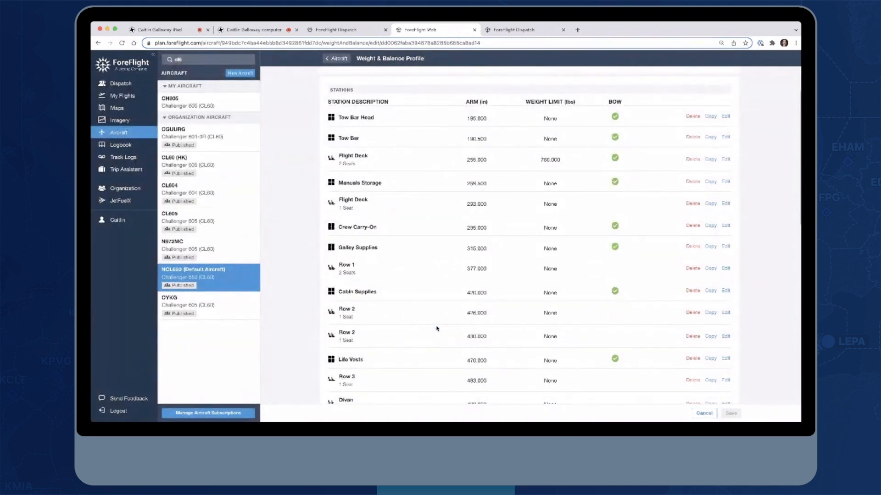
{"action": "scroll", "coordinate": [448, 326], "scroll_direction": "down", "scroll_amount": 4}
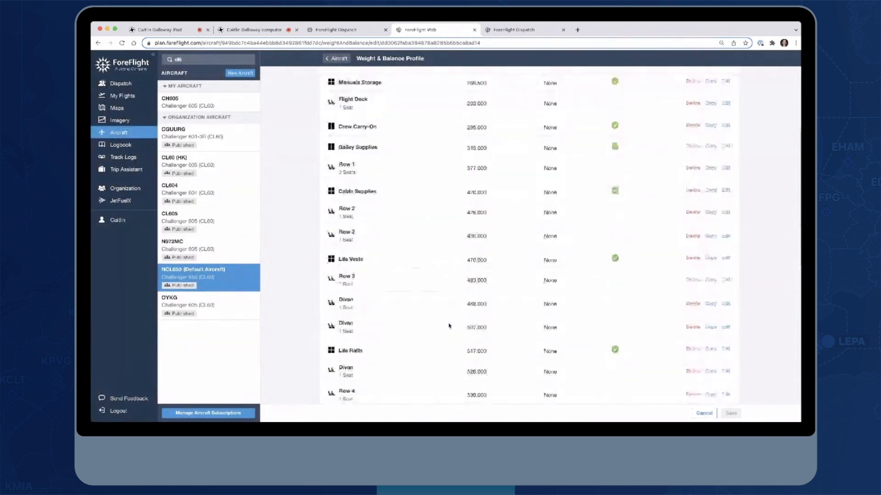
{"action": "scroll", "coordinate": [449, 326], "scroll_direction": "down", "scroll_amount": 10}
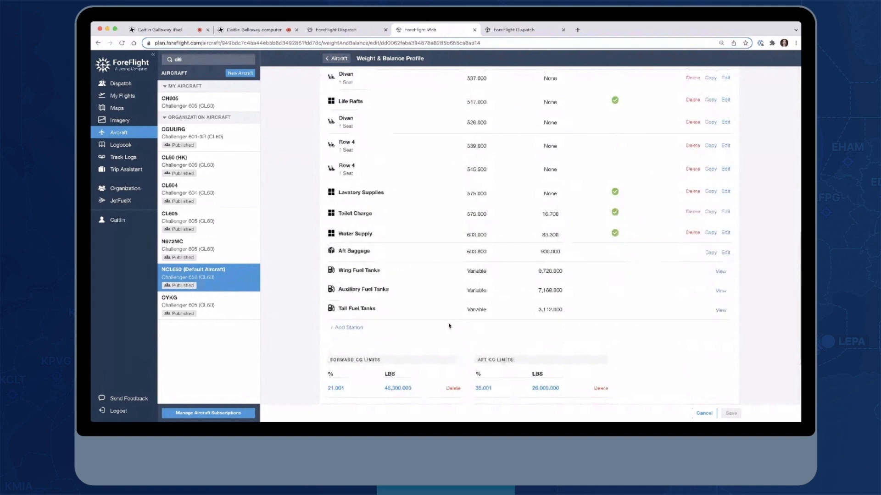
{"action": "scroll", "coordinate": [450, 326], "scroll_direction": "up", "scroll_amount": 14}
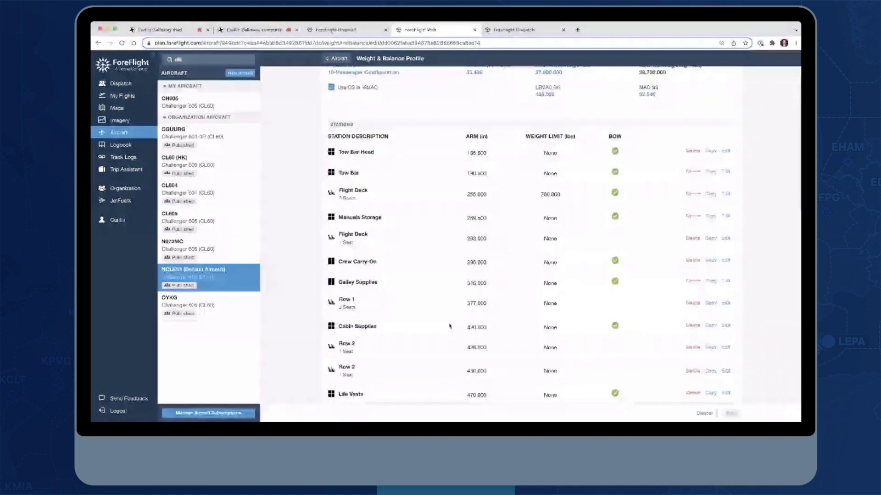
{"action": "scroll", "coordinate": [450, 326], "scroll_direction": "up", "scroll_amount": 1}
{"action": "left_click", "coordinate": [339, 59]}
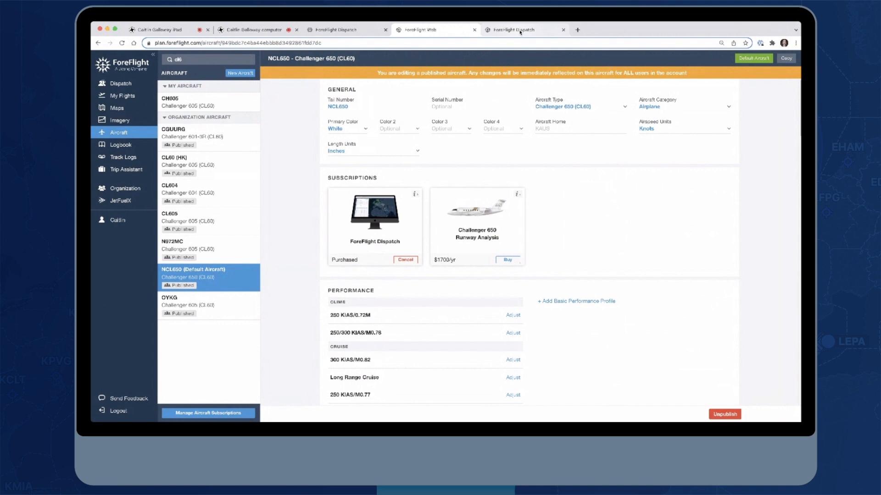
From the Dispatch flights list, start a new flight and filter its aircraft list by 'cl65'
{"action": "left_click", "coordinate": [349, 29]}
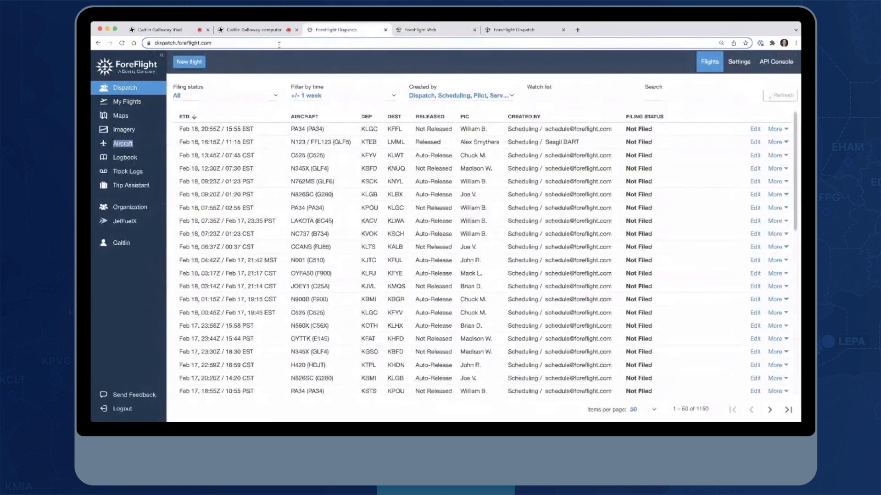
{"action": "left_click", "coordinate": [197, 62]}
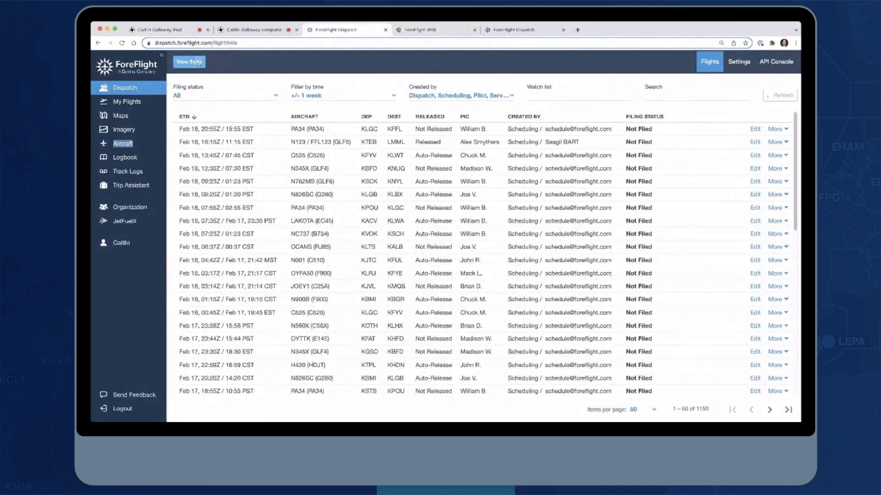
{"action": "left_click", "coordinate": [216, 122]}
{"action": "type", "text": "c"}
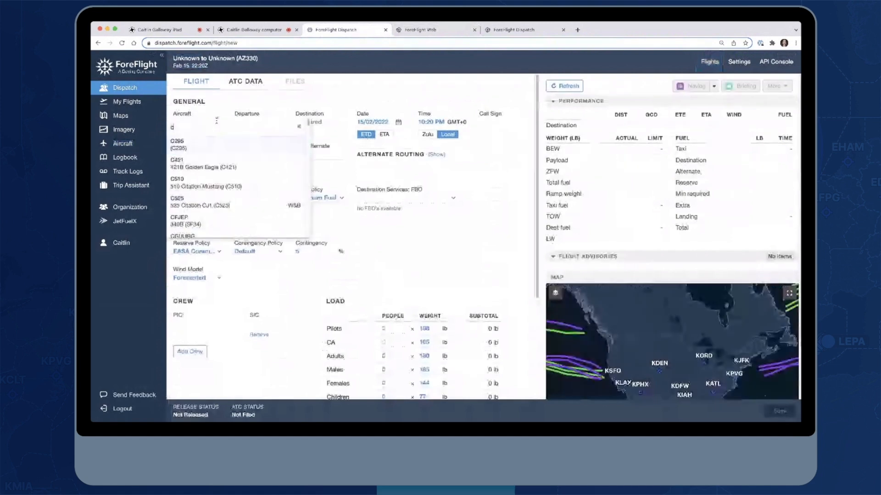
{"action": "type", "text": "l65"}
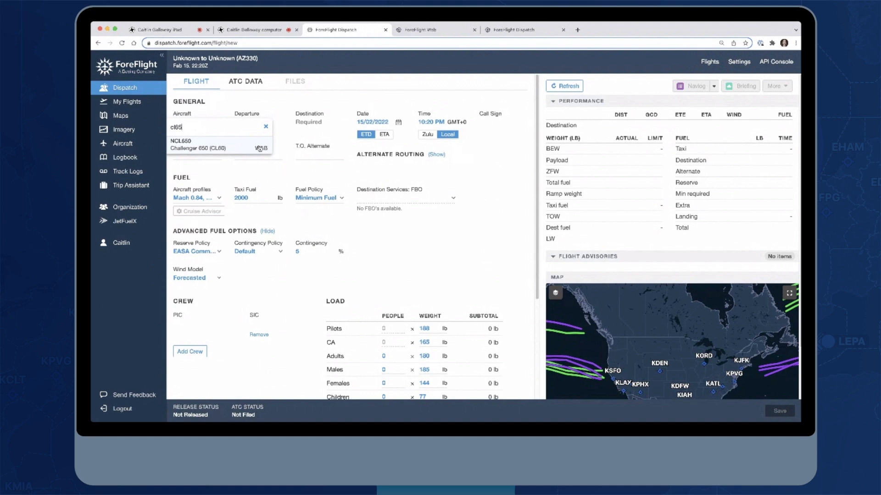
Assign NCL650 (CL60) to the new flight, then go to Settings and leave the unsaved flight
{"action": "left_click", "coordinate": [260, 148]}
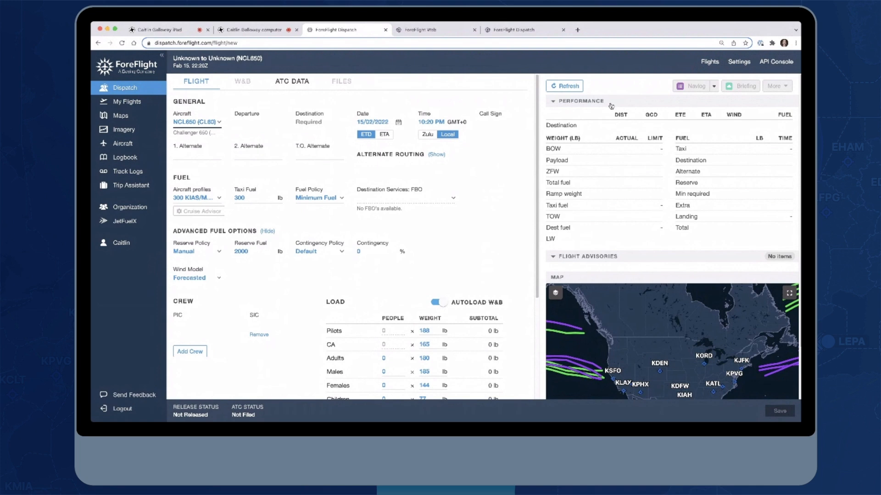
{"action": "left_click", "coordinate": [742, 68]}
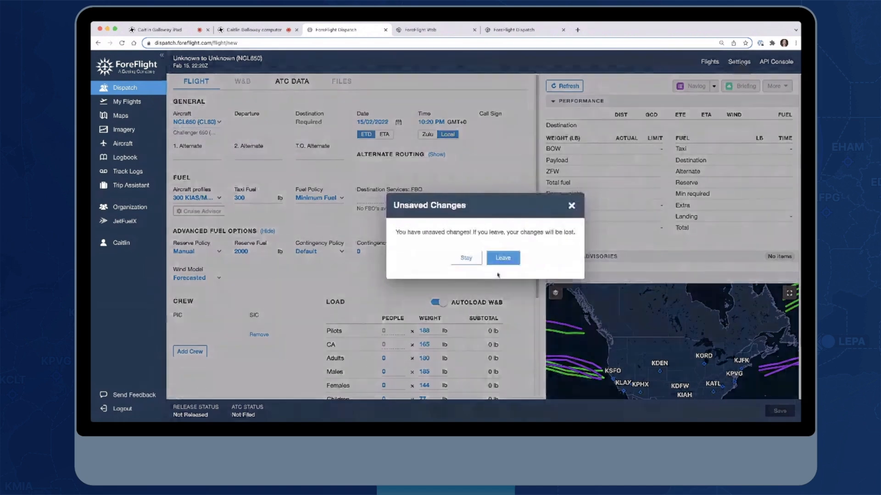
{"action": "left_click", "coordinate": [504, 258]}
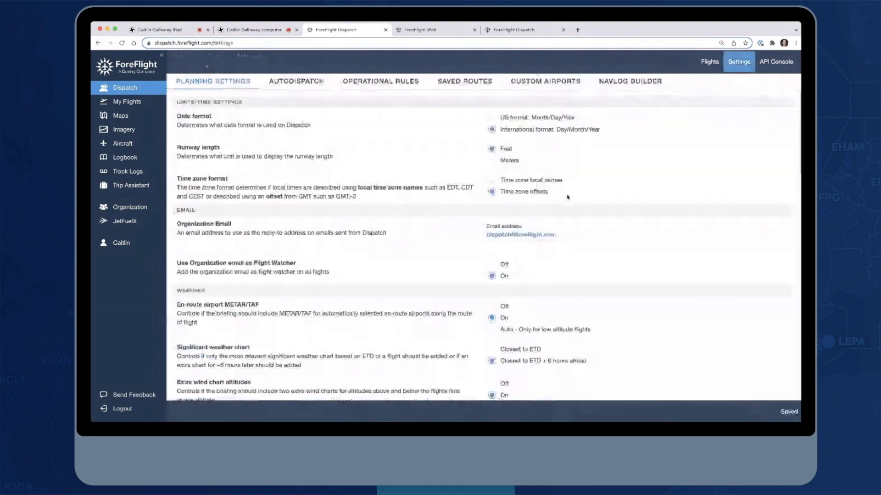
In the Navlog Builder, check the International layout's options, then load the ForeFlight 1 layout
{"action": "left_click", "coordinate": [642, 85]}
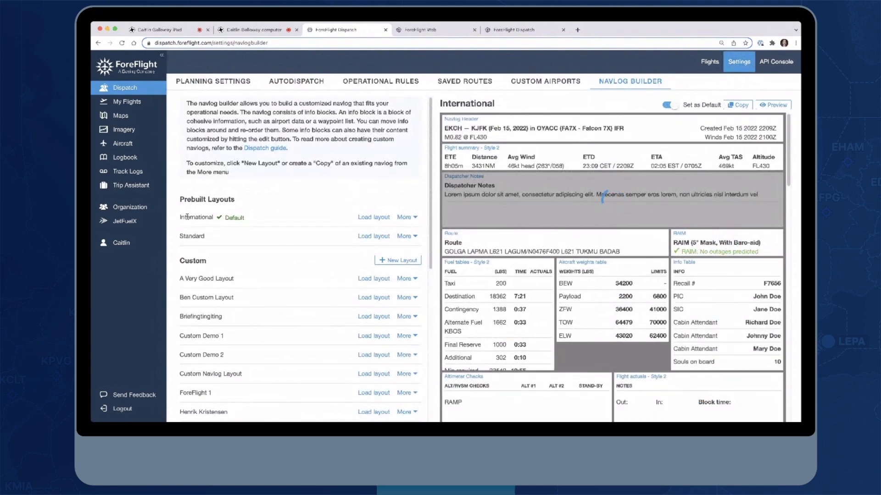
{"action": "left_click", "coordinate": [415, 217]}
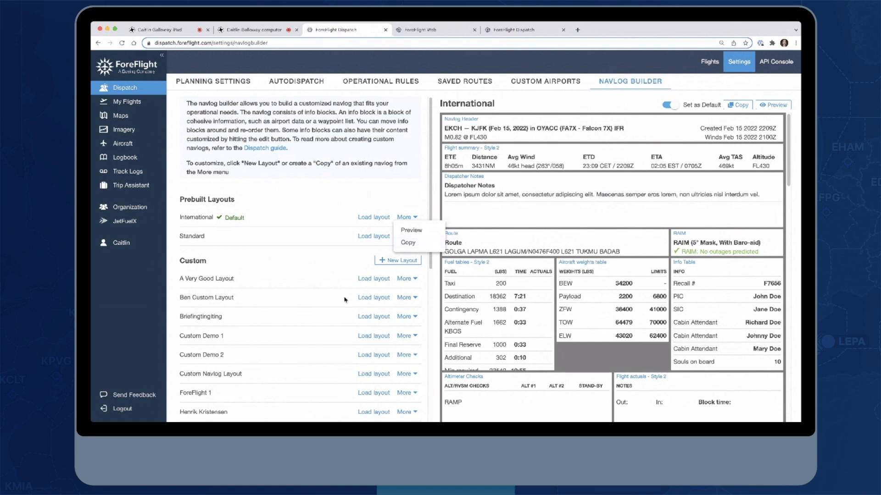
{"action": "left_click", "coordinate": [177, 390]}
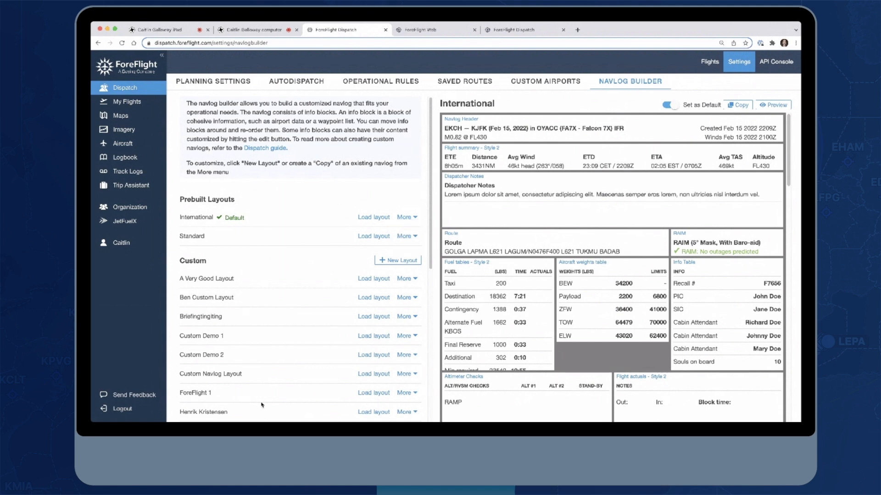
{"action": "left_click", "coordinate": [377, 393]}
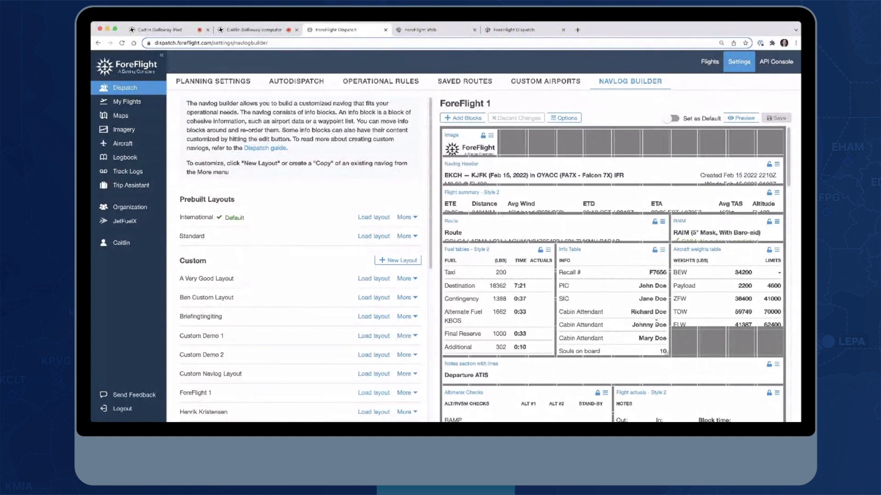
Open the Flight actuals block's Customize settings and cancel without changes
{"action": "scroll", "coordinate": [656, 324], "scroll_direction": "down", "scroll_amount": 5}
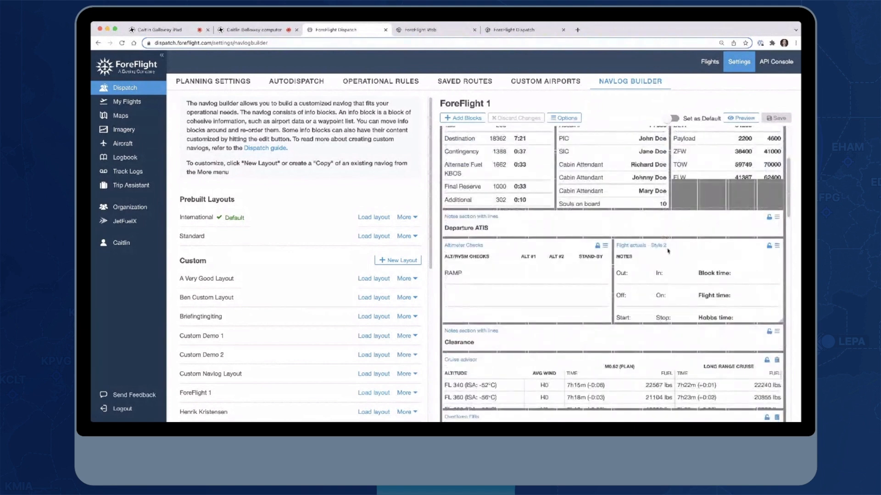
{"action": "left_click", "coordinate": [777, 247]}
{"action": "left_click", "coordinate": [768, 262]}
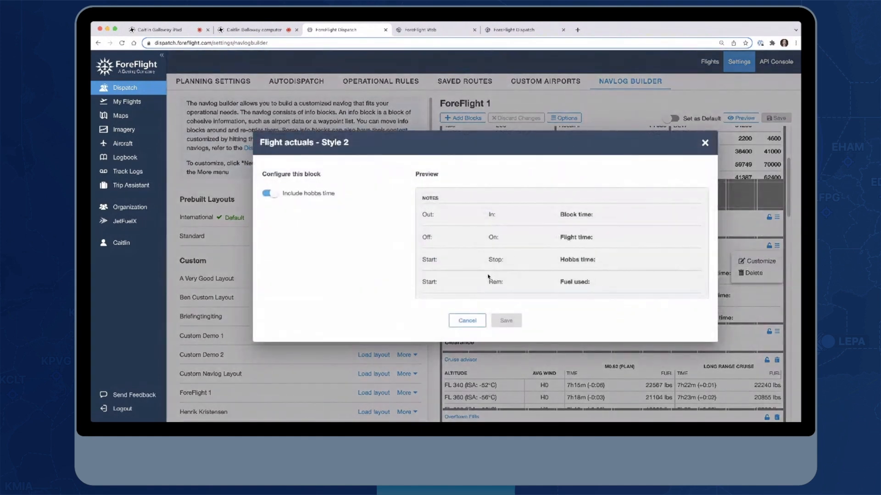
{"action": "left_click", "coordinate": [466, 321]}
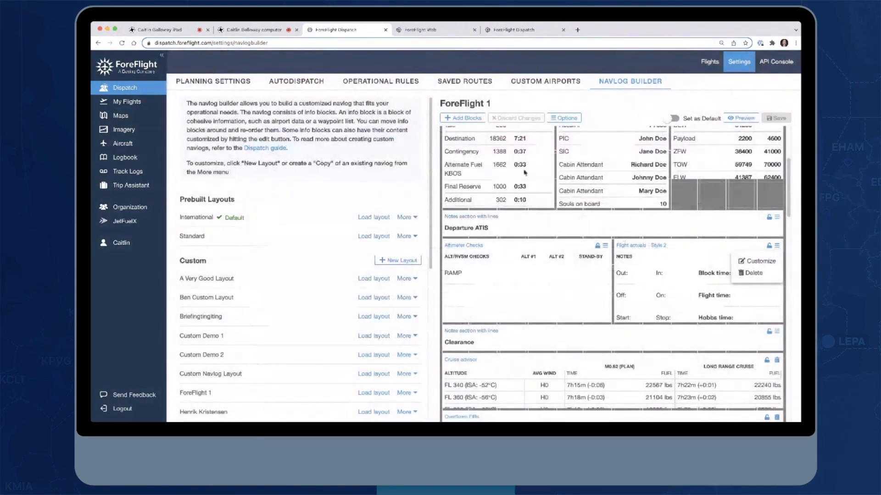
Begin adding an information block and scroll through the Information Sections type list
{"action": "left_click", "coordinate": [467, 120]}
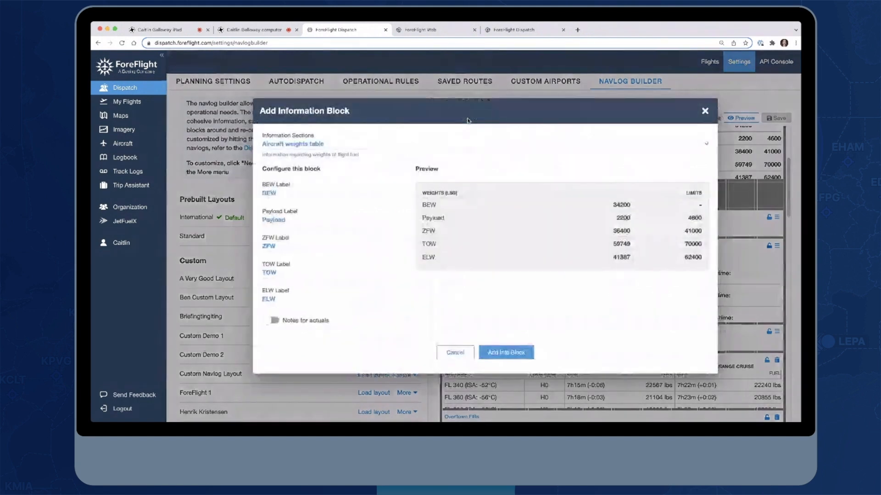
{"action": "left_click", "coordinate": [435, 146]}
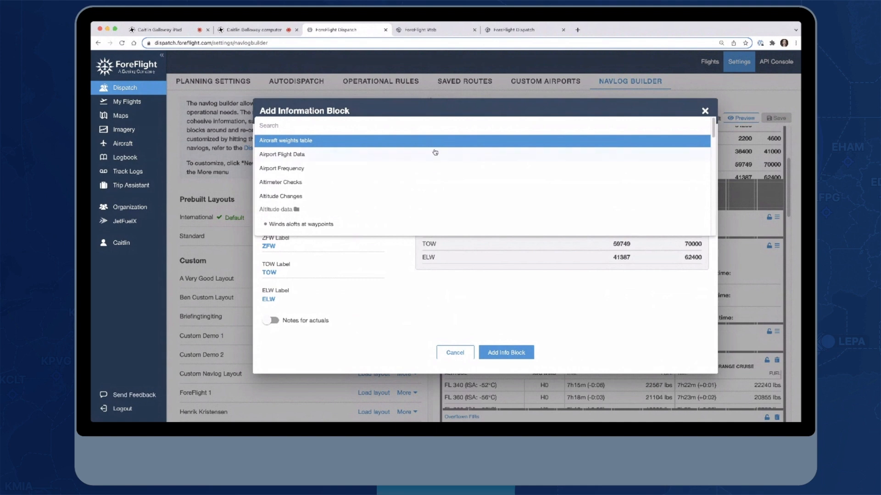
{"action": "scroll", "coordinate": [436, 187], "scroll_direction": "down", "scroll_amount": 2}
{"action": "scroll", "coordinate": [437, 187], "scroll_direction": "down", "scroll_amount": 8}
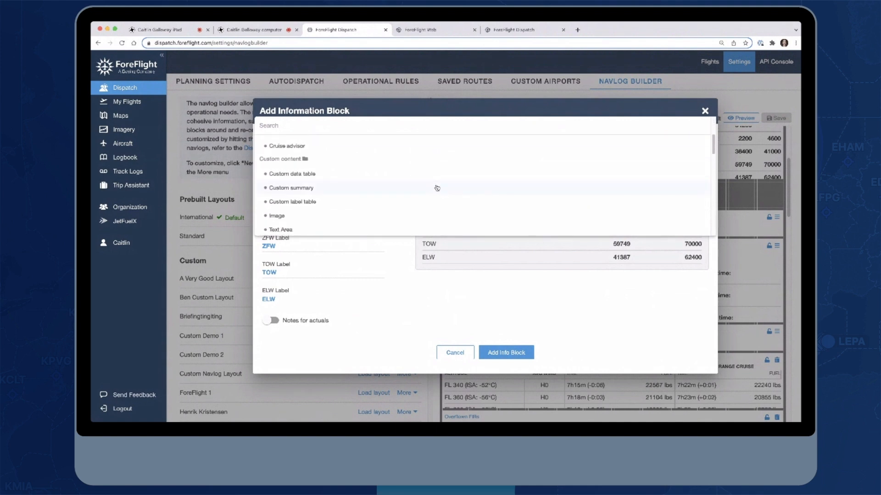